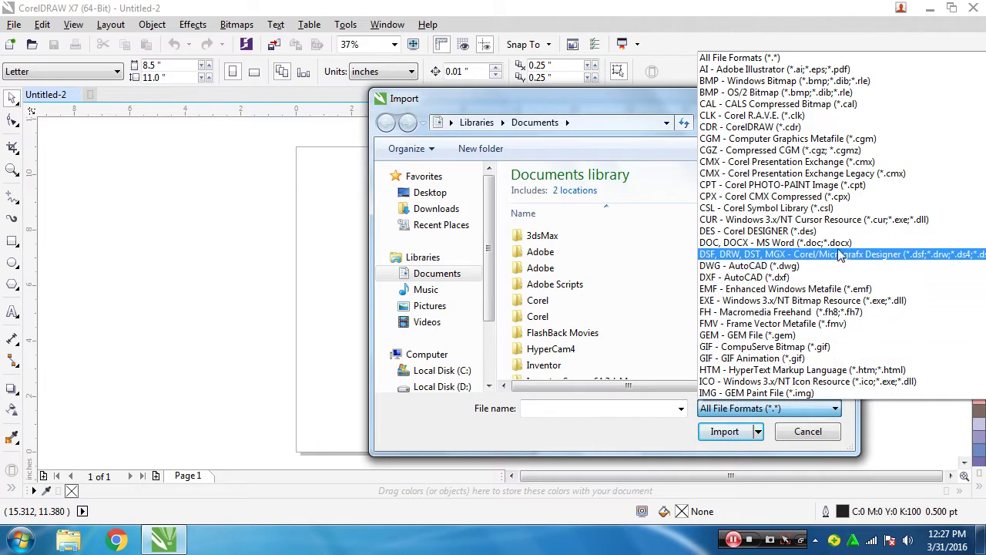
Import interior_by_fallfeathers.jpg from the Desktop at about 1.94 by 2.59 inches and delete the placed image
{"action": "left_click", "coordinate": [601, 431]}
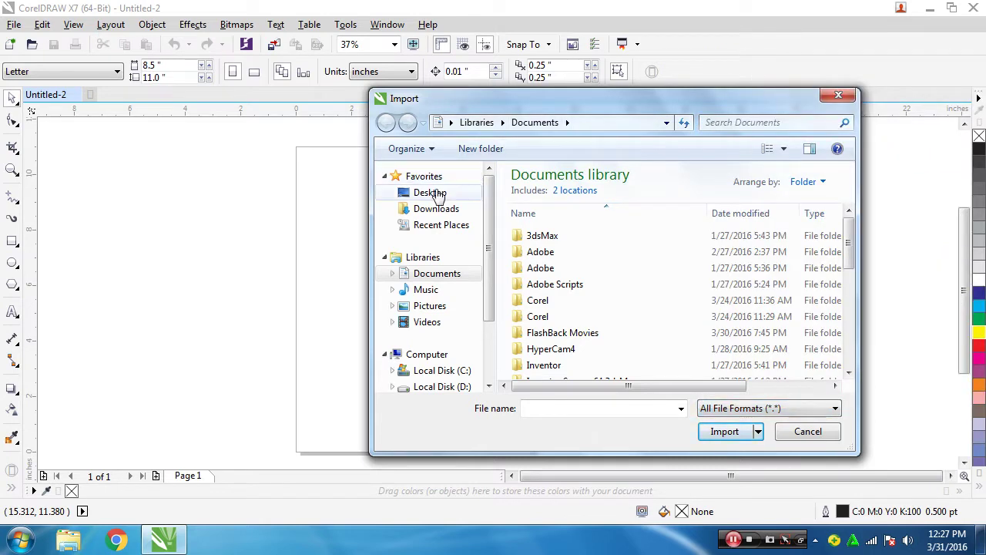
{"action": "left_click", "coordinate": [430, 192]}
{"action": "left_click_drag", "start_coordinate": [849, 194], "coordinate": [853, 314]}
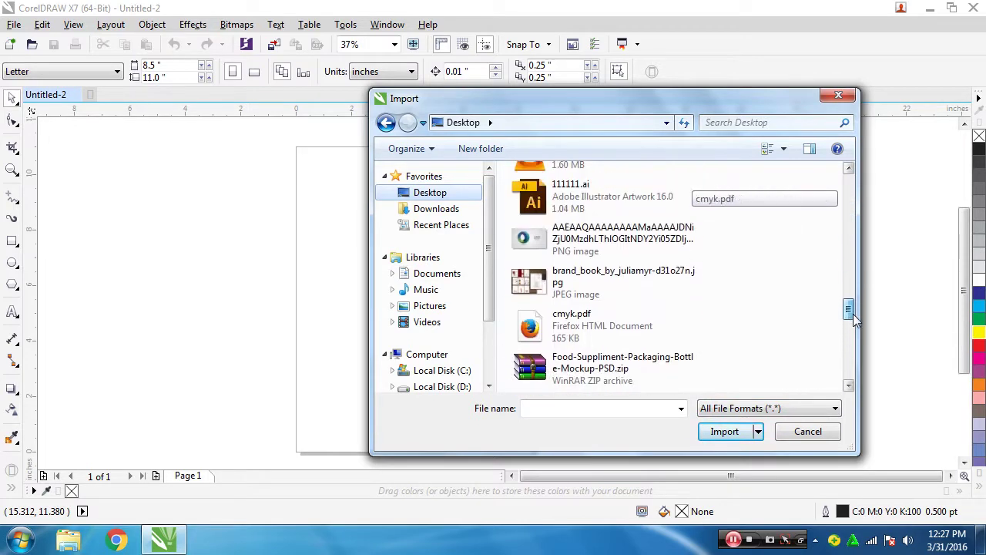
{"action": "left_click", "coordinate": [541, 290]}
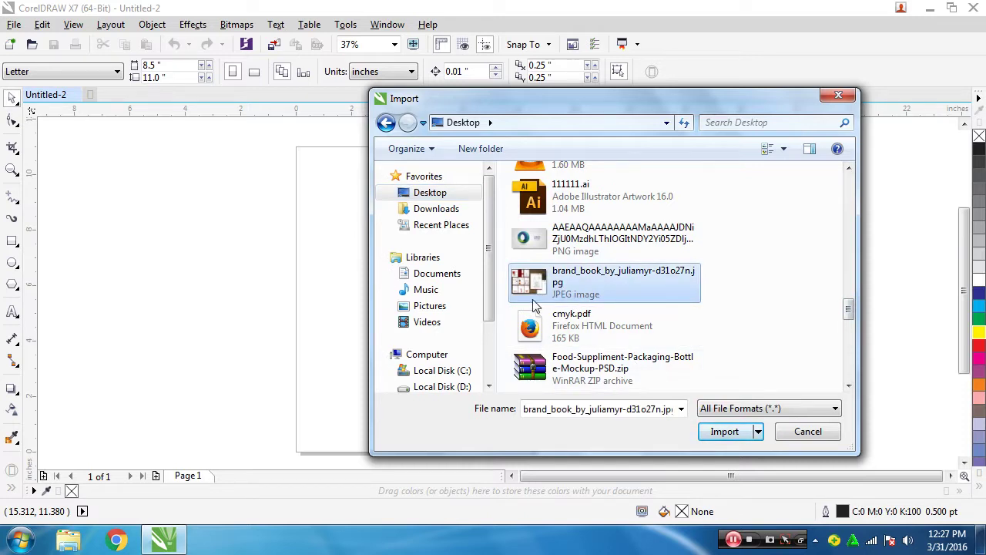
{"action": "left_click_drag", "start_coordinate": [848, 309], "coordinate": [850, 323]}
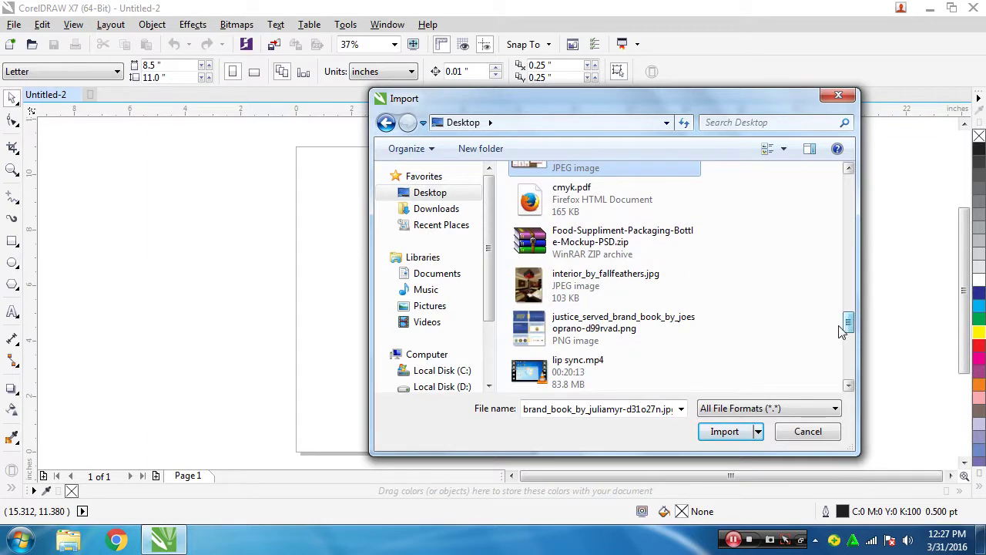
{"action": "left_click", "coordinate": [555, 297]}
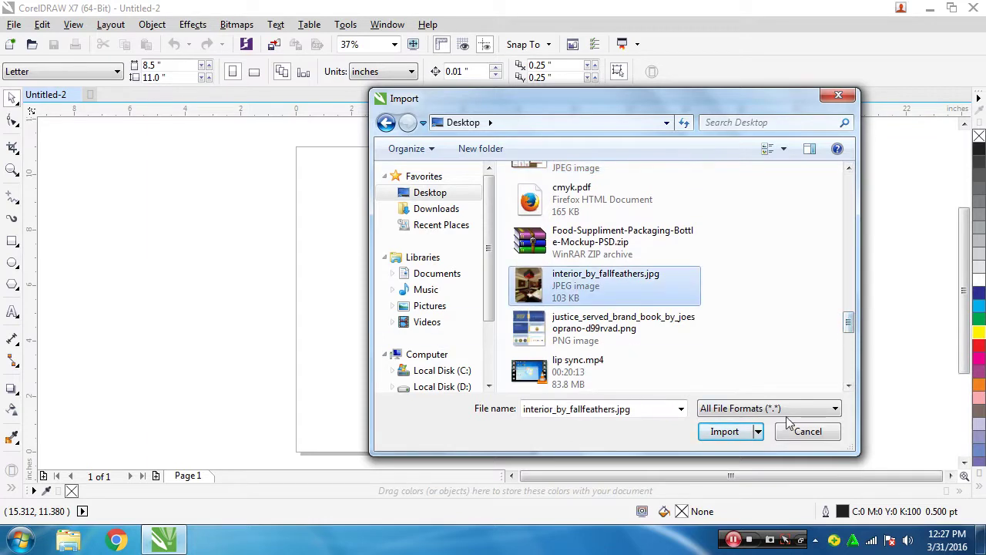
{"action": "left_click", "coordinate": [724, 431]}
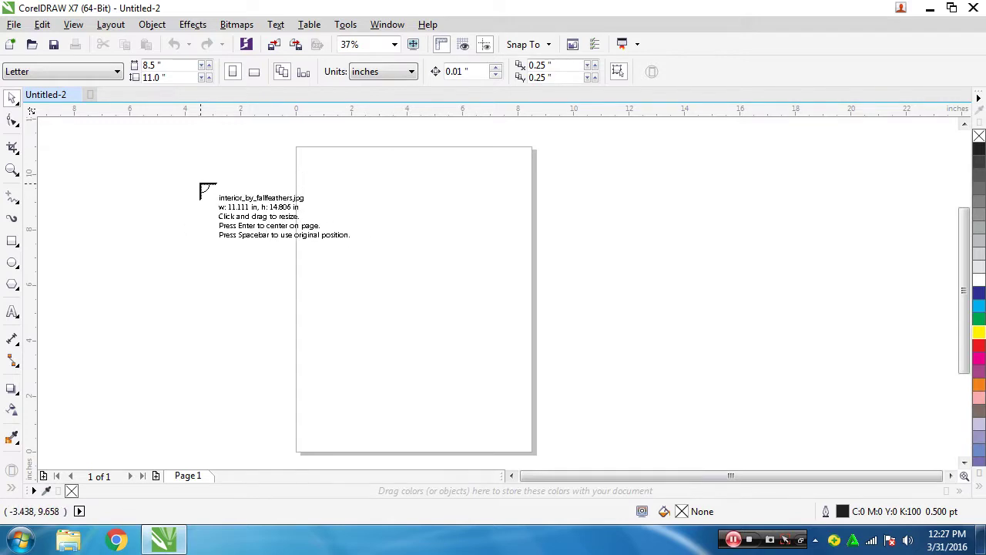
{"action": "left_click_drag", "start_coordinate": [339, 196], "coordinate": [395, 268]}
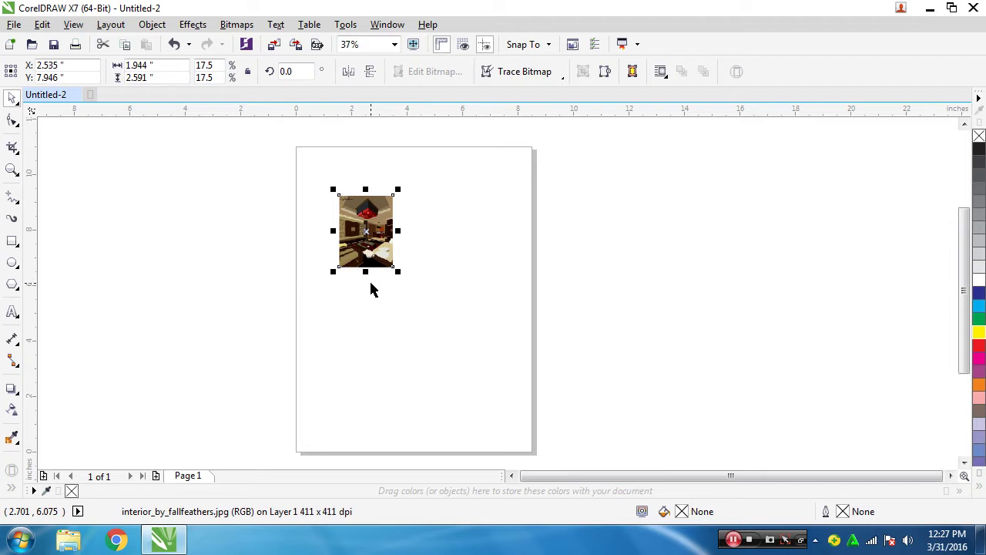
{"action": "key", "text": "Delete"}
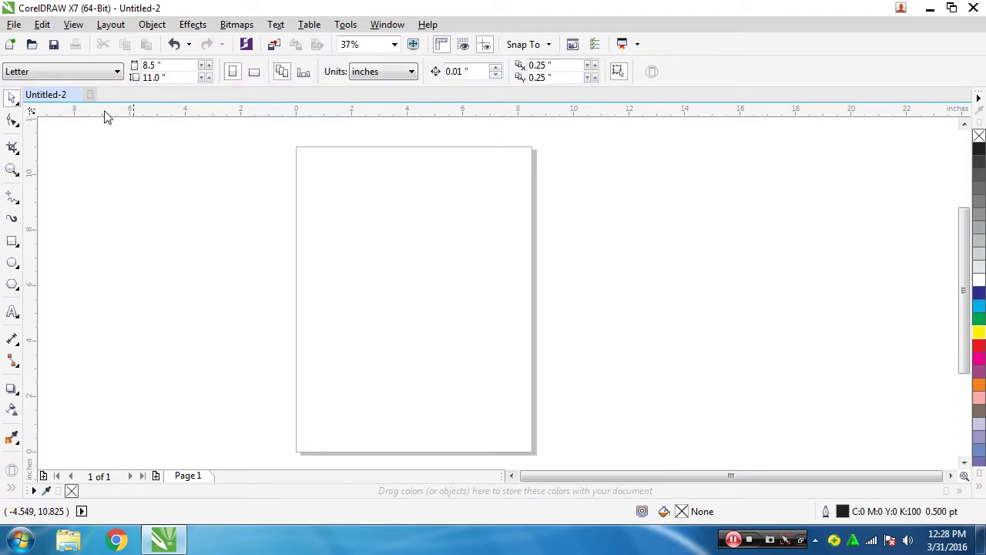
Import interior_by_fallfeathers.jpg from the Desktop and place it on the page at its original size
{"action": "left_click", "coordinate": [14, 24]}
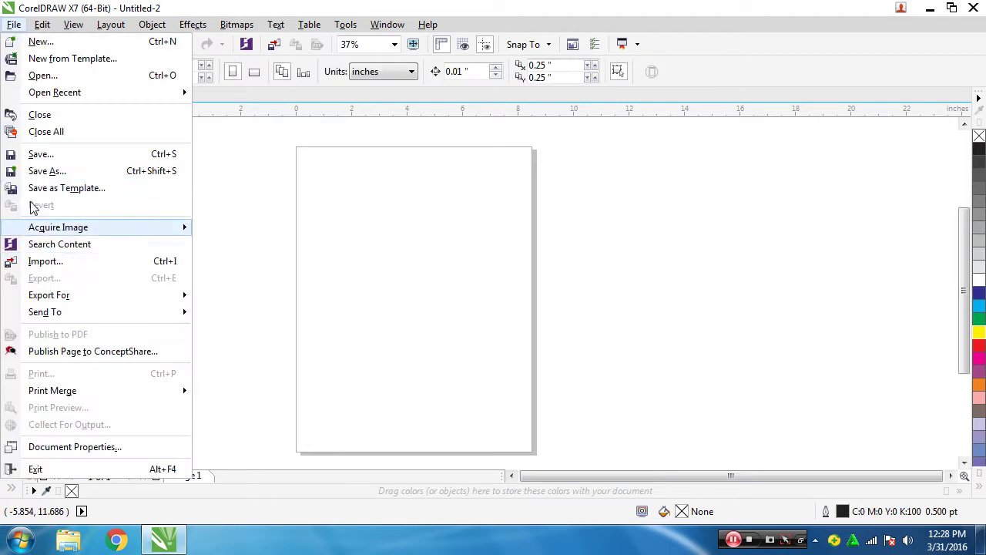
{"action": "left_click", "coordinate": [69, 263]}
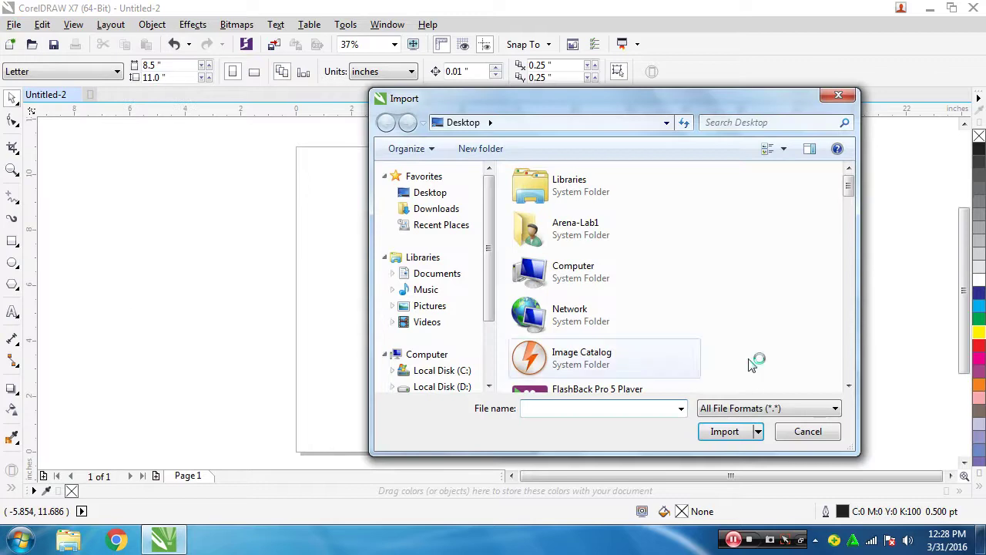
{"action": "left_click_drag", "start_coordinate": [848, 187], "coordinate": [846, 315]}
{"action": "left_click", "coordinate": [551, 344]}
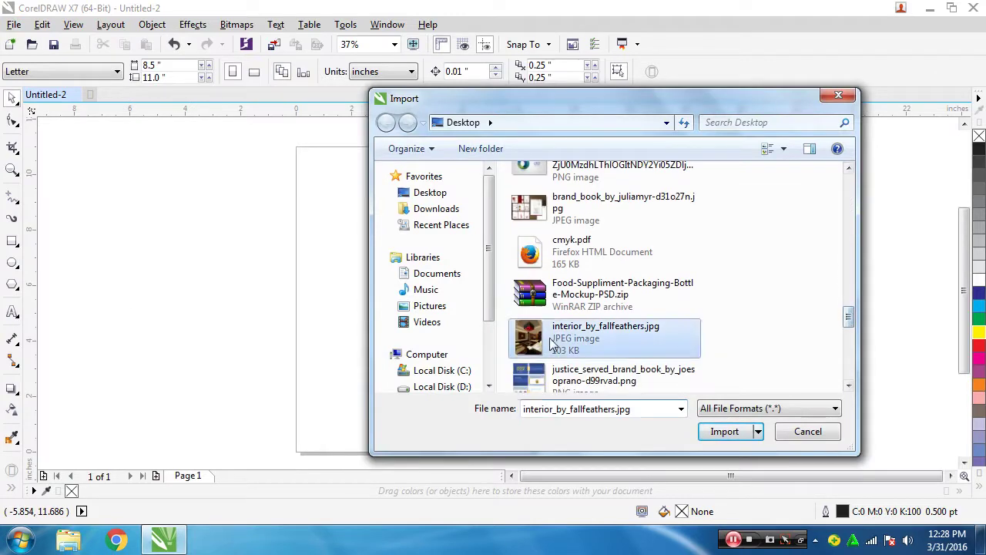
{"action": "left_click", "coordinate": [725, 432]}
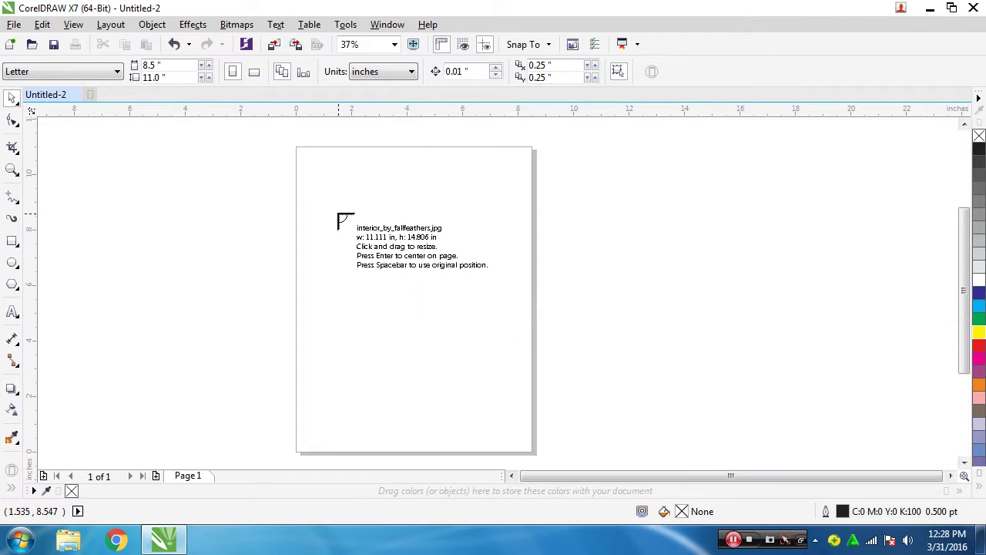
{"action": "left_click", "coordinate": [336, 211]}
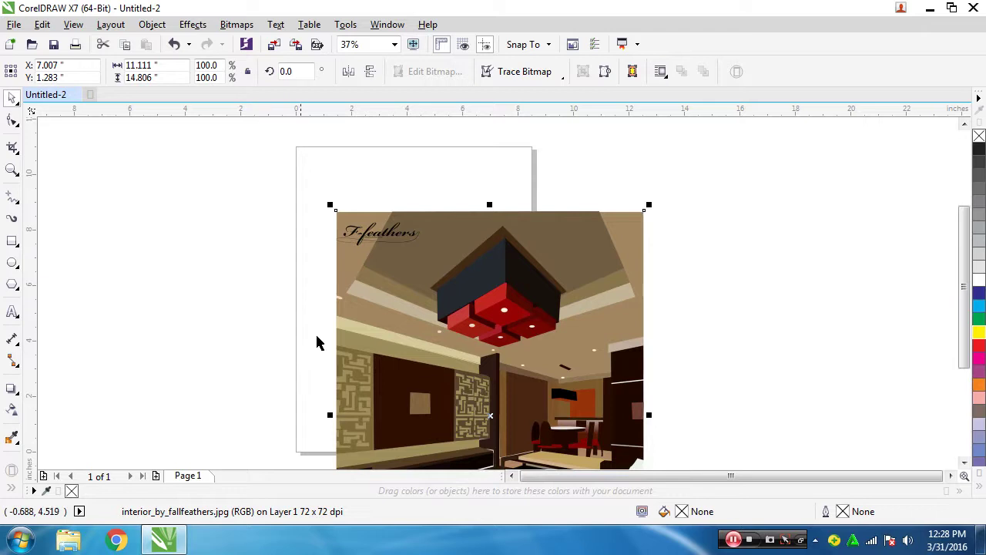
Scale the interior picture down to about 6.69 by 8.92 inches and position it inside the page
{"action": "left_click_drag", "start_coordinate": [497, 342], "coordinate": [446, 277]}
{"action": "key", "text": "Escape"}
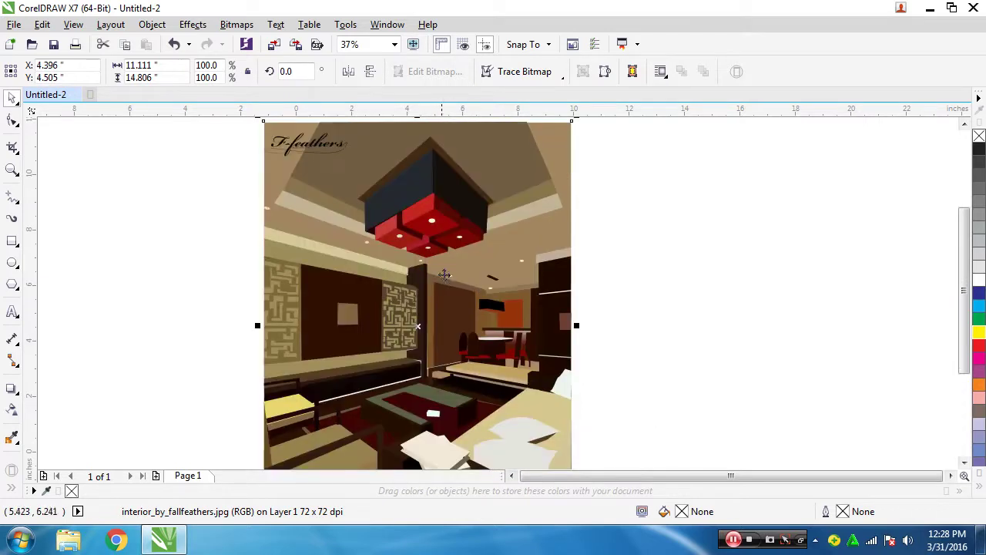
{"action": "scroll", "coordinate": [389, 245], "scroll_direction": "down", "scroll_amount": 2}
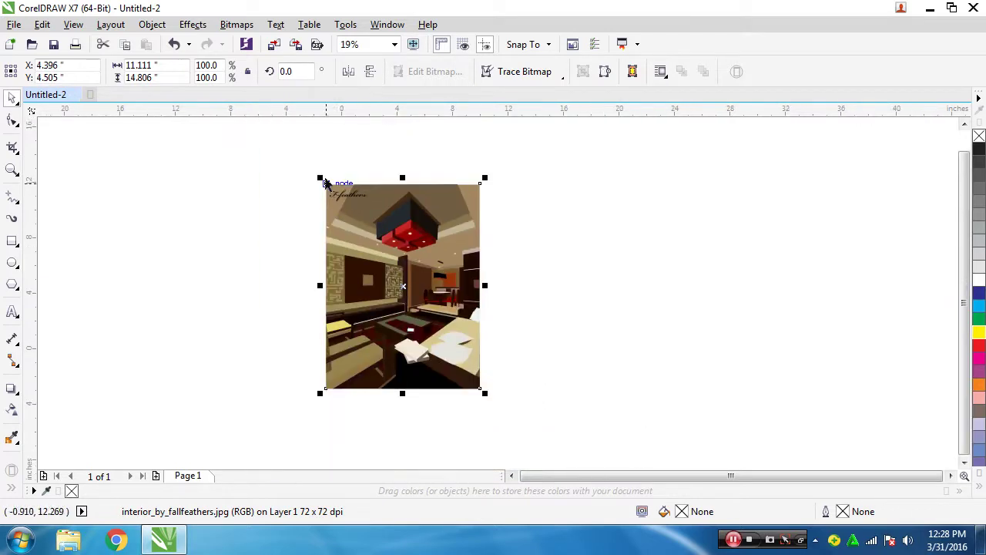
{"action": "left_click_drag", "start_coordinate": [324, 182], "coordinate": [359, 215]}
{"action": "key", "text": "Escape"}
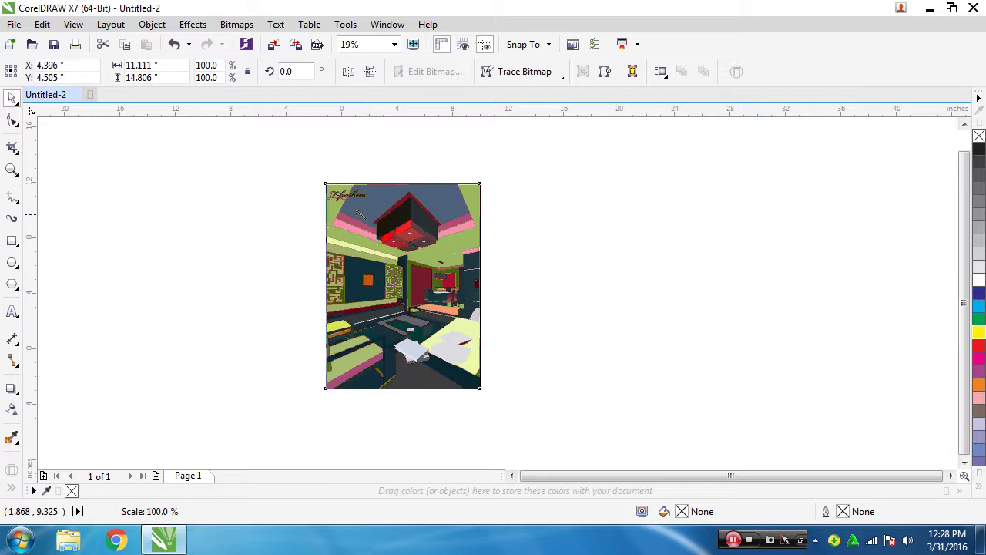
{"action": "left_click_drag", "start_coordinate": [401, 253], "coordinate": [391, 232]}
{"action": "left_click_drag", "start_coordinate": [469, 343], "coordinate": [438, 283]}
{"action": "scroll", "coordinate": [439, 282], "scroll_direction": "up", "scroll_amount": 1}
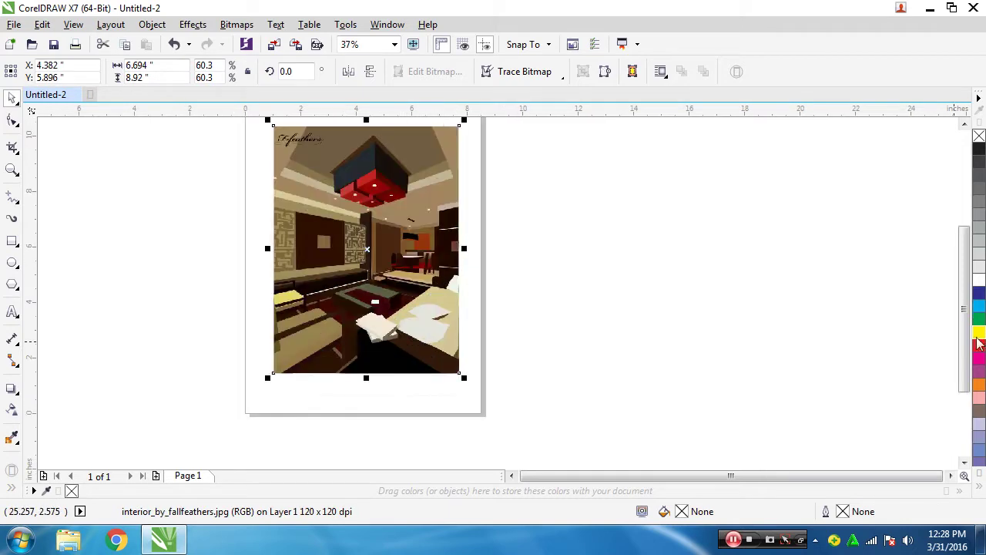
{"action": "scroll", "coordinate": [965, 297], "scroll_direction": "up", "scroll_amount": 1}
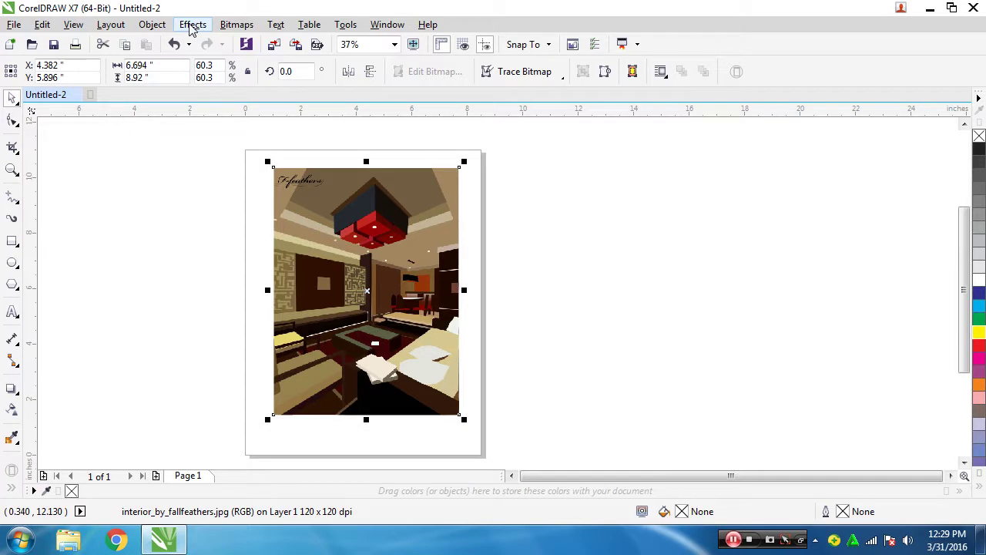
{"action": "left_click", "coordinate": [192, 28]}
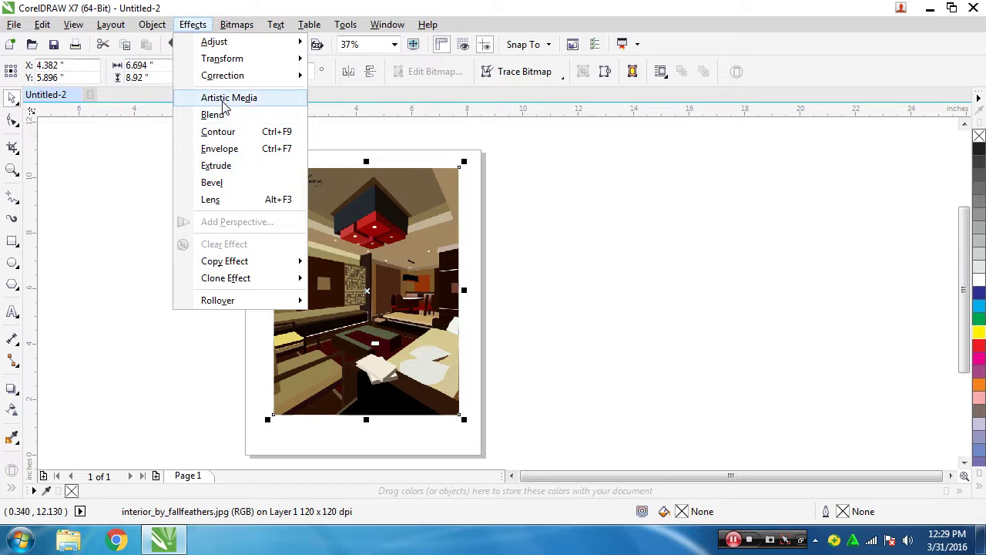
{"action": "left_click", "coordinate": [192, 24]}
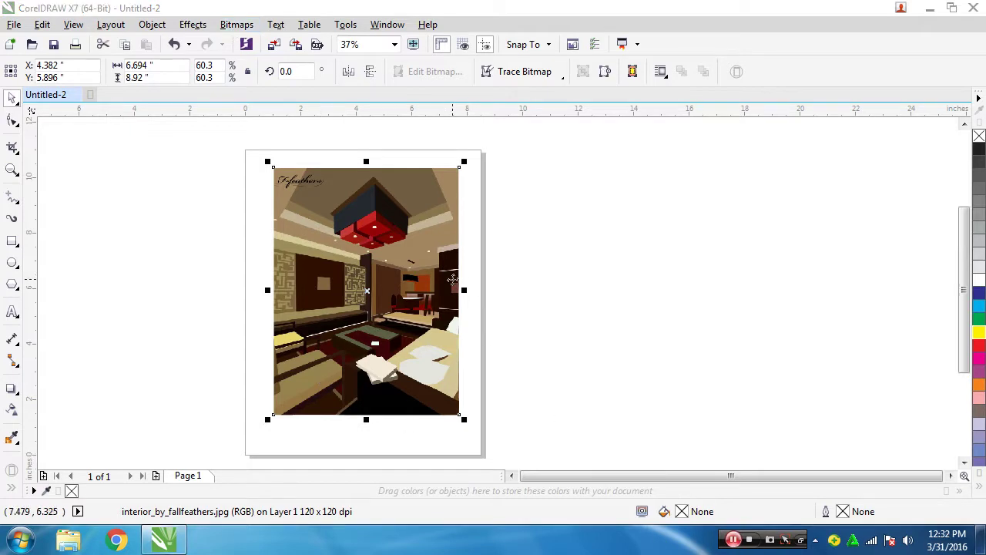
{"action": "left_click", "coordinate": [236, 24]}
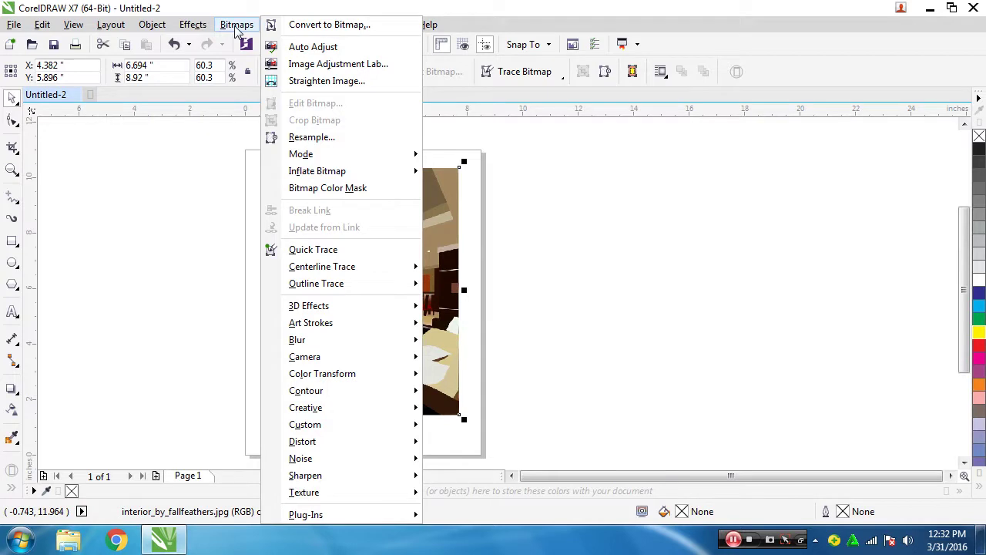
{"action": "mouse_move", "coordinate": [322, 308]}
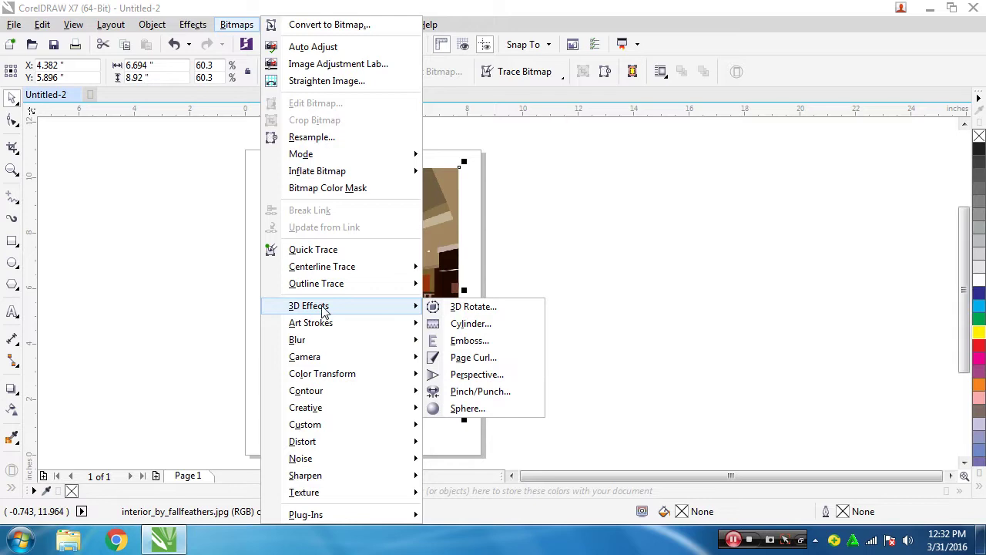
{"action": "left_click", "coordinate": [464, 358]}
{"action": "left_click_drag", "start_coordinate": [396, 183], "coordinate": [659, 150]}
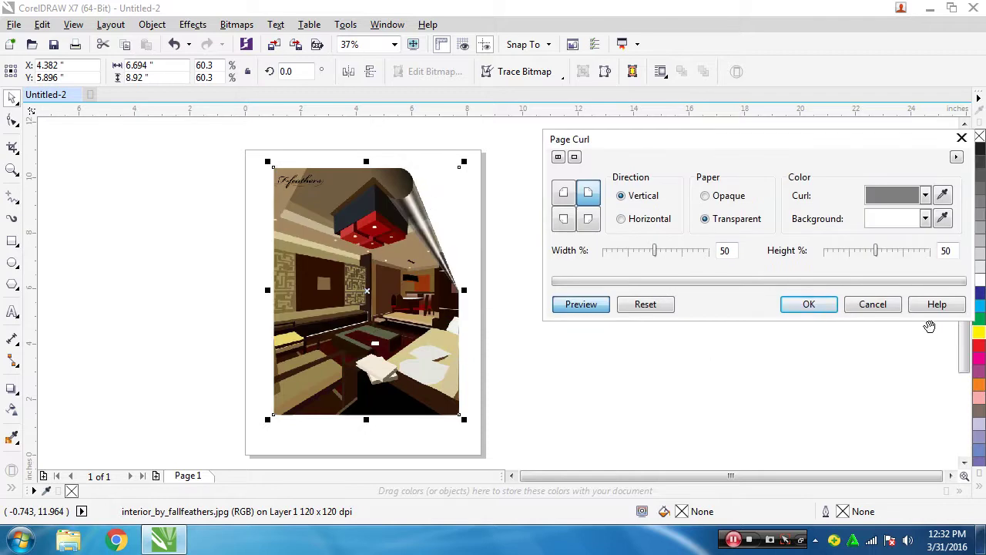
{"action": "left_click", "coordinate": [884, 308]}
{"action": "scroll", "coordinate": [498, 346], "scroll_direction": "up", "scroll_amount": 2}
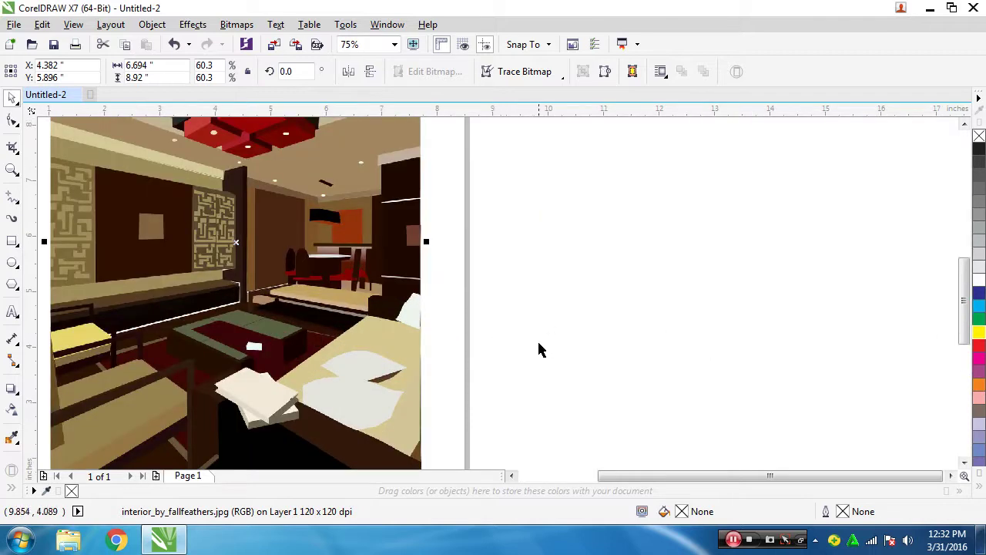
{"action": "scroll", "coordinate": [540, 346], "scroll_direction": "down", "scroll_amount": 2}
Set up a Page Curl effect on the picture's lower-left corner with a width of 79% and a height of 91%
{"action": "left_click", "coordinate": [236, 25]}
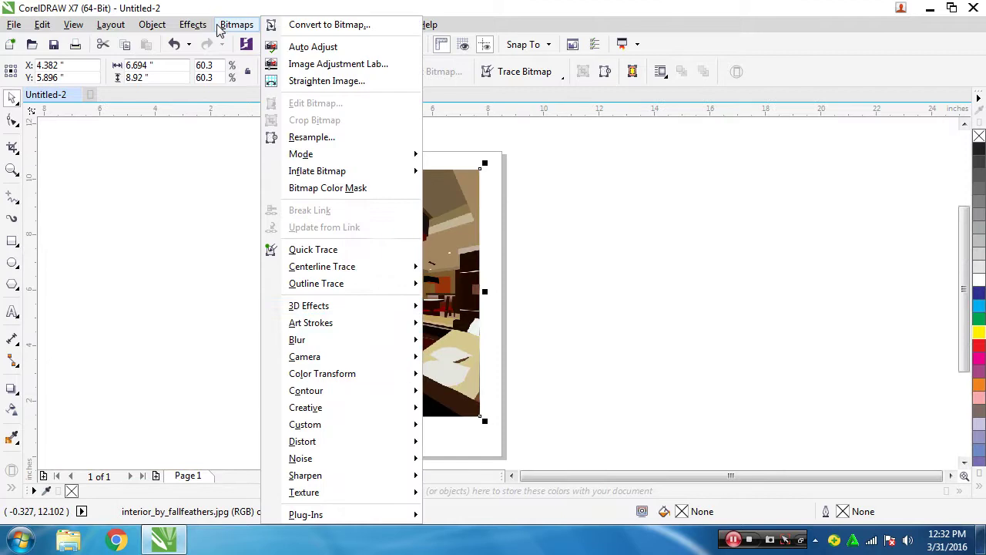
{"action": "mouse_move", "coordinate": [396, 312]}
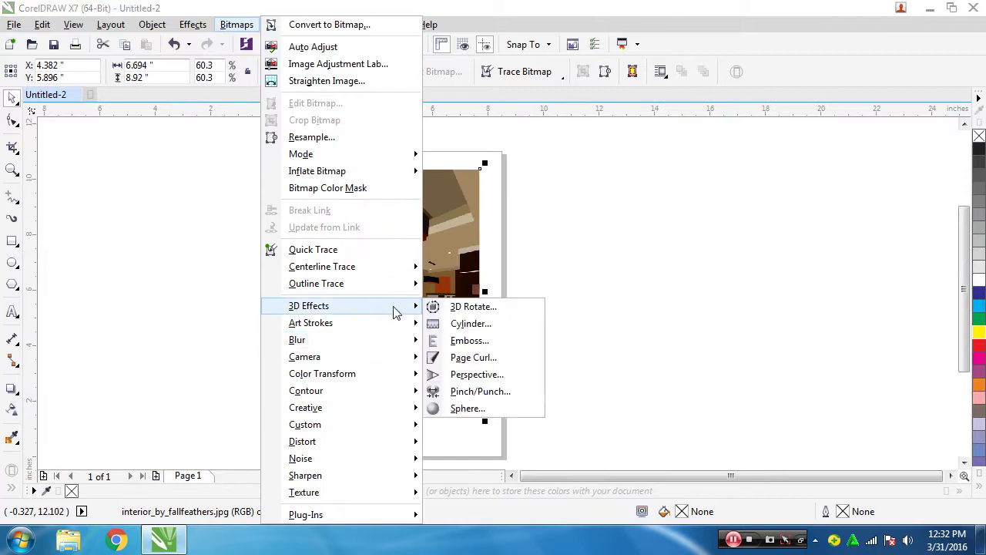
{"action": "left_click", "coordinate": [495, 361]}
{"action": "left_click_drag", "start_coordinate": [420, 179], "coordinate": [692, 151]}
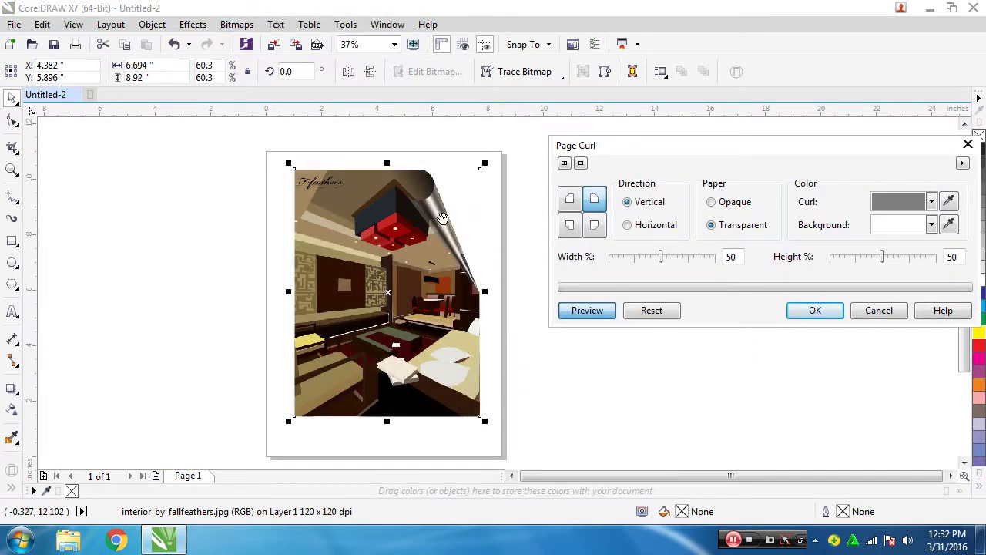
{"action": "left_click", "coordinate": [569, 224]}
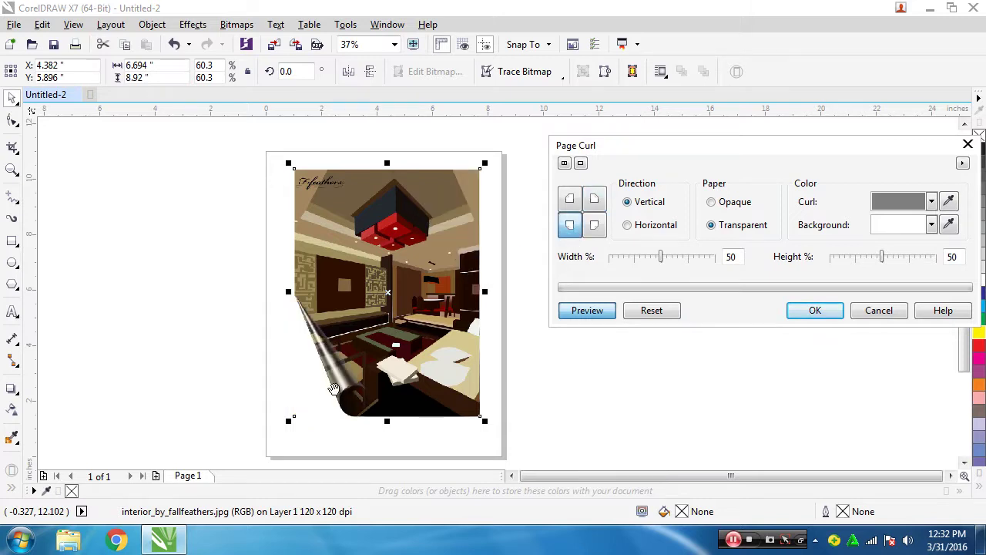
{"action": "left_click_drag", "start_coordinate": [660, 259], "coordinate": [696, 264]}
{"action": "left_click", "coordinate": [696, 263]}
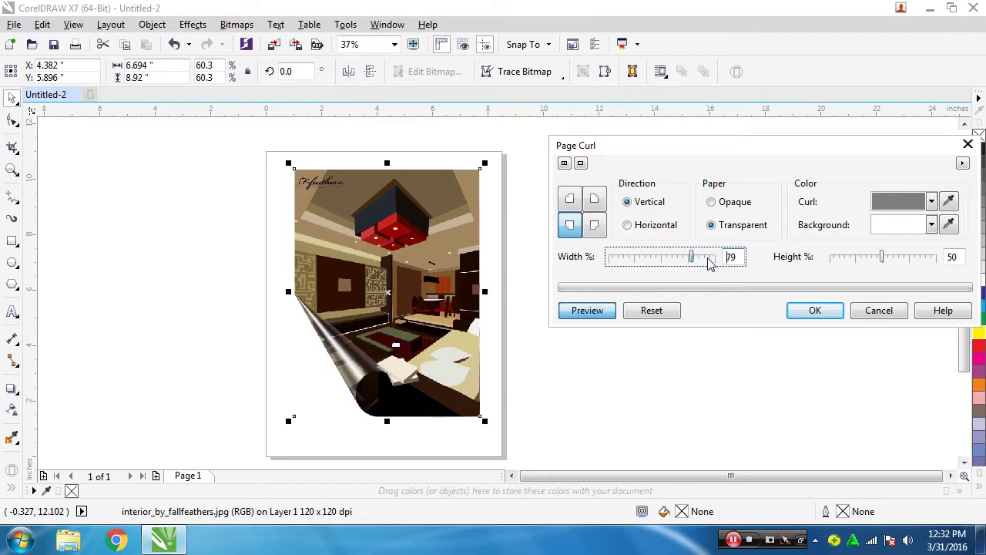
{"action": "left_click", "coordinate": [913, 260]}
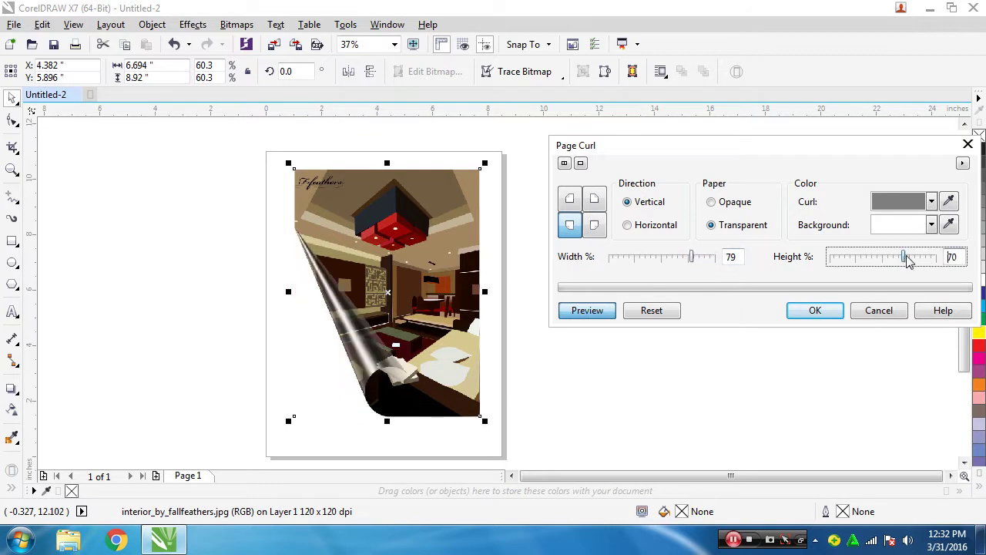
{"action": "left_click", "coordinate": [926, 259]}
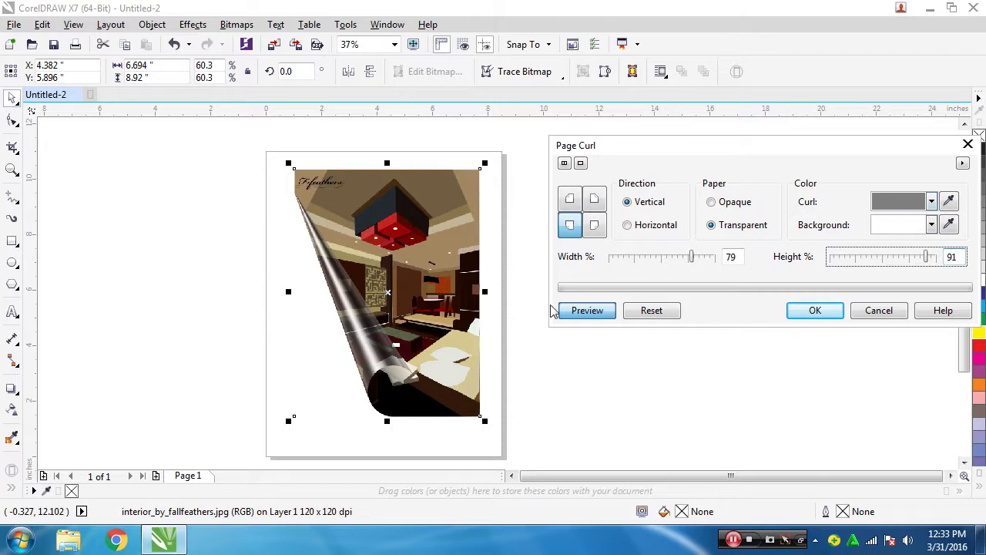
Try red as the page curl's color and replace it with a medium gray
{"action": "left_click", "coordinate": [916, 202]}
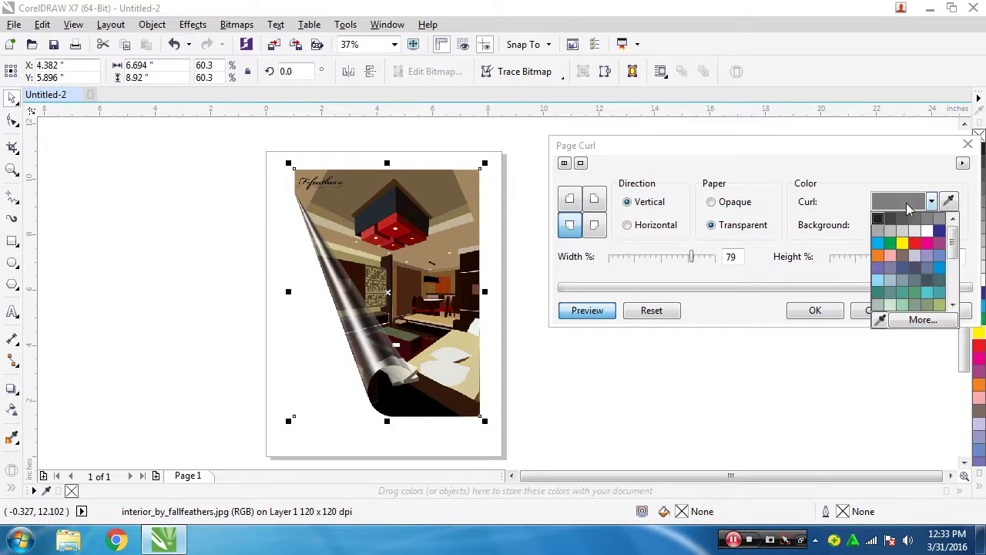
{"action": "left_click", "coordinate": [915, 244]}
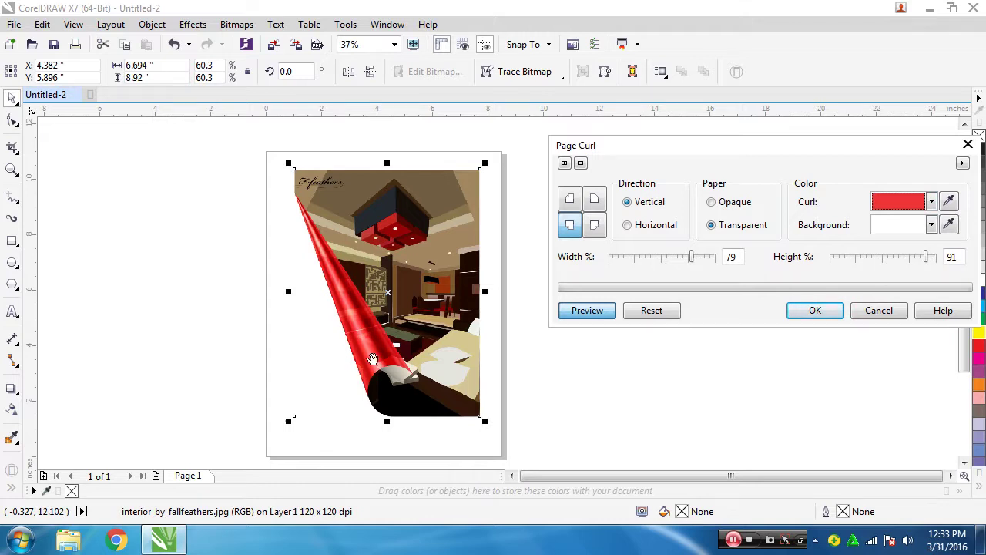
{"action": "left_click", "coordinate": [913, 204]}
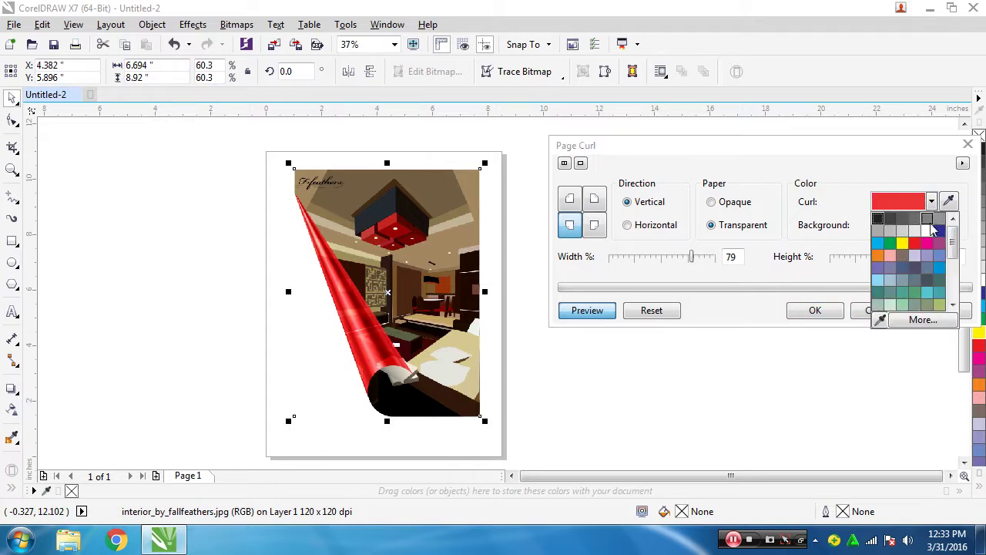
{"action": "left_click", "coordinate": [936, 220]}
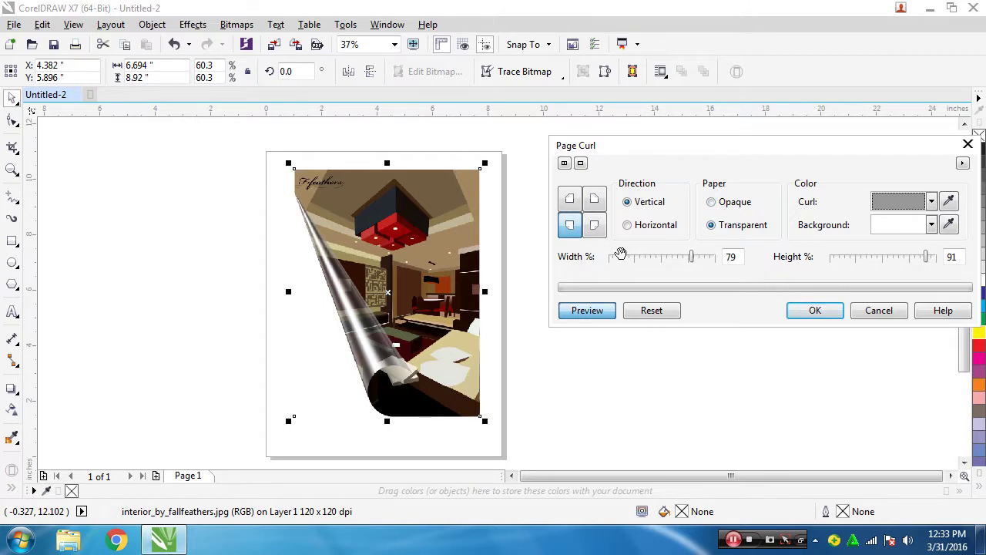
Compare opaque and transparent paper for the page curl and try the curl on the picture's other corners, ending with the upper-left one
{"action": "left_click", "coordinate": [729, 209]}
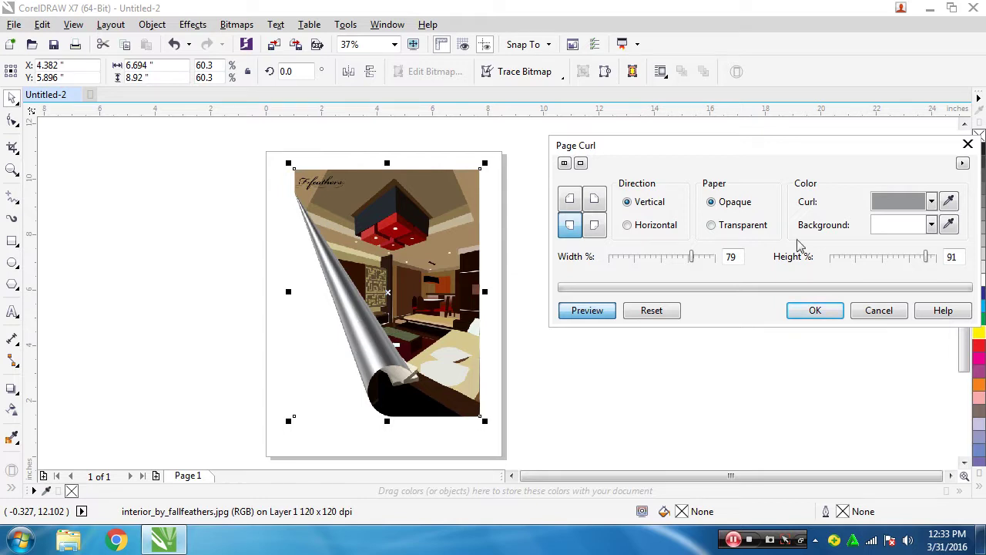
{"action": "left_click", "coordinate": [711, 225]}
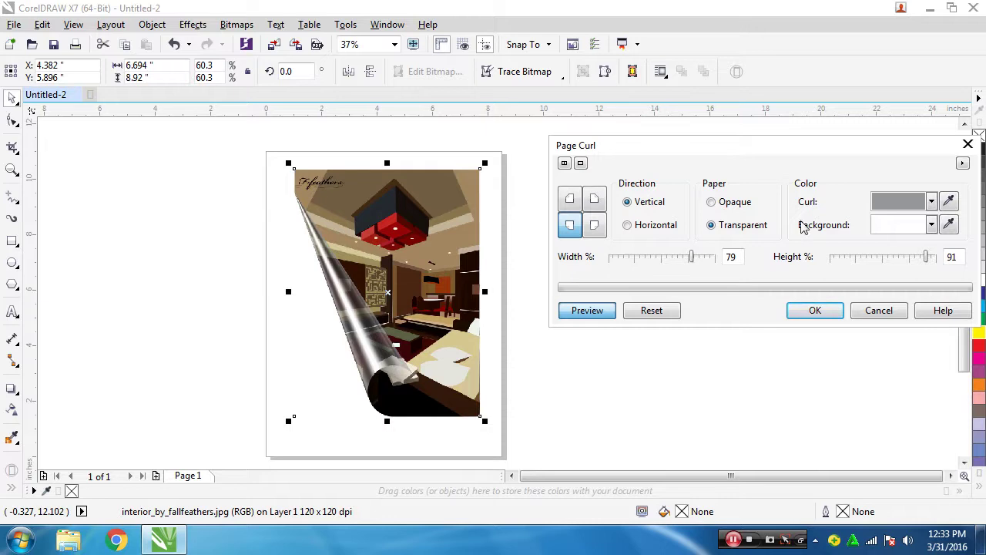
{"action": "left_click", "coordinate": [594, 201]}
{"action": "left_click", "coordinate": [594, 224]}
{"action": "left_click", "coordinate": [570, 199]}
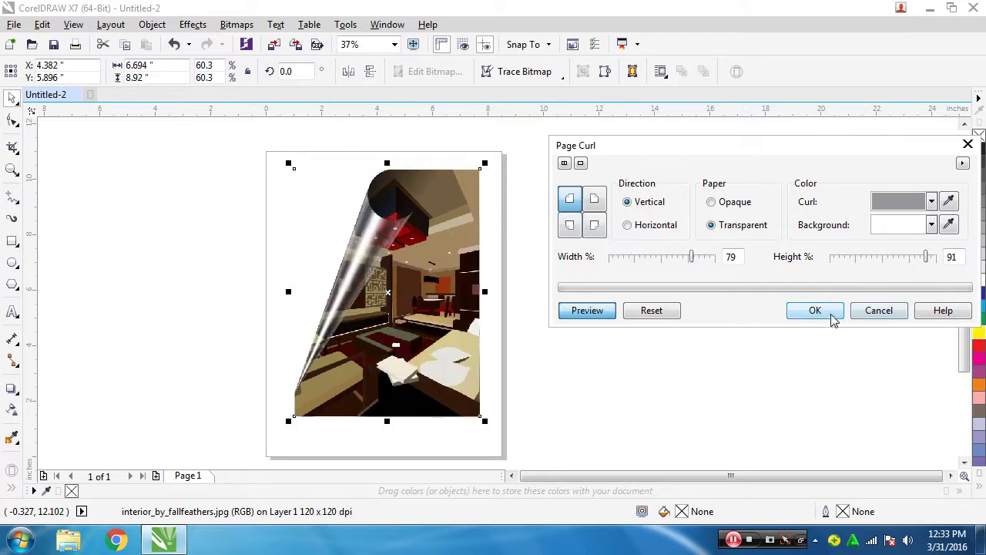
Examine the page curl in the effect's single preview pane, zoomed out to the whole picture, and discard the effect
{"action": "left_click", "coordinate": [581, 164]}
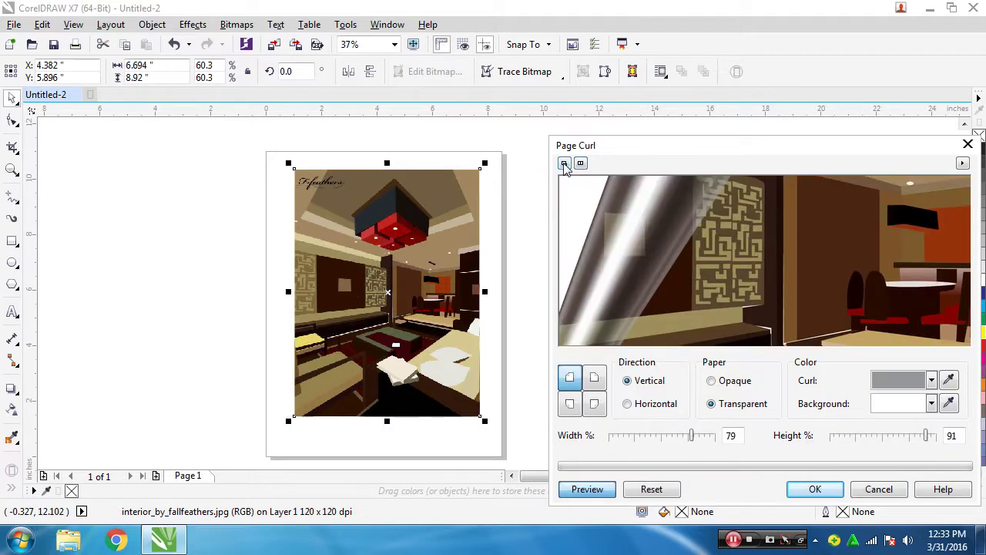
{"action": "left_click", "coordinate": [564, 164]}
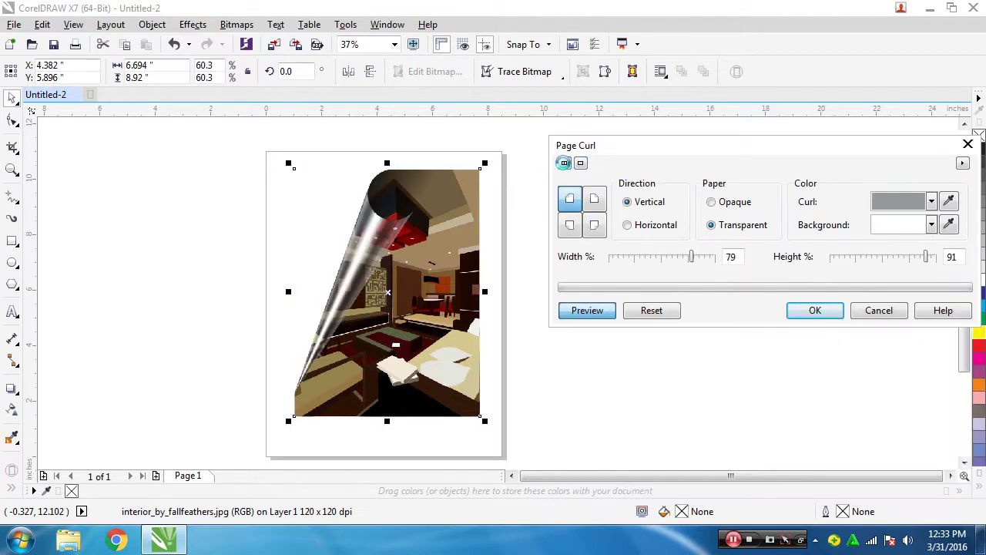
{"action": "left_click", "coordinate": [580, 164]}
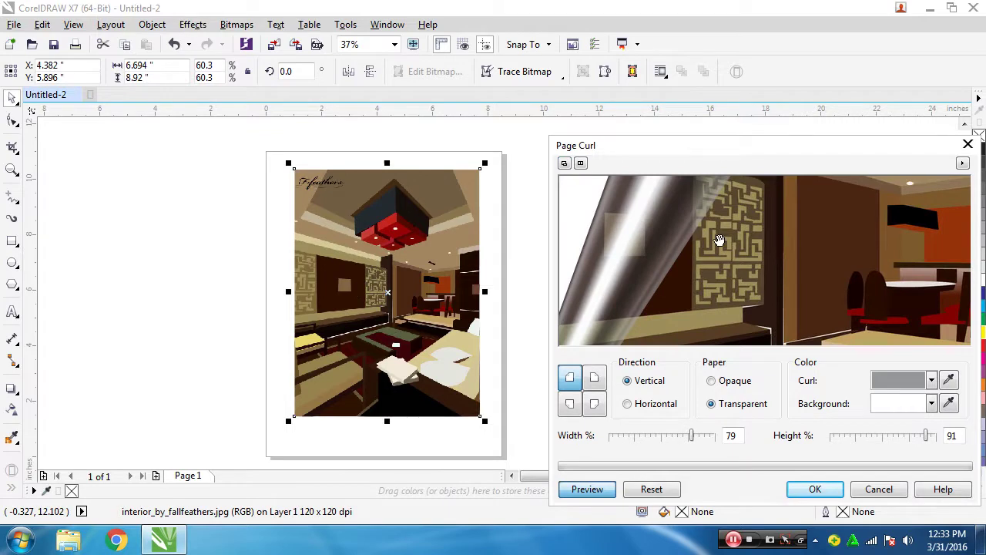
{"action": "right_click", "coordinate": [811, 276]}
{"action": "right_click", "coordinate": [799, 282]}
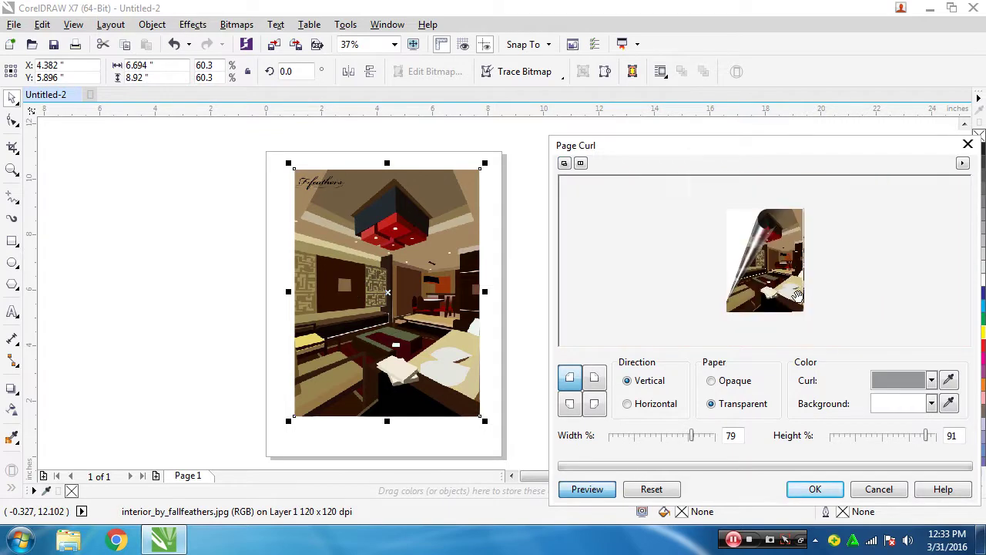
{"action": "left_click", "coordinate": [799, 299]}
{"action": "left_click", "coordinate": [880, 490]}
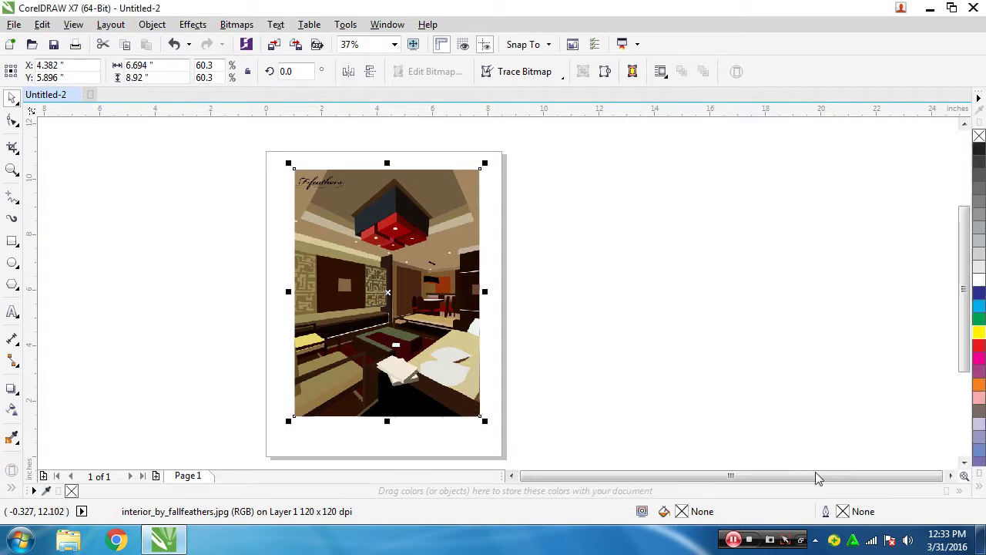
Try a 3D Rotate effect on the interior picture with a horizontal rotation of 37 and a vertical rotation of 0
{"action": "left_click", "coordinate": [235, 24]}
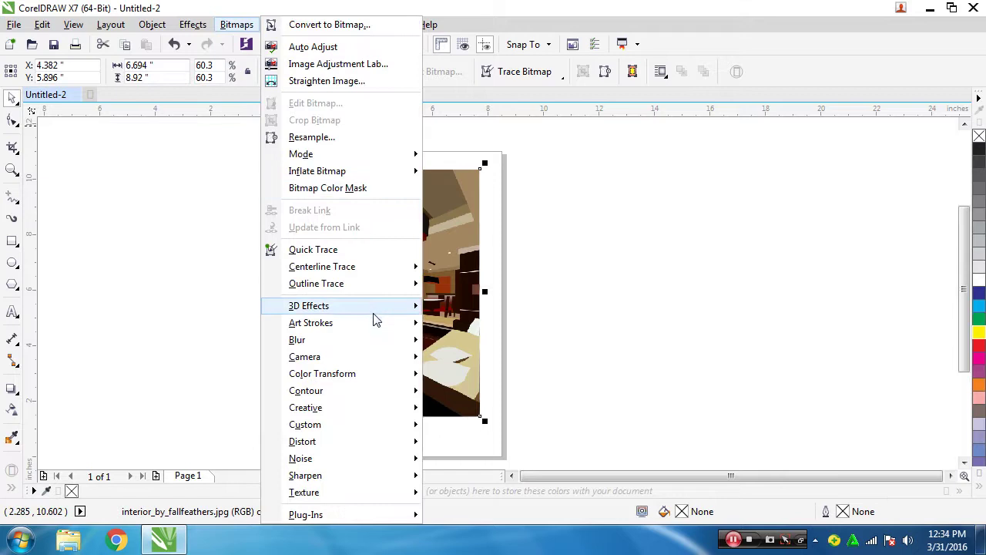
{"action": "mouse_move", "coordinate": [373, 316]}
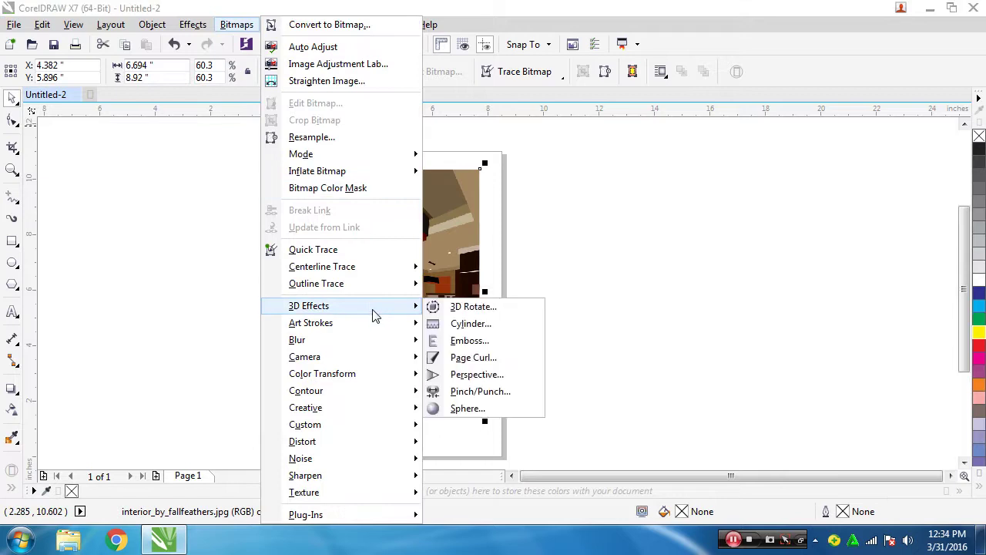
{"action": "left_click", "coordinate": [471, 308]}
{"action": "left_click_drag", "start_coordinate": [454, 195], "coordinate": [799, 170]}
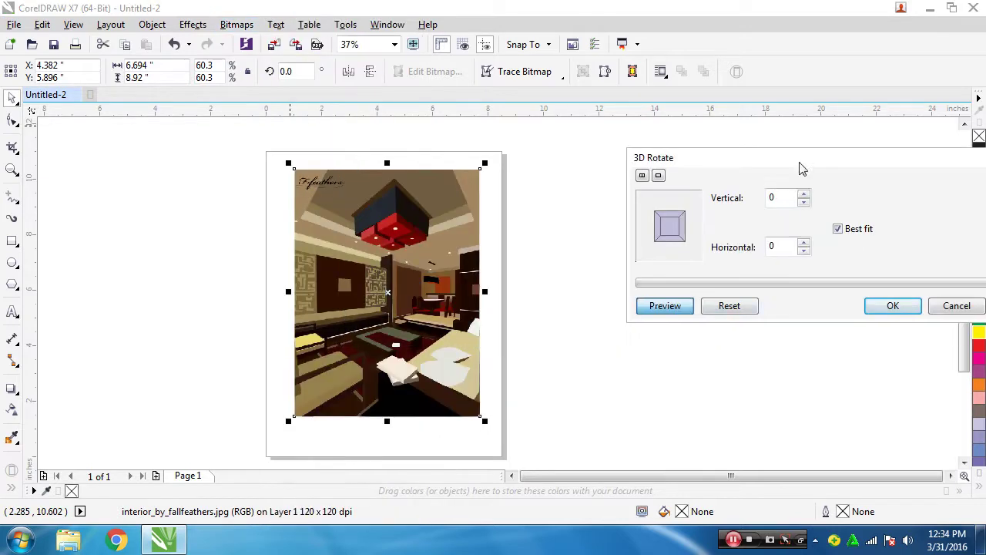
{"action": "left_click_drag", "start_coordinate": [662, 236], "coordinate": [685, 227]}
{"action": "left_click", "coordinate": [660, 306]}
{"action": "left_click", "coordinate": [664, 306]}
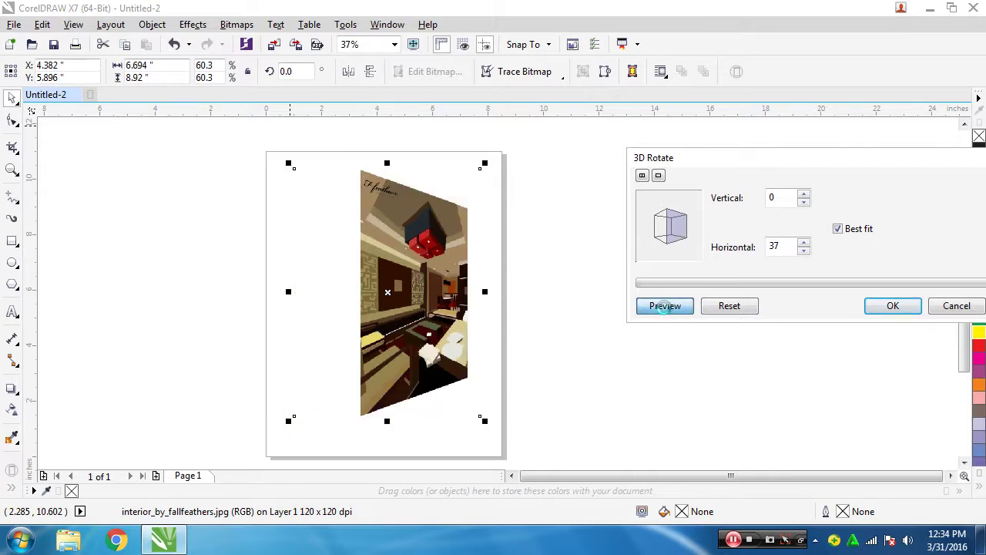
Try tilting the 3D rotation to vertical -44 and horizontal 5, test another angle, and discard the effect
{"action": "left_click_drag", "start_coordinate": [675, 232], "coordinate": [660, 250]}
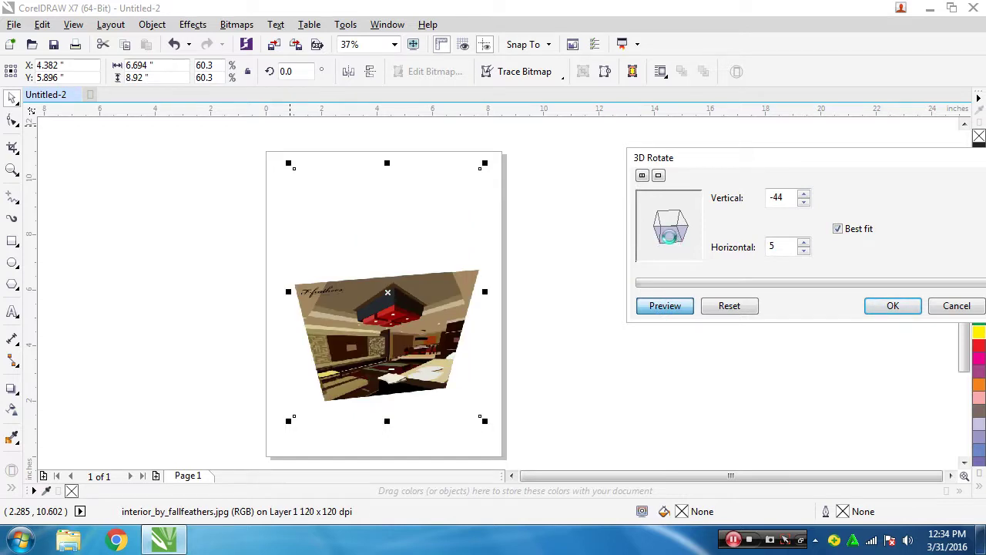
{"action": "left_click_drag", "start_coordinate": [670, 236], "coordinate": [648, 206]}
{"action": "left_click", "coordinate": [955, 308]}
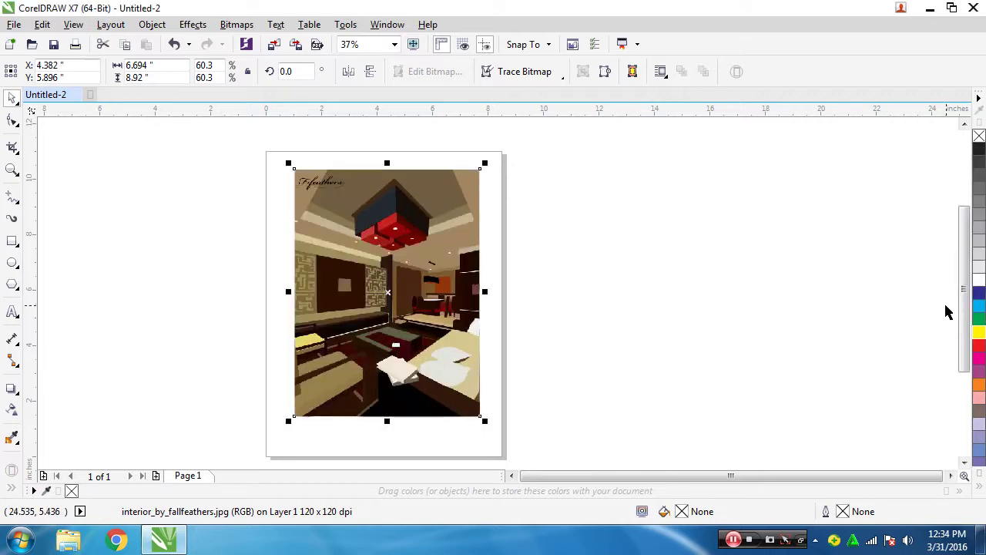
Try a Sphere effect on the interior picture with a percentage of 58 and discard it
{"action": "left_click", "coordinate": [235, 25]}
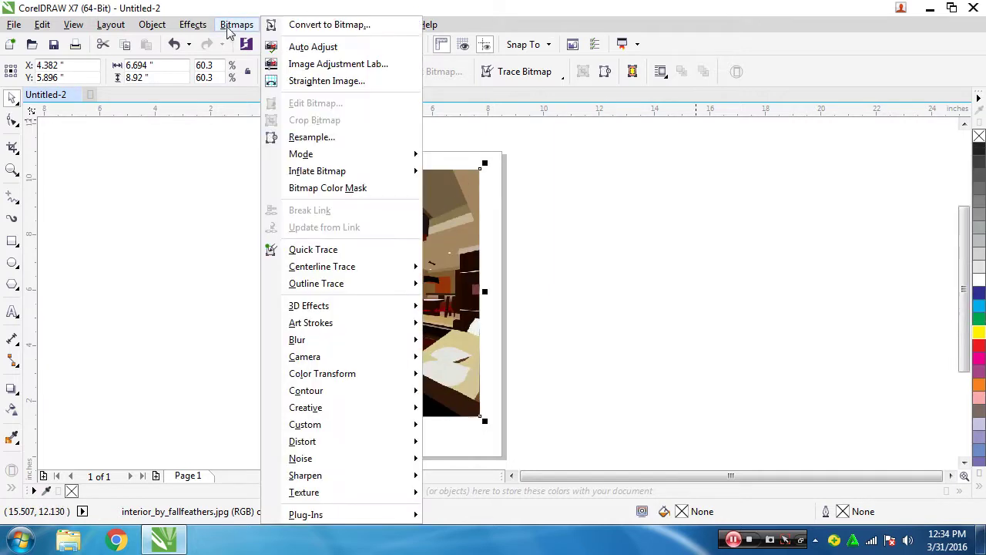
{"action": "mouse_move", "coordinate": [375, 308]}
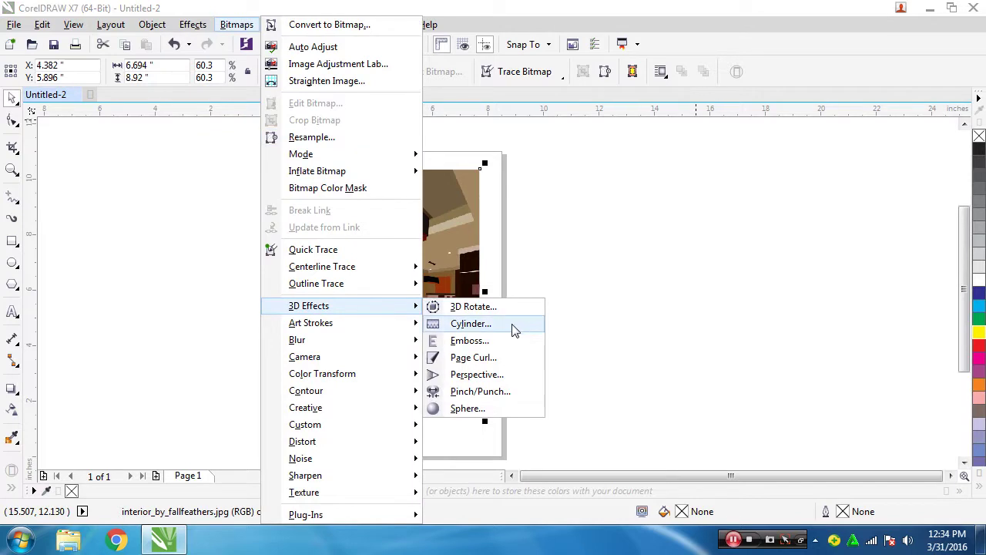
{"action": "left_click", "coordinate": [467, 414]}
{"action": "left_click_drag", "start_coordinate": [502, 176], "coordinate": [715, 158]}
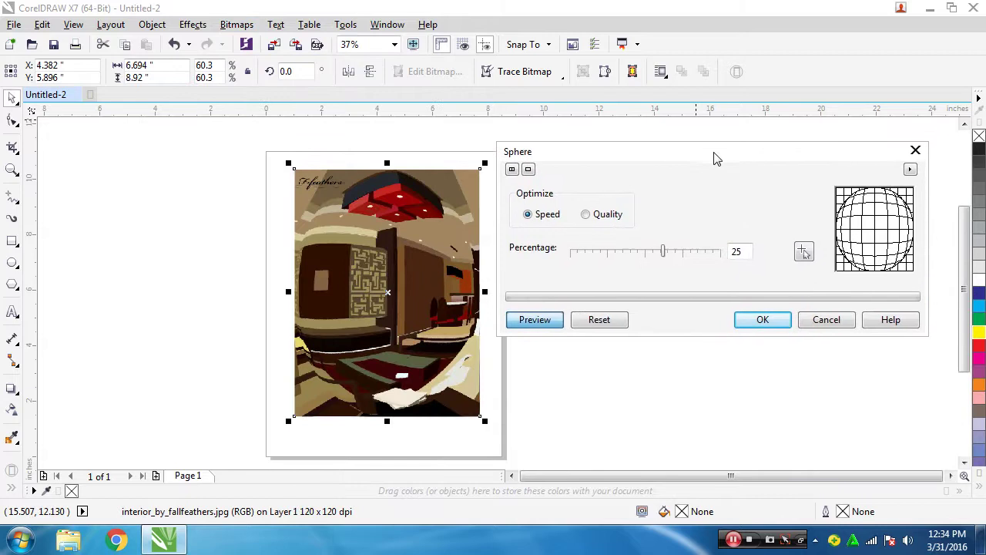
{"action": "left_click_drag", "start_coordinate": [663, 252], "coordinate": [688, 251]}
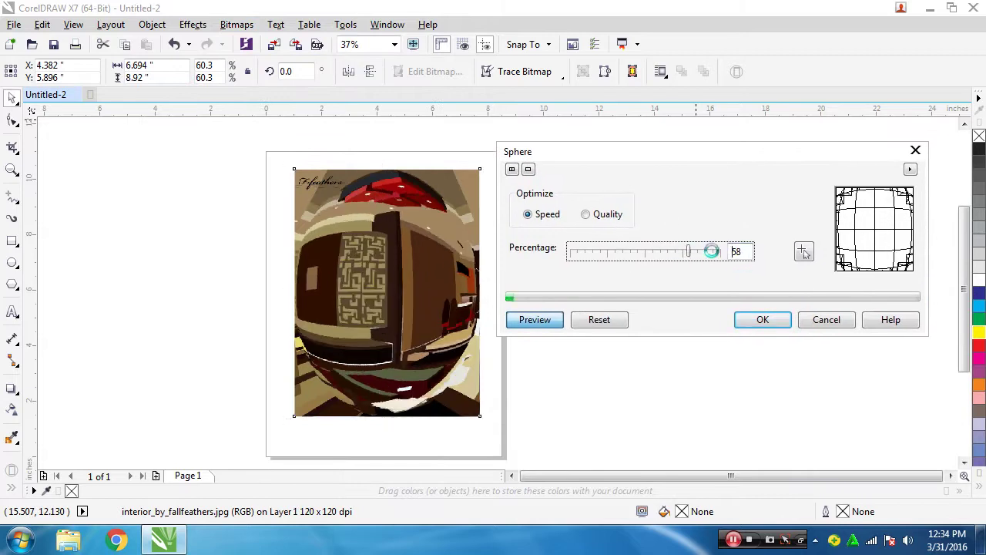
{"action": "left_click", "coordinate": [831, 322]}
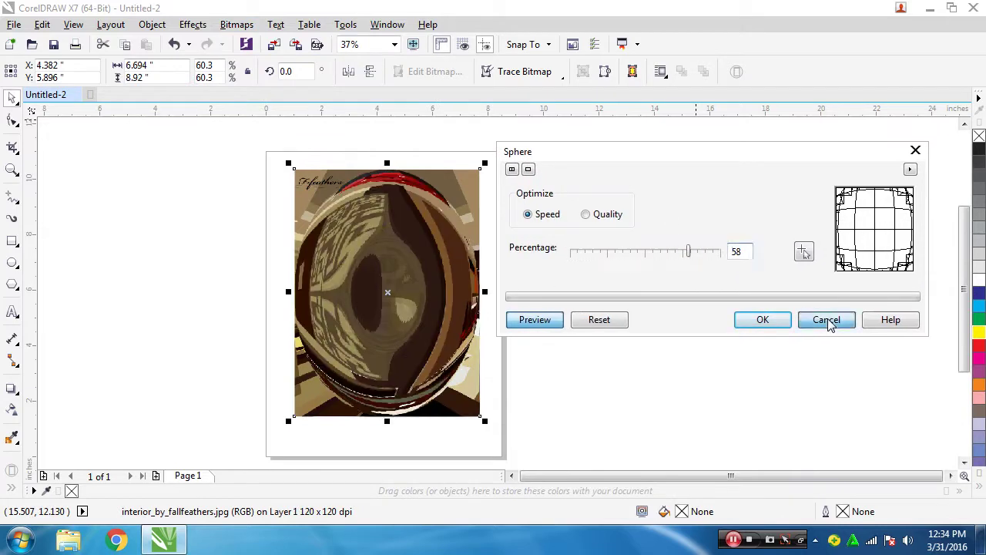
Try a Cylinder effect on the picture in horizontal mode at -95 percent and in vertical mode, and discard it
{"action": "left_click", "coordinate": [237, 24]}
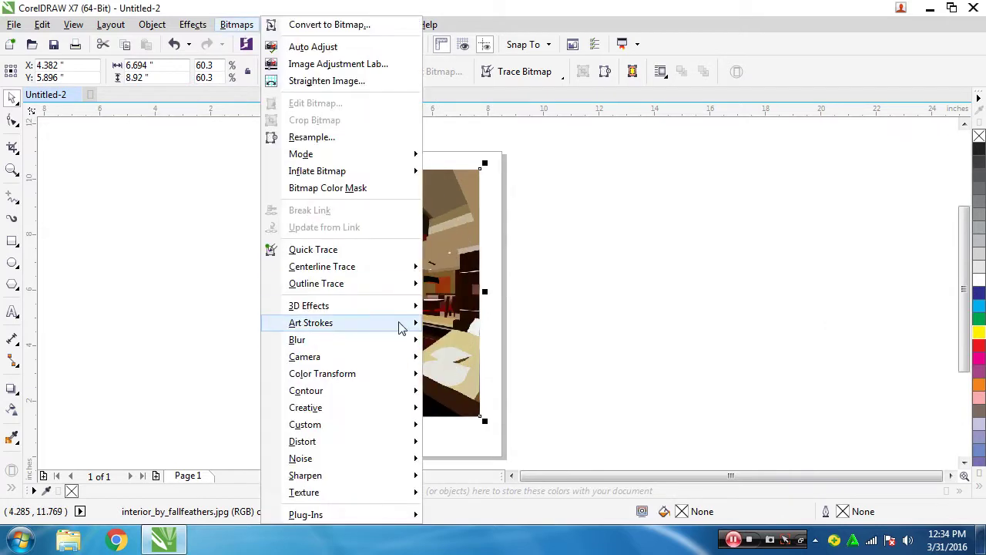
{"action": "mouse_move", "coordinate": [389, 311]}
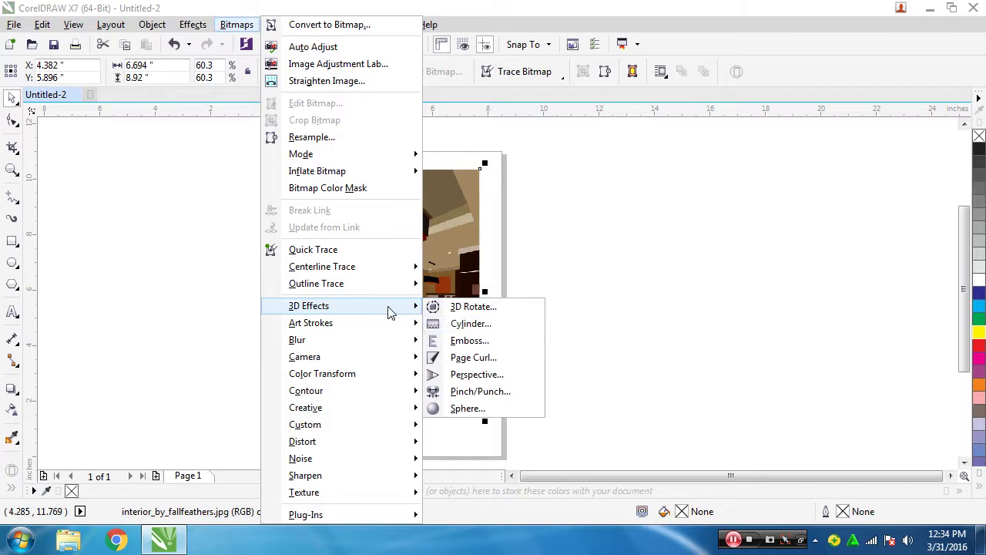
{"action": "left_click", "coordinate": [468, 323]}
{"action": "left_click_drag", "start_coordinate": [405, 181], "coordinate": [708, 176]}
{"action": "left_click", "coordinate": [816, 280]}
{"action": "left_click", "coordinate": [860, 274]}
{"action": "left_click_drag", "start_coordinate": [835, 271], "coordinate": [663, 273]}
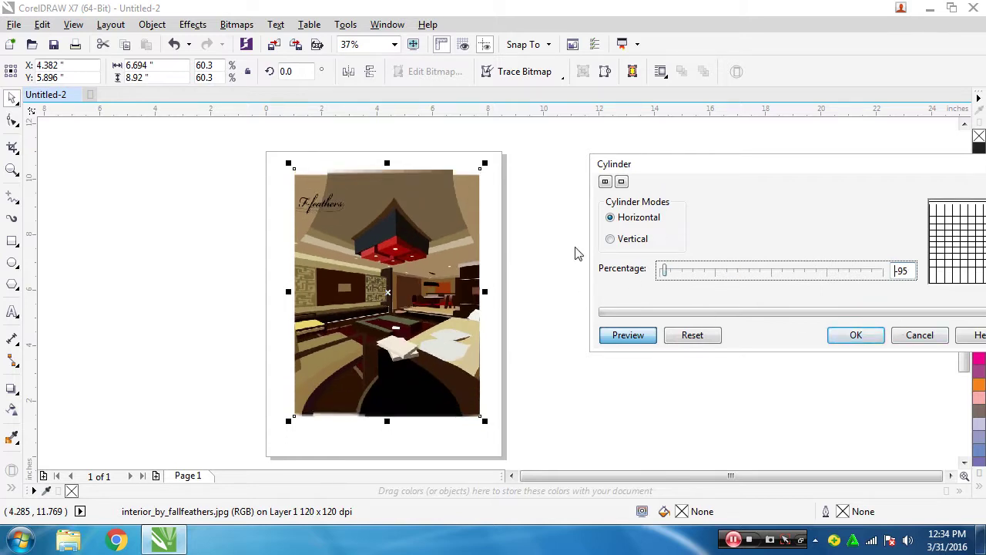
{"action": "left_click", "coordinate": [611, 239]}
{"action": "left_click", "coordinate": [920, 336]}
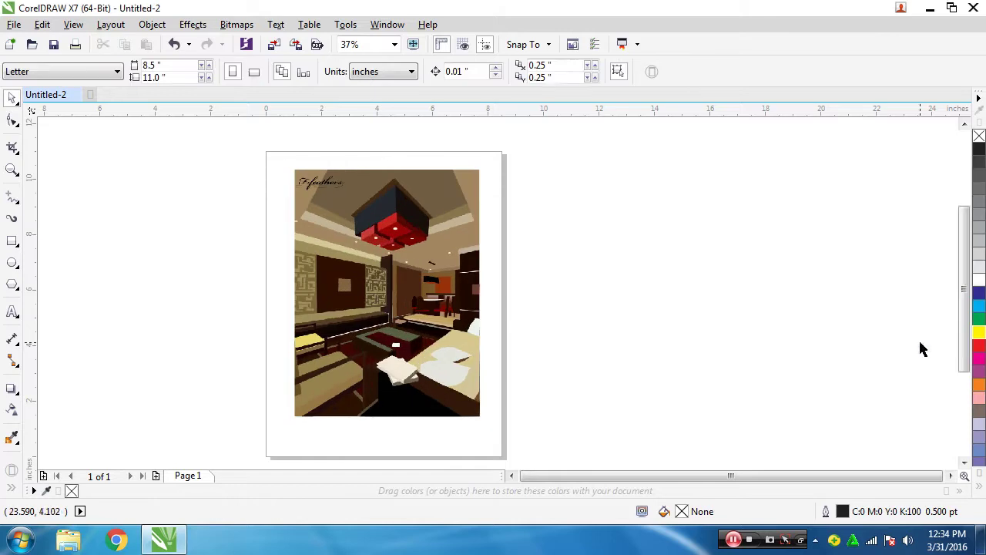
Reselect the interior picture and try a Pinch/Punch effect on it with a value of 41
{"action": "left_click", "coordinate": [237, 24]}
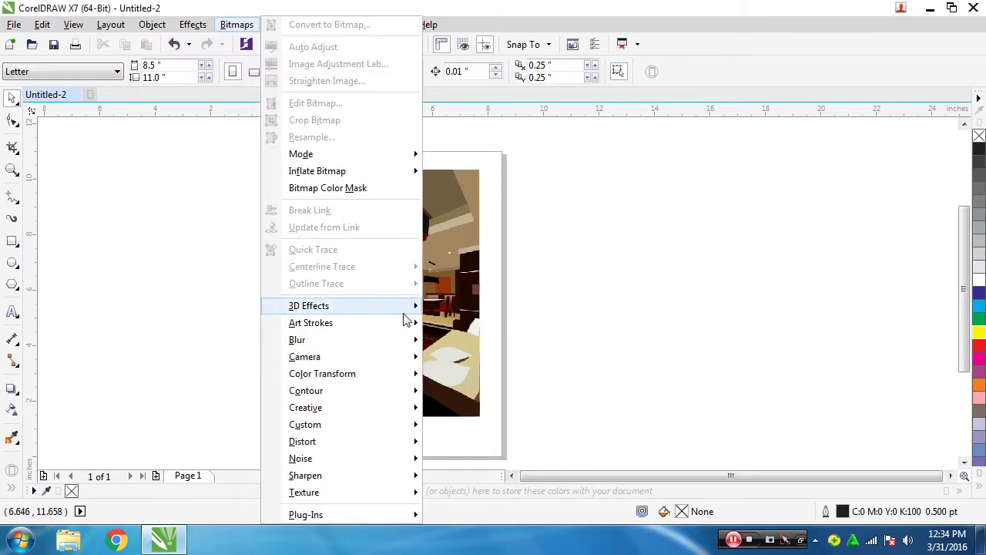
{"action": "mouse_move", "coordinate": [403, 310]}
{"action": "left_click", "coordinate": [412, 231]}
{"action": "left_click", "coordinate": [408, 230]}
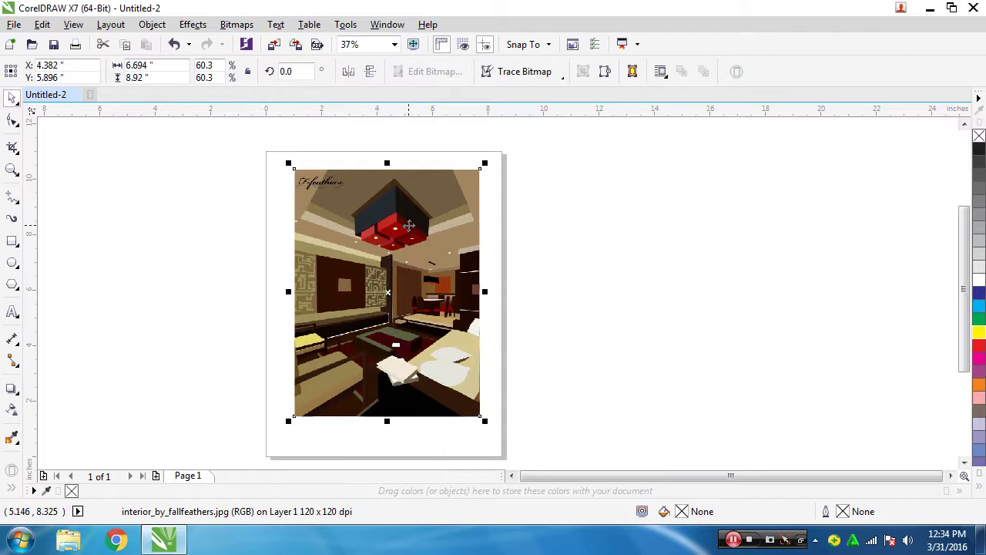
{"action": "left_click", "coordinate": [237, 24]}
{"action": "mouse_move", "coordinate": [404, 315]}
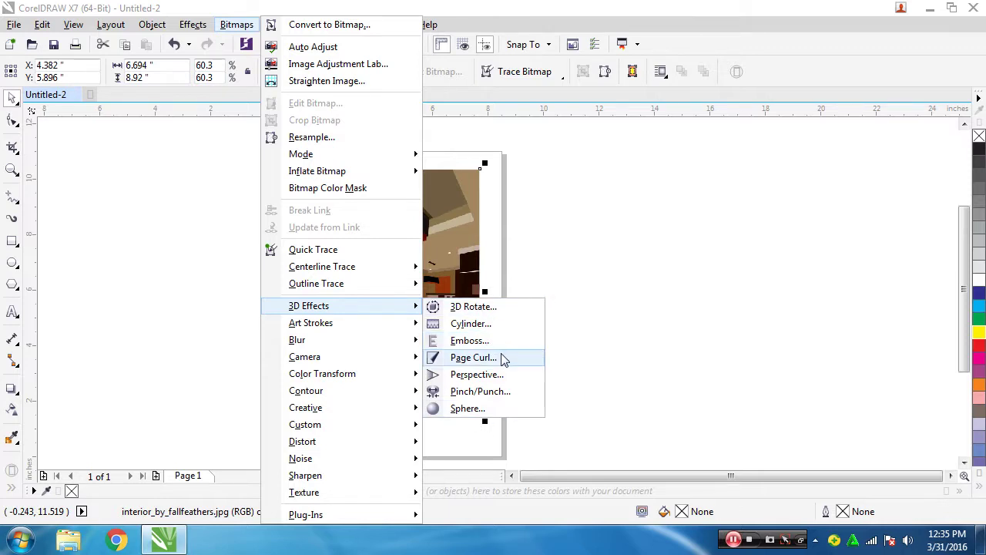
{"action": "left_click", "coordinate": [480, 392]}
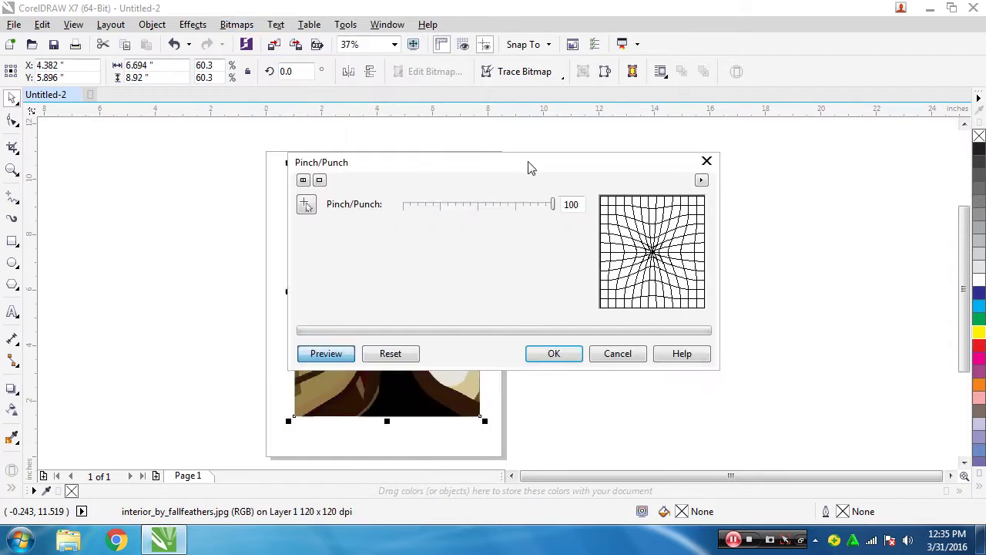
{"action": "left_click_drag", "start_coordinate": [424, 167], "coordinate": [712, 143]}
{"action": "left_click_drag", "start_coordinate": [828, 179], "coordinate": [786, 181]}
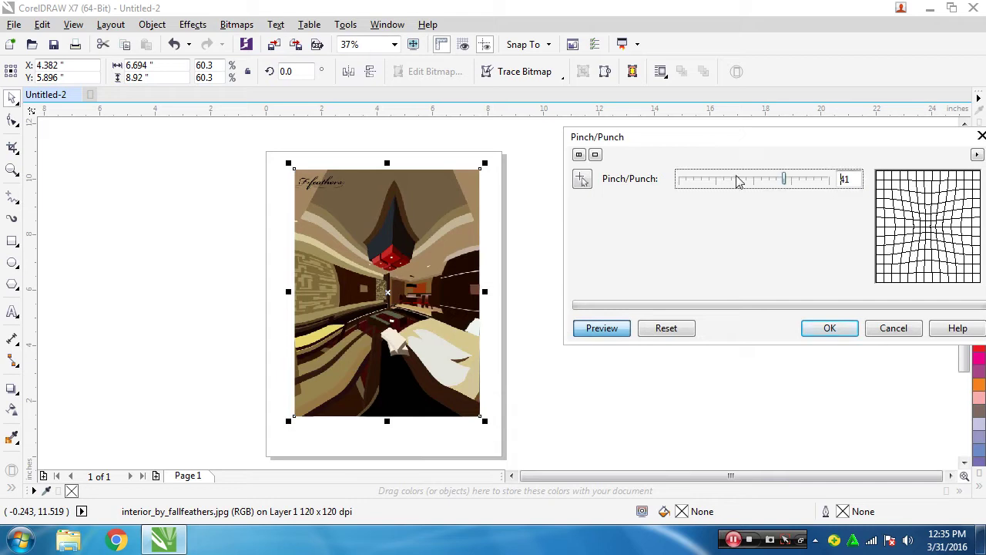
Try Pinch/Punch values of -77 and 90 on the picture and discard the effect
{"action": "left_click", "coordinate": [688, 185]}
{"action": "mouse_move", "coordinate": [688, 188]}
{"action": "left_mouse_down"}
{"action": "mouse_move", "coordinate": [665, 190]}
{"action": "mouse_move", "coordinate": [696, 185]}
{"action": "left_mouse_up"}
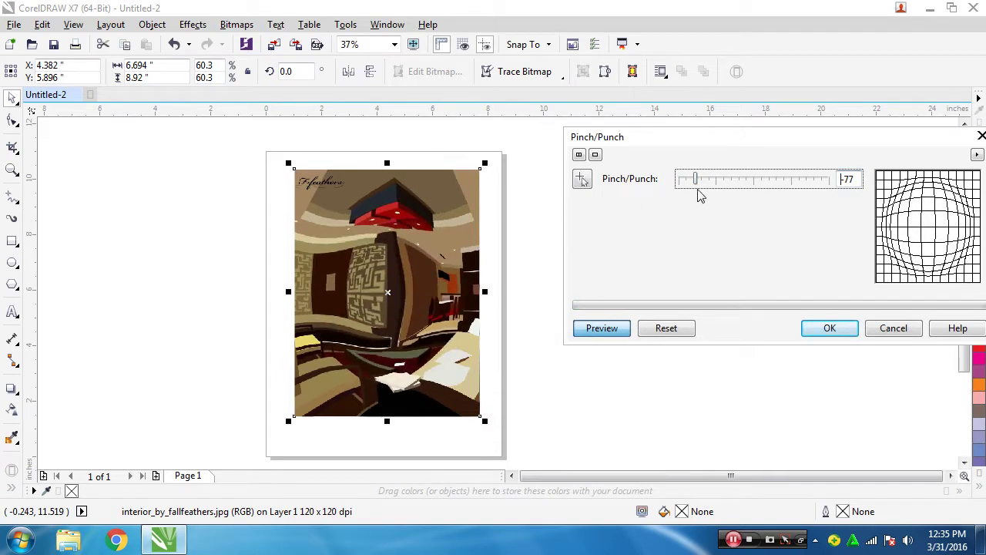
{"action": "left_click", "coordinate": [763, 182]}
{"action": "left_click_drag", "start_coordinate": [765, 181], "coordinate": [807, 182]}
{"action": "left_click", "coordinate": [831, 186]}
{"action": "left_click", "coordinate": [832, 186]}
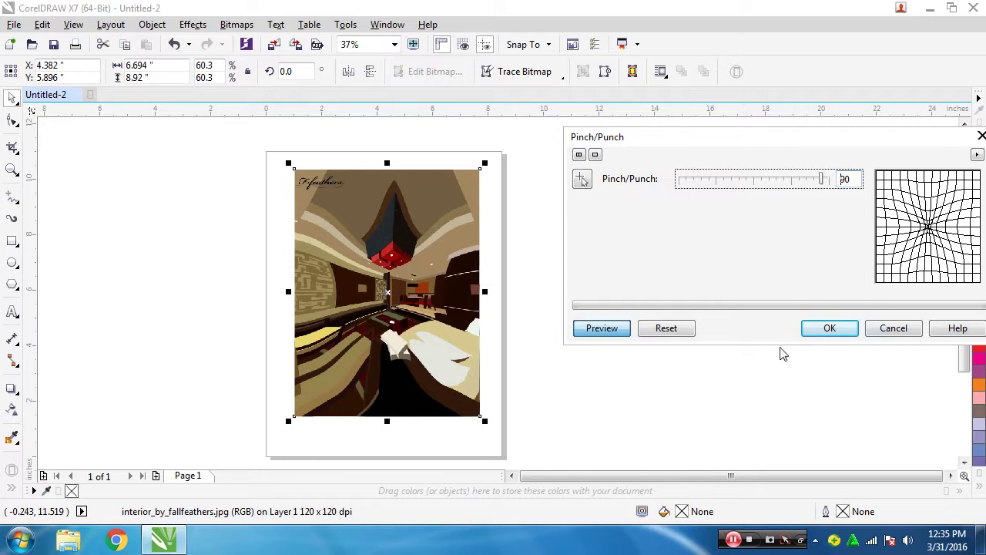
{"action": "left_click", "coordinate": [902, 342]}
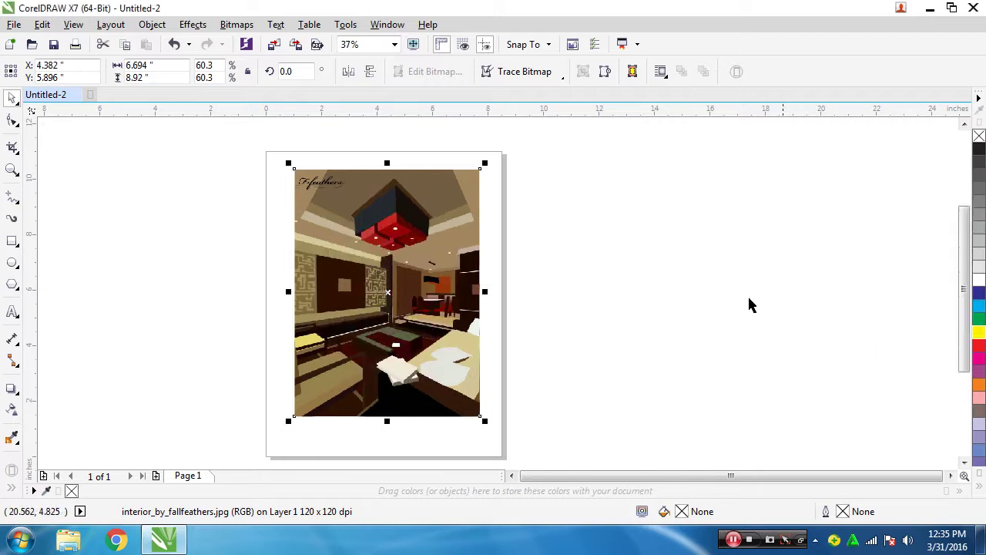
{"action": "left_click", "coordinate": [232, 24]}
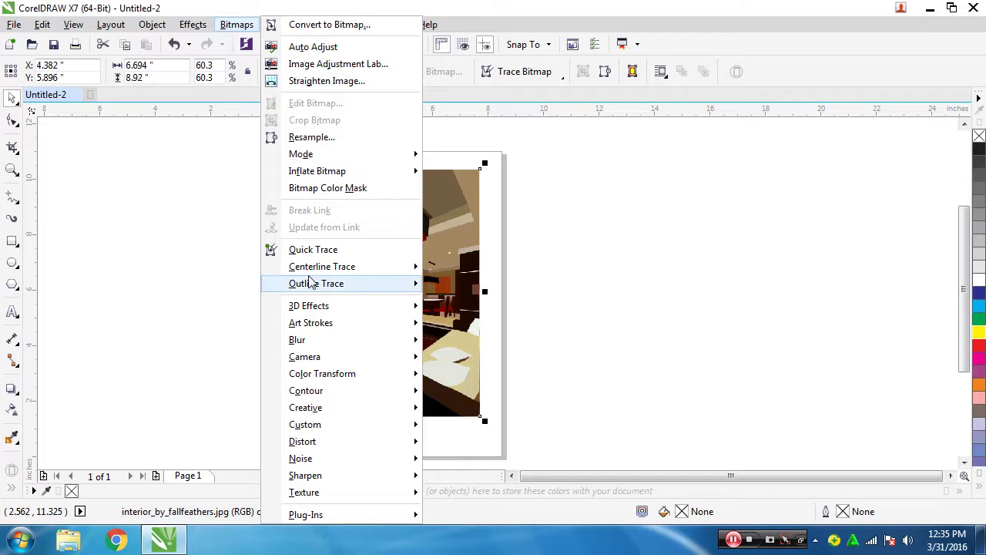
{"action": "mouse_move", "coordinate": [331, 327]}
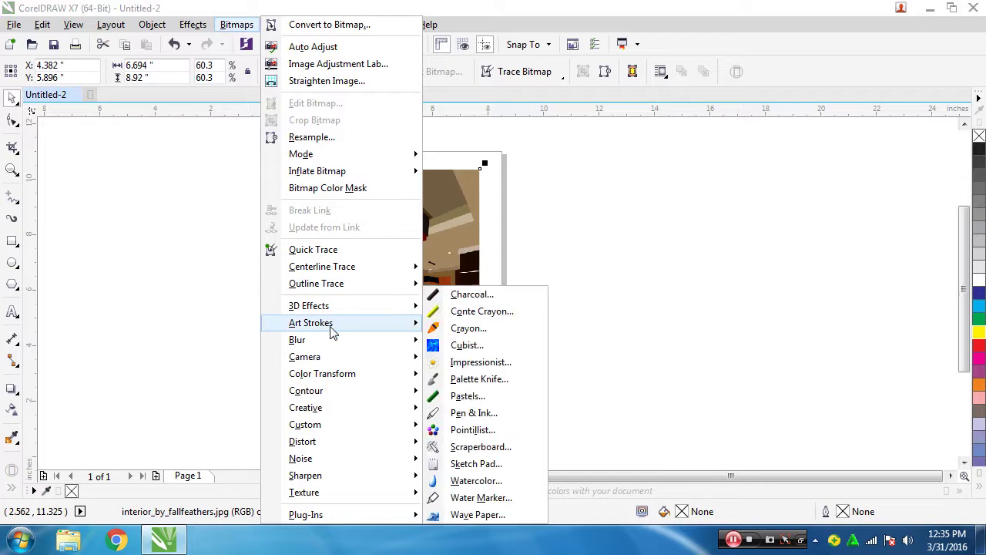
{"action": "left_click", "coordinate": [610, 191]}
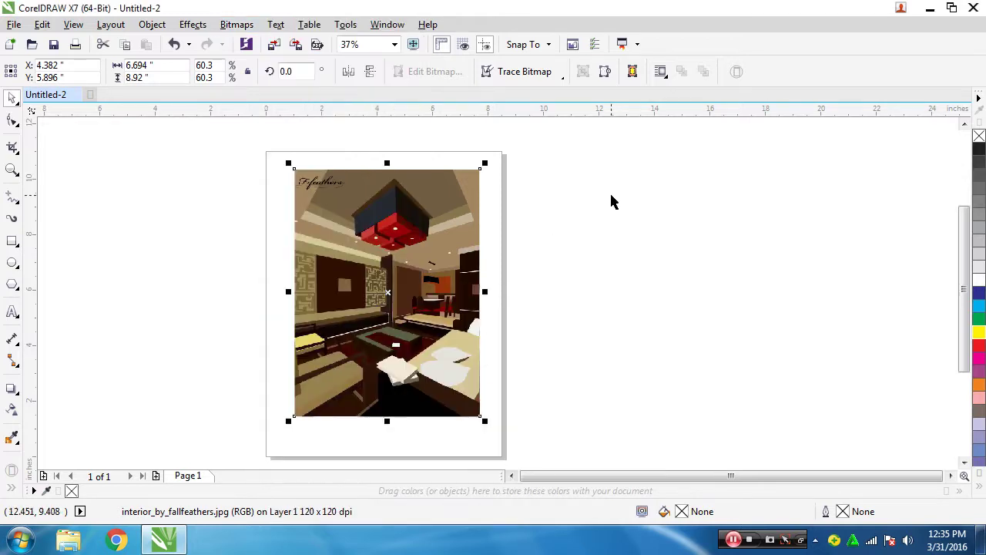
Deselect the interior picture, start importing another file and browse to the PS folder on Local Disk (D:)
{"action": "left_click", "coordinate": [200, 262]}
{"action": "left_click", "coordinate": [15, 26]}
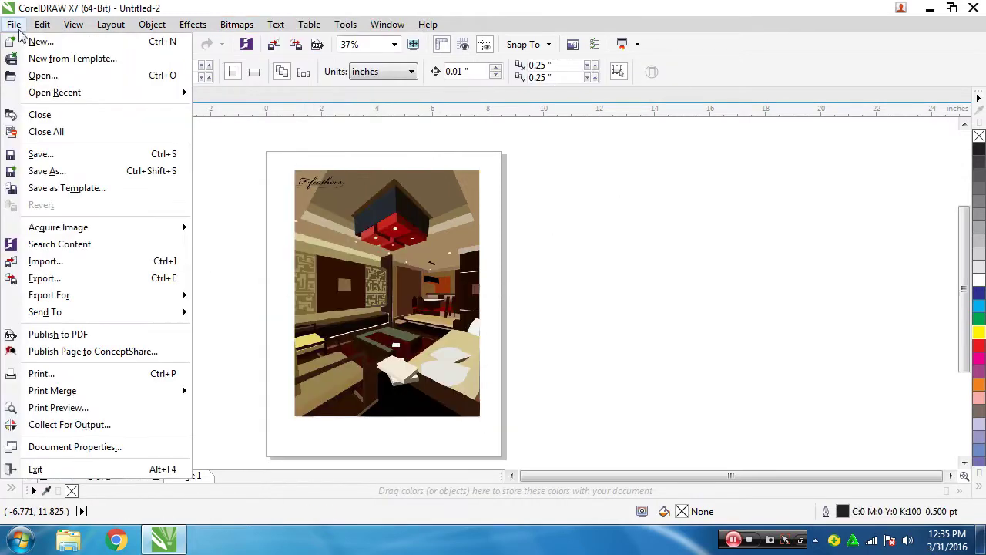
{"action": "left_click", "coordinate": [86, 266]}
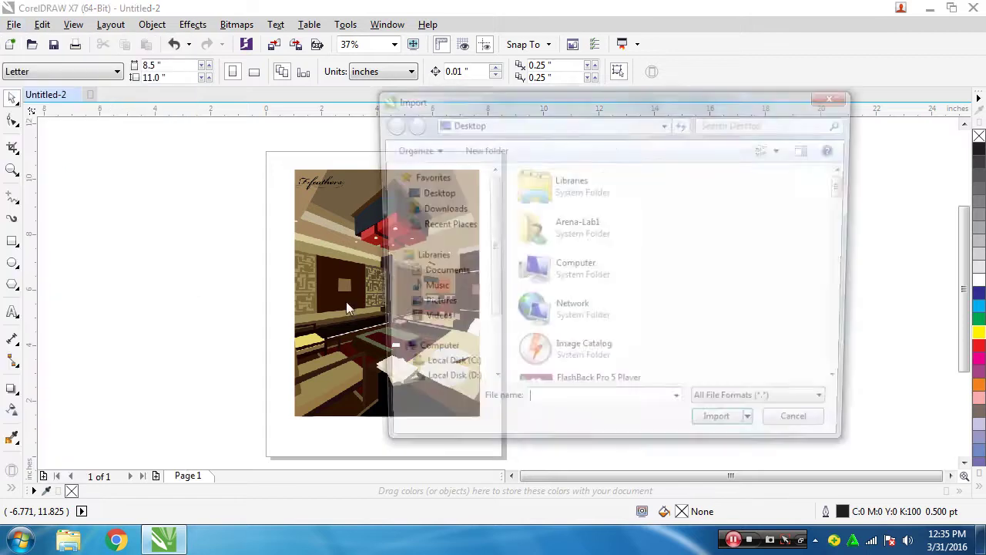
{"action": "left_click_drag", "start_coordinate": [845, 199], "coordinate": [852, 374]}
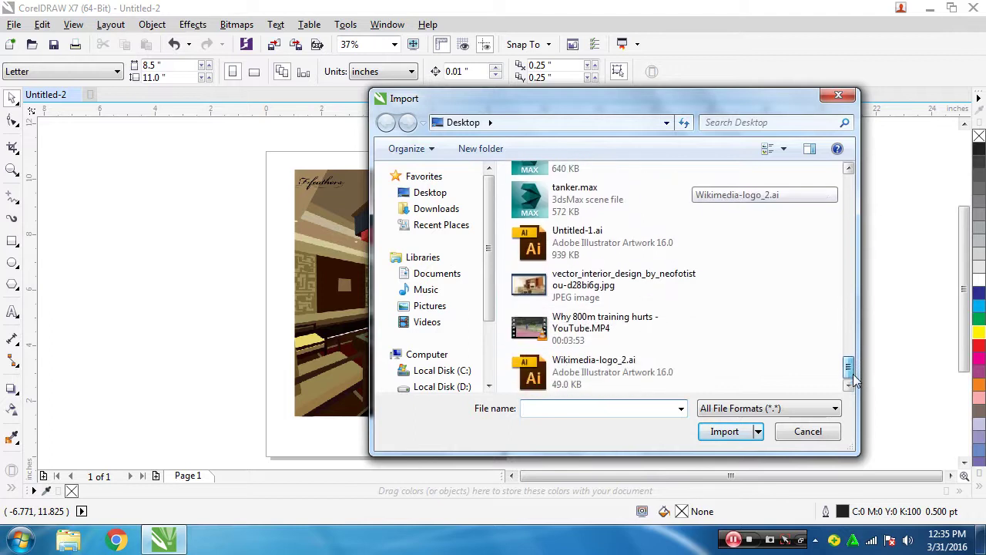
{"action": "left_click", "coordinate": [457, 387]}
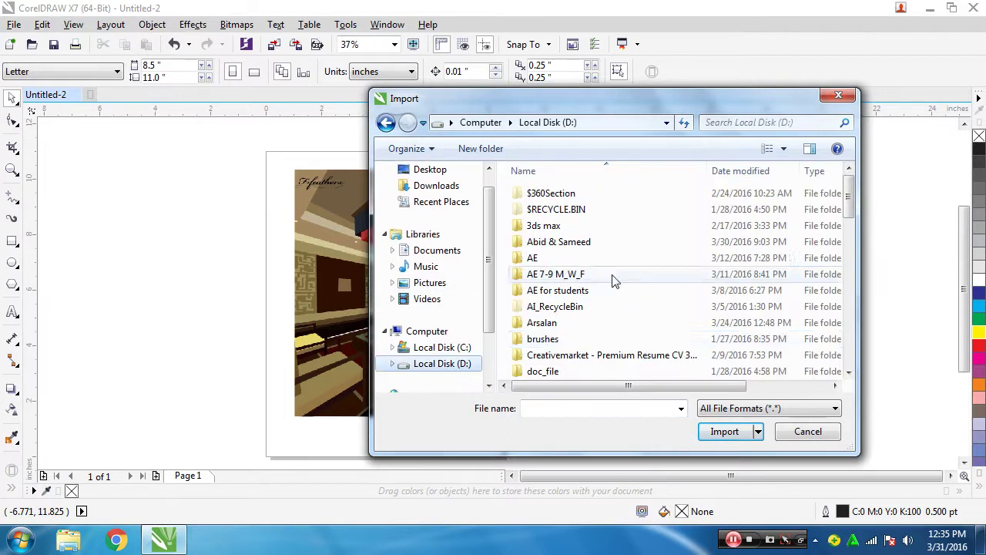
{"action": "left_click", "coordinate": [574, 340]}
{"action": "scroll", "coordinate": [589, 324], "scroll_direction": "down", "scroll_amount": 2}
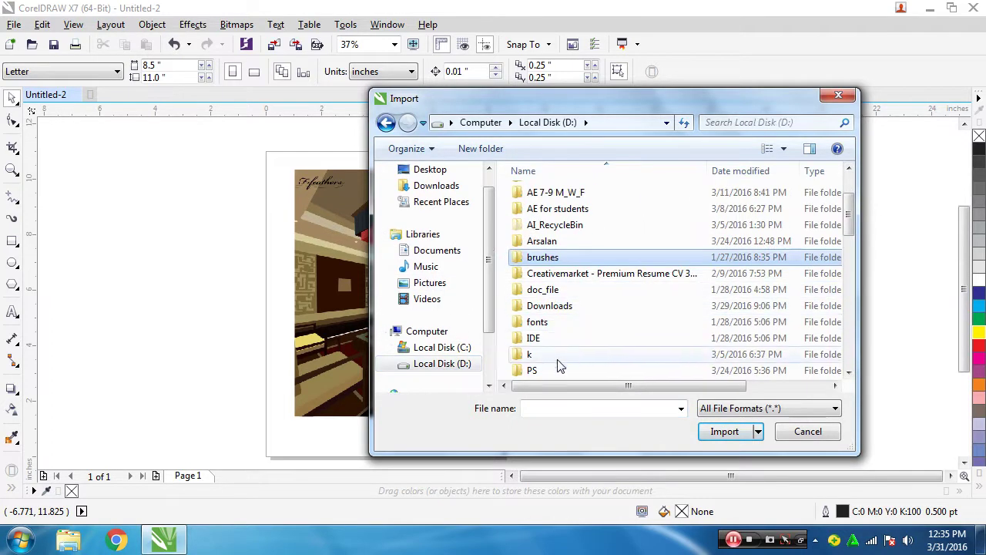
{"action": "double_click", "coordinate": [532, 372]}
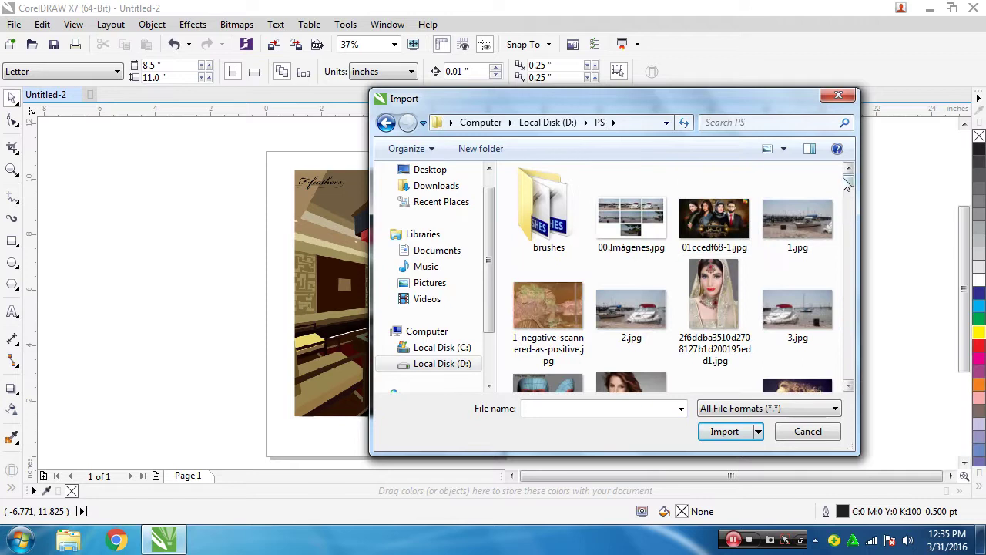
Import 4704152.jpg, the picture of children on grass, and place it at full size beside the page
{"action": "left_click_drag", "start_coordinate": [850, 181], "coordinate": [849, 204]}
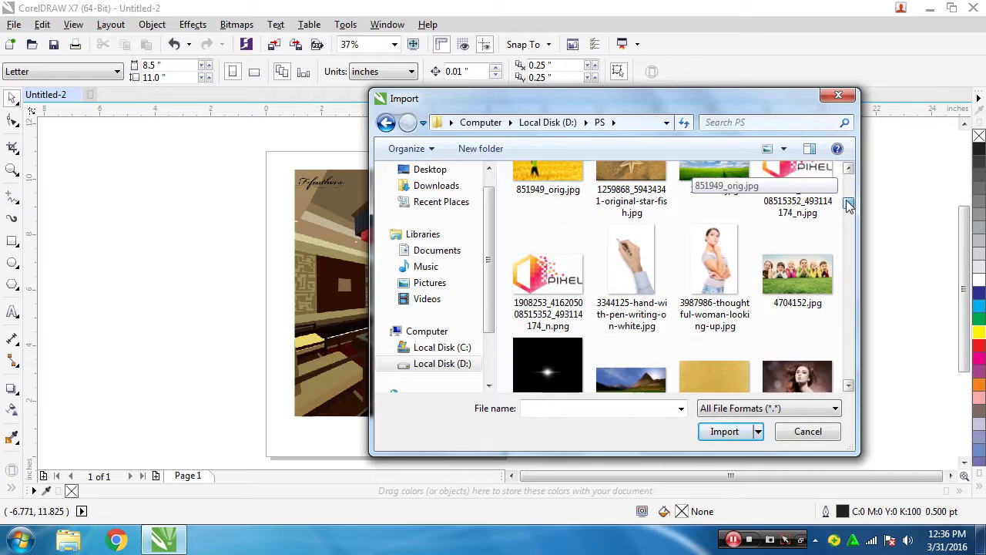
{"action": "left_click", "coordinate": [815, 281]}
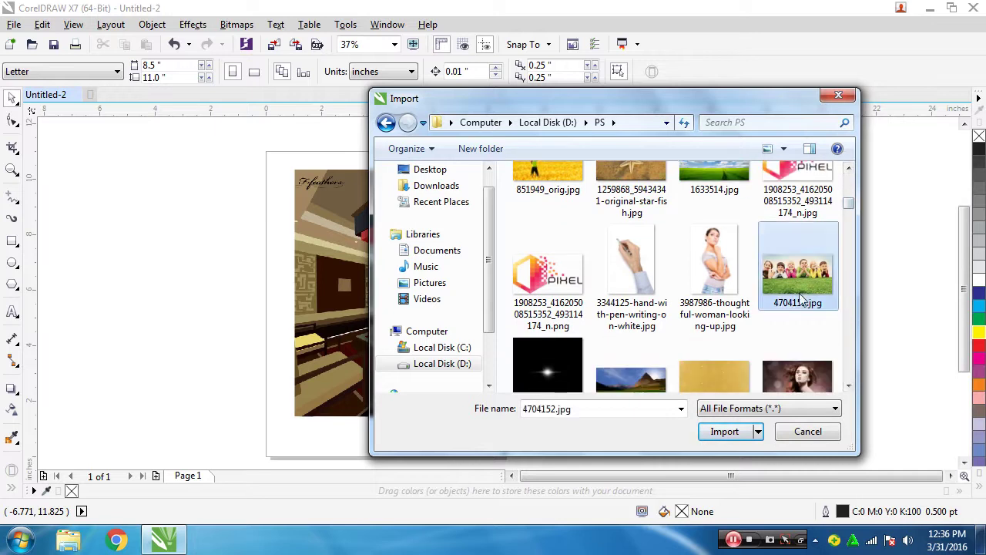
{"action": "left_click_drag", "start_coordinate": [850, 206], "coordinate": [850, 219]}
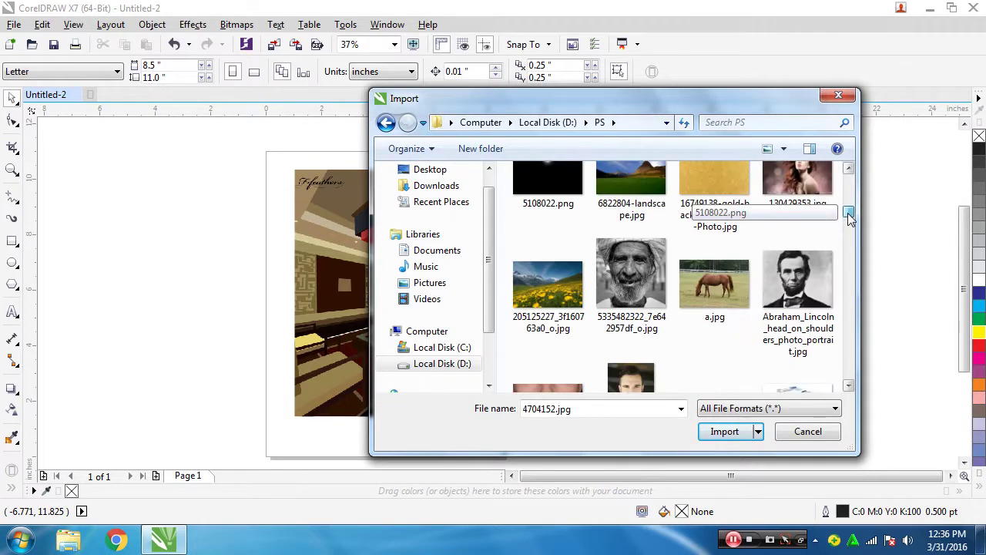
{"action": "left_click", "coordinate": [728, 432]}
{"action": "left_click", "coordinate": [585, 231]}
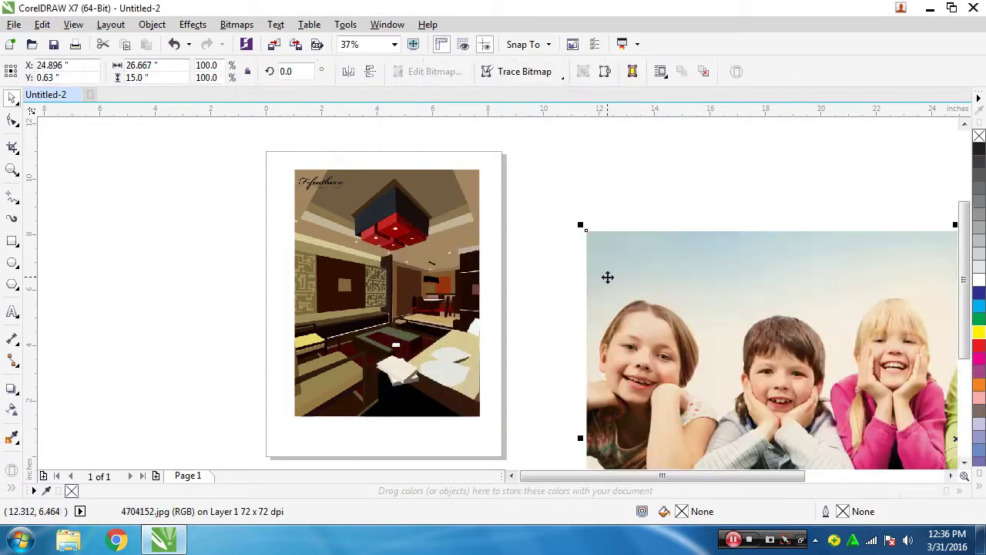
Scale the children's picture proportionally to about 60 percent, about 16 by 9 inches, and position it beside the page
{"action": "left_click_drag", "start_coordinate": [581, 226], "coordinate": [804, 353]}
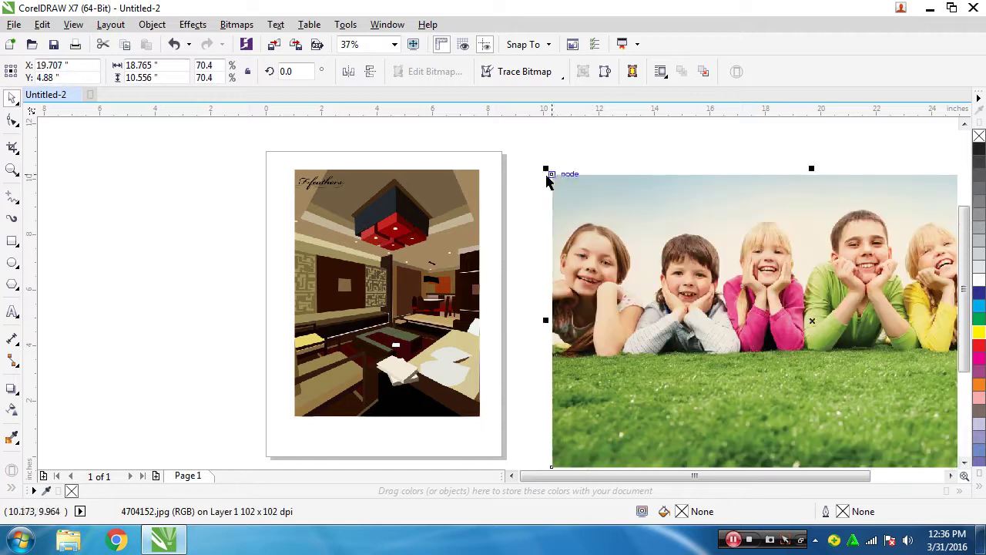
{"action": "left_click_drag", "start_coordinate": [544, 167], "coordinate": [624, 212]}
{"action": "left_click_drag", "start_coordinate": [746, 284], "coordinate": [639, 242]}
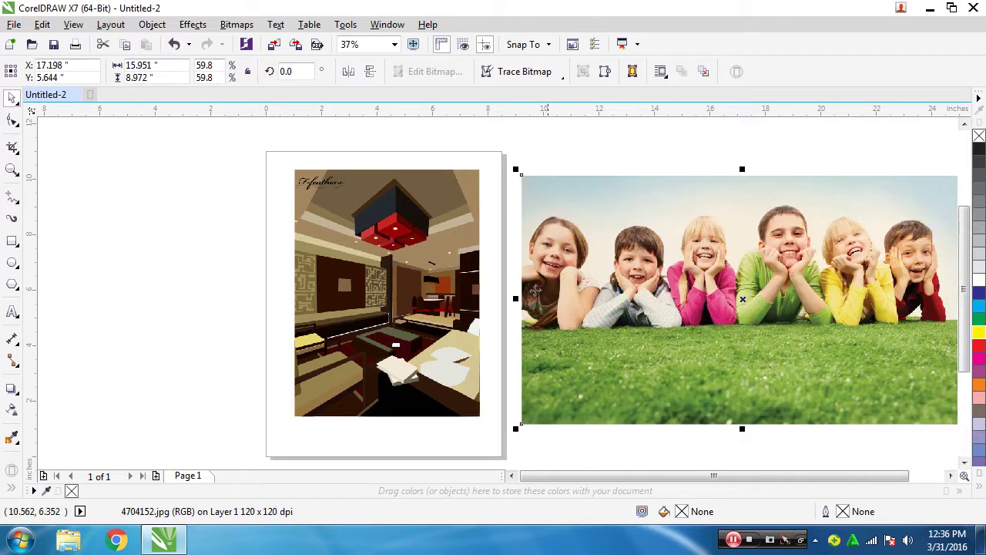
{"action": "mouse_move", "coordinate": [591, 321]}
{"action": "left_mouse_down"}
{"action": "mouse_move", "coordinate": [501, 308]}
{"action": "mouse_move", "coordinate": [534, 310]}
{"action": "left_mouse_up"}
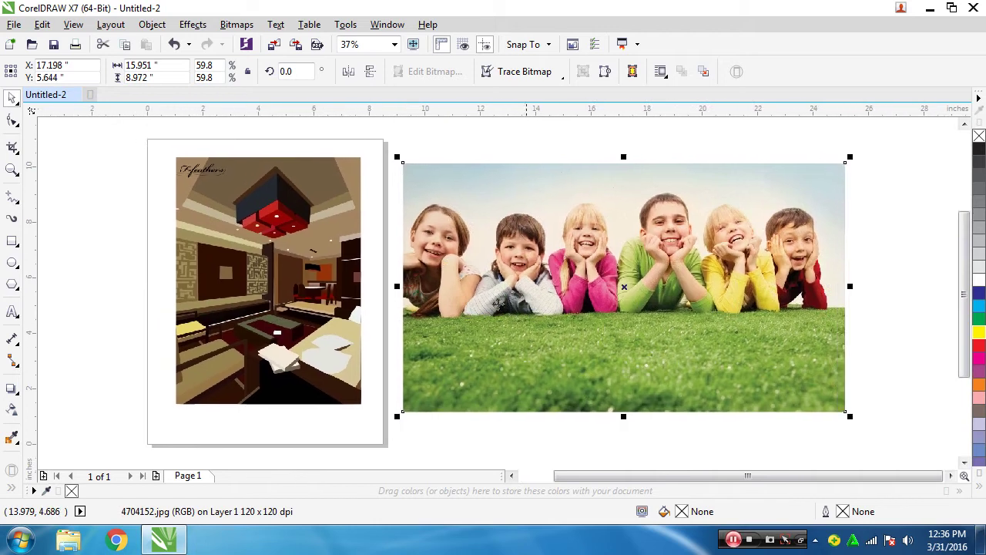
Try a Charcoal art stroke effect on the children's picture with sizes 7 and 9
{"action": "left_click", "coordinate": [193, 24]}
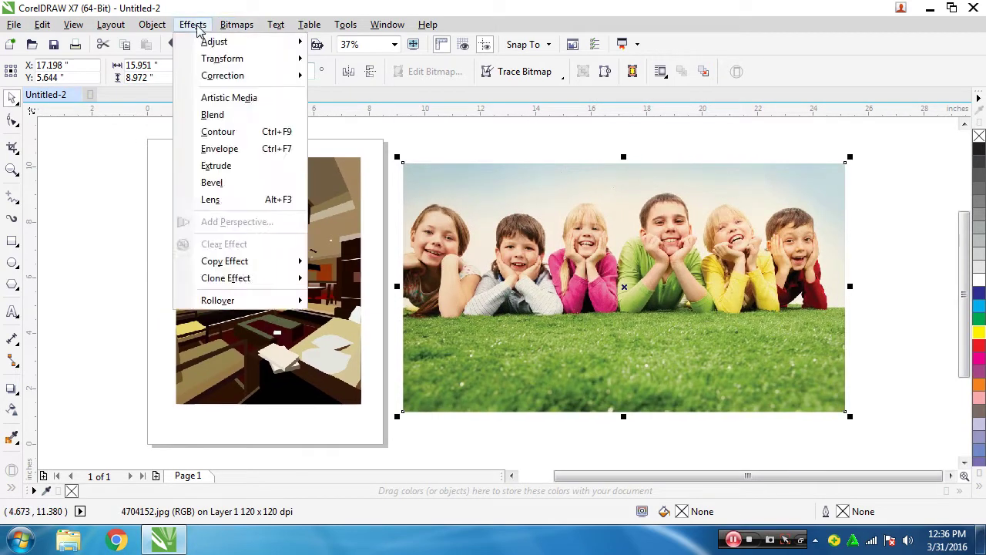
{"action": "mouse_move", "coordinate": [237, 24]}
{"action": "mouse_move", "coordinate": [380, 323]}
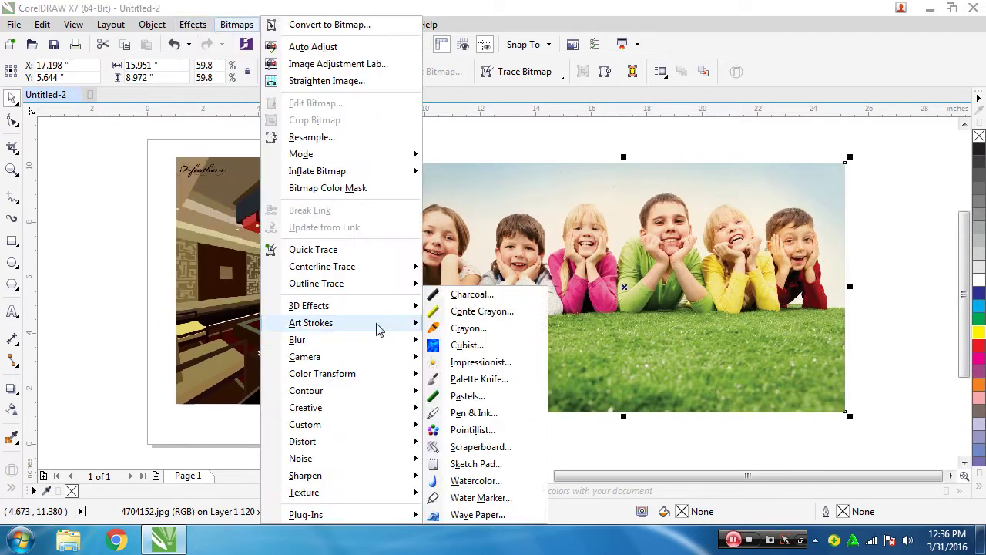
{"action": "left_click", "coordinate": [478, 297]}
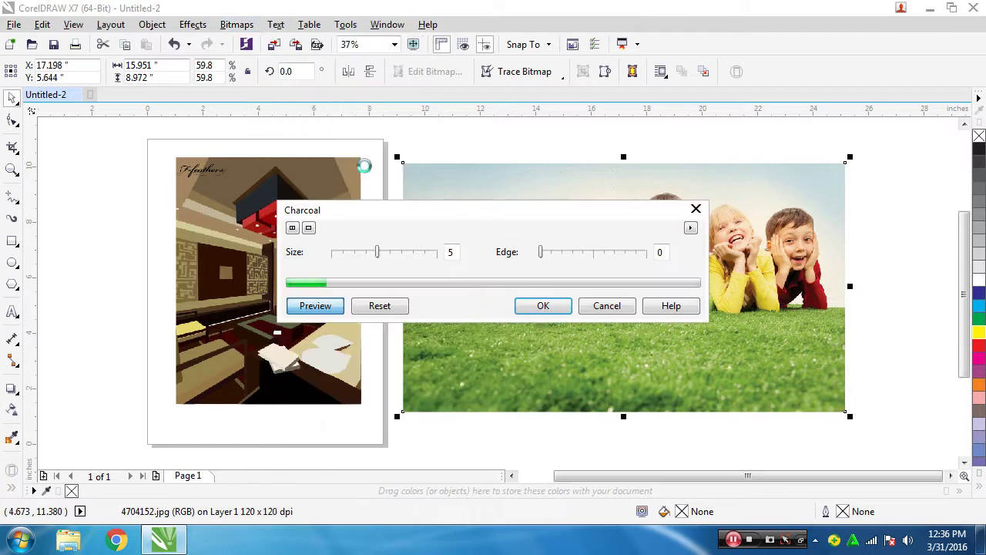
{"action": "left_click_drag", "start_coordinate": [367, 139], "coordinate": [319, 134]}
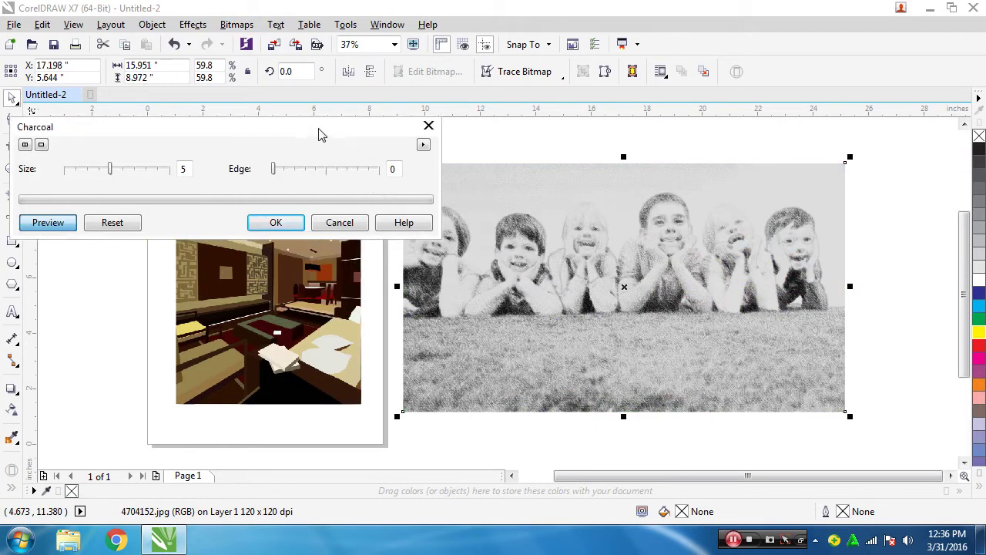
{"action": "left_click", "coordinate": [136, 169]}
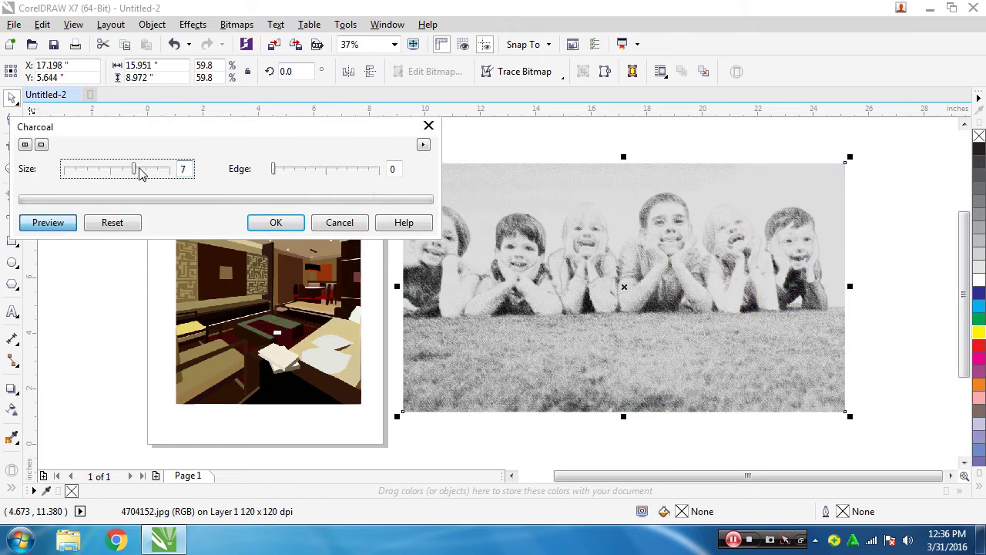
{"action": "left_click", "coordinate": [157, 168]}
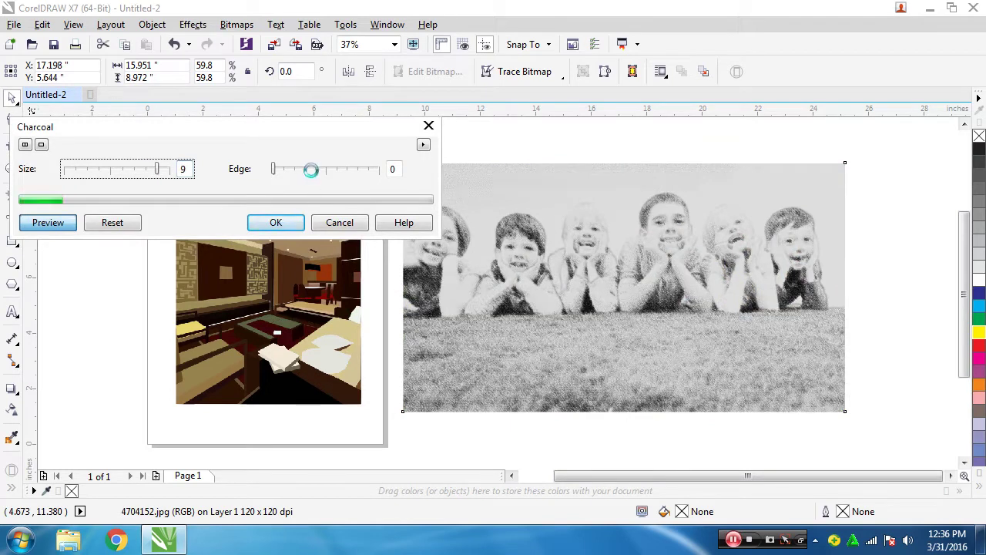
Try Charcoal edge values of 3 and 7 on the children's picture and discard the effect
{"action": "left_click", "coordinate": [310, 170]}
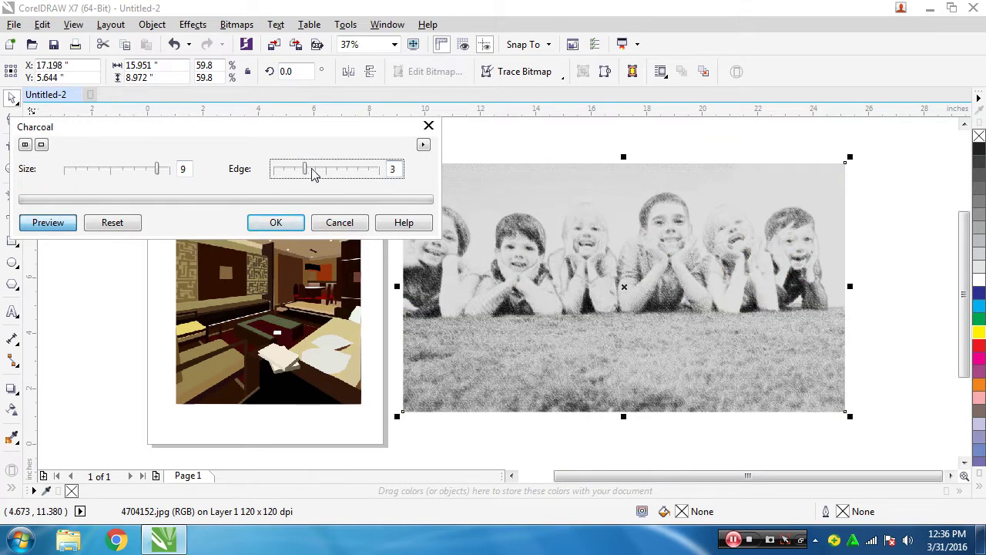
{"action": "left_click", "coordinate": [330, 172]}
{"action": "left_click", "coordinate": [346, 172]}
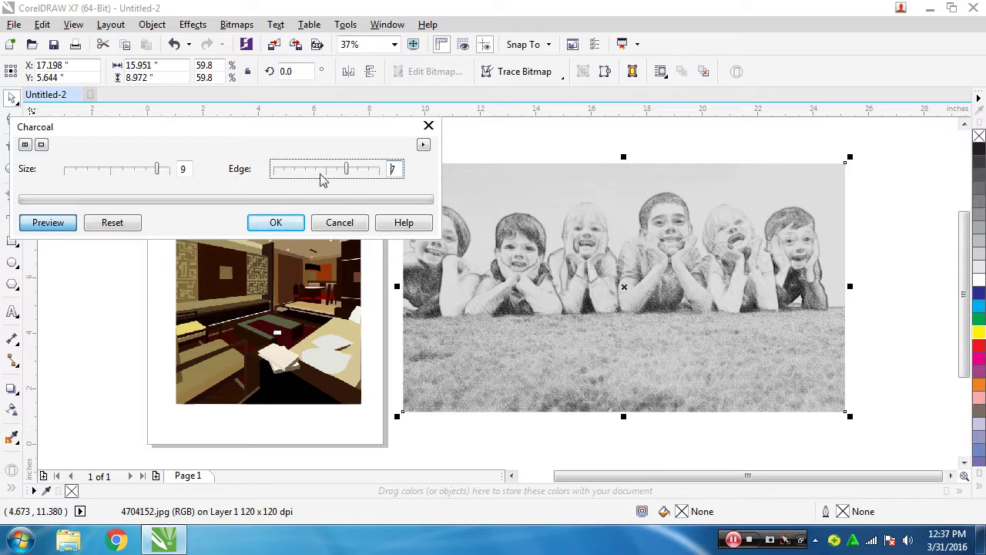
{"action": "left_click", "coordinate": [339, 222]}
Try a Conte Crayon art stroke effect on the children's picture with an increased texture value and discard it
{"action": "left_click", "coordinate": [236, 26]}
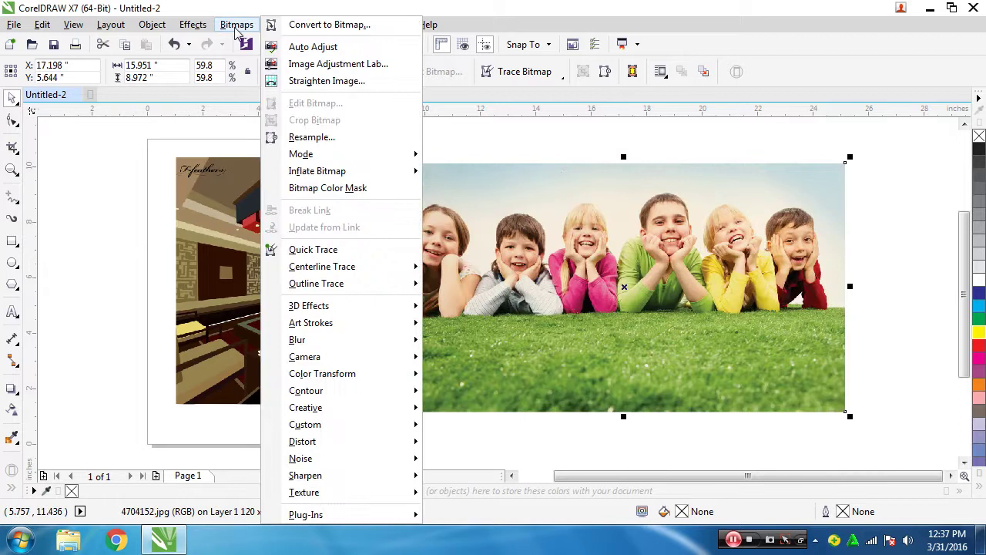
{"action": "mouse_move", "coordinate": [360, 328]}
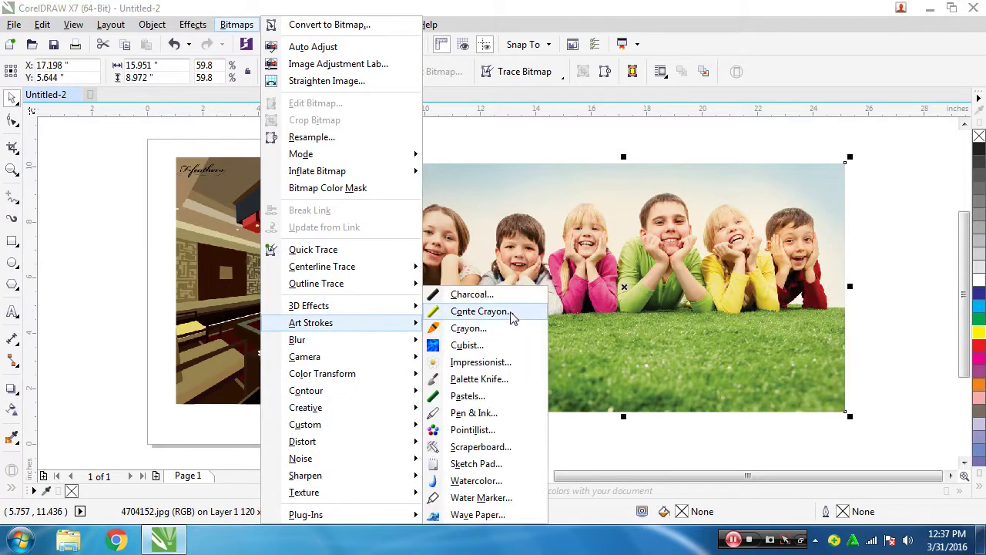
{"action": "left_click", "coordinate": [479, 311]}
{"action": "left_click_drag", "start_coordinate": [511, 193], "coordinate": [407, 170]}
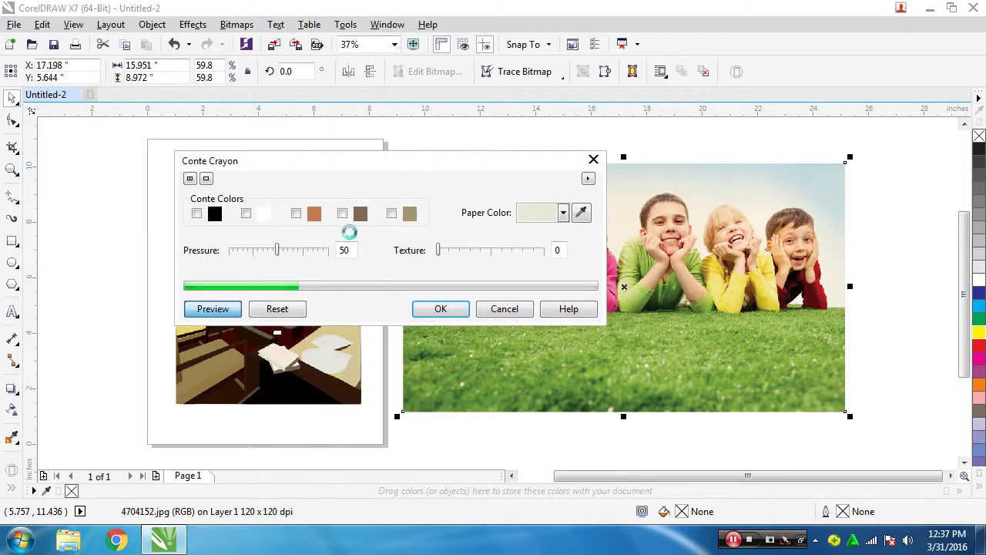
{"action": "left_click", "coordinate": [360, 191]}
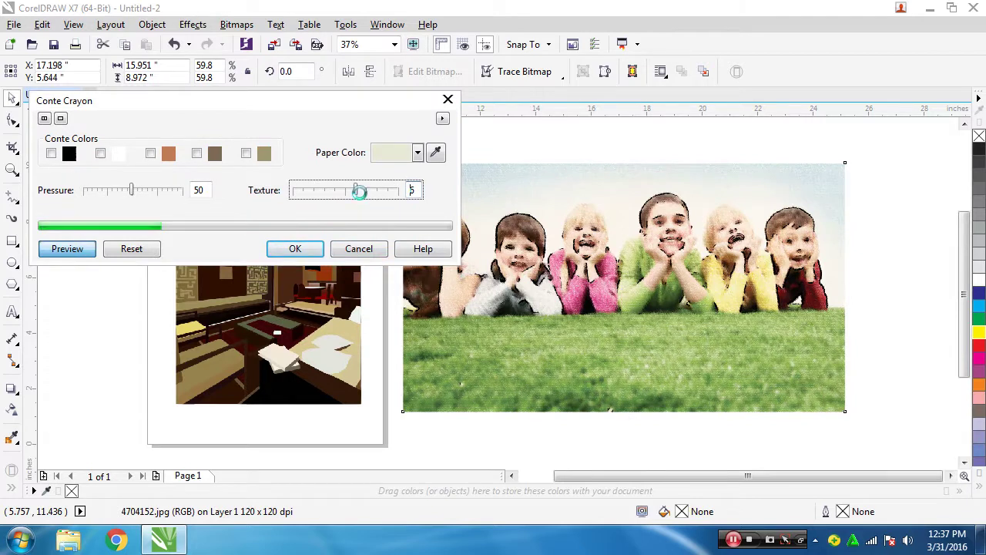
{"action": "left_click", "coordinate": [359, 191]}
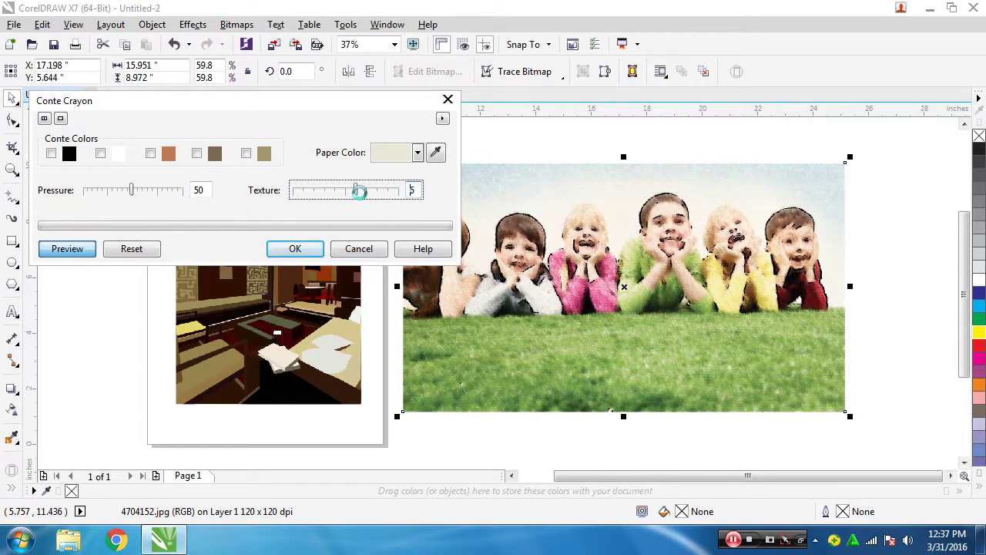
{"action": "left_click", "coordinate": [358, 248]}
Try a Palette Knife effect on the children's picture with soft edge 3, blade size 10 and angle 72, and discard it
{"action": "scroll", "coordinate": [609, 256], "scroll_direction": "up", "scroll_amount": 2}
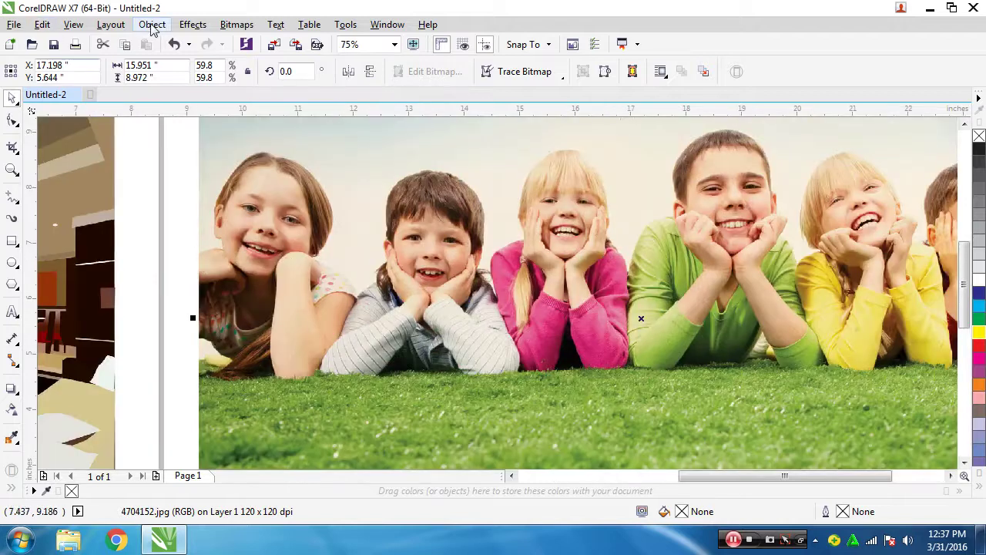
{"action": "left_click", "coordinate": [237, 25]}
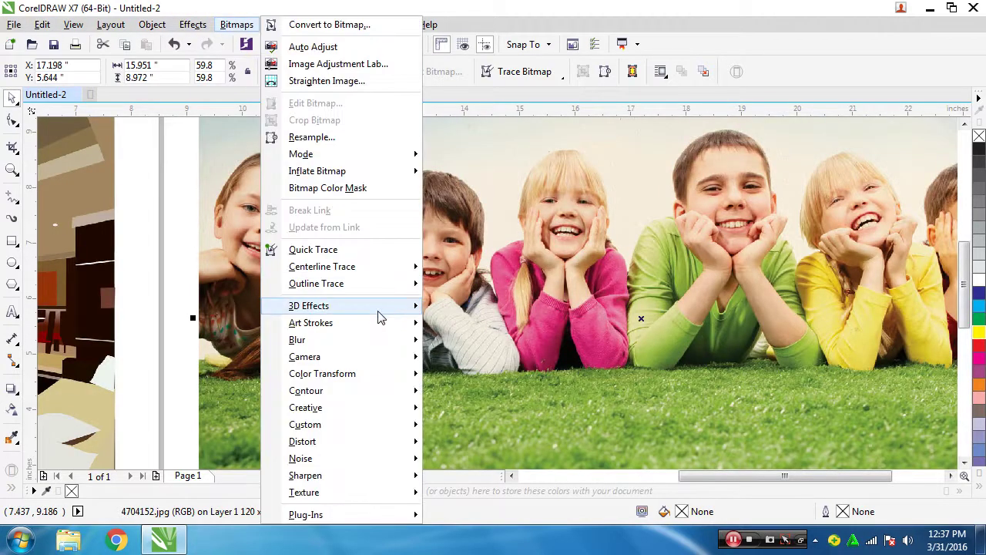
{"action": "mouse_move", "coordinate": [378, 308]}
{"action": "mouse_move", "coordinate": [378, 328]}
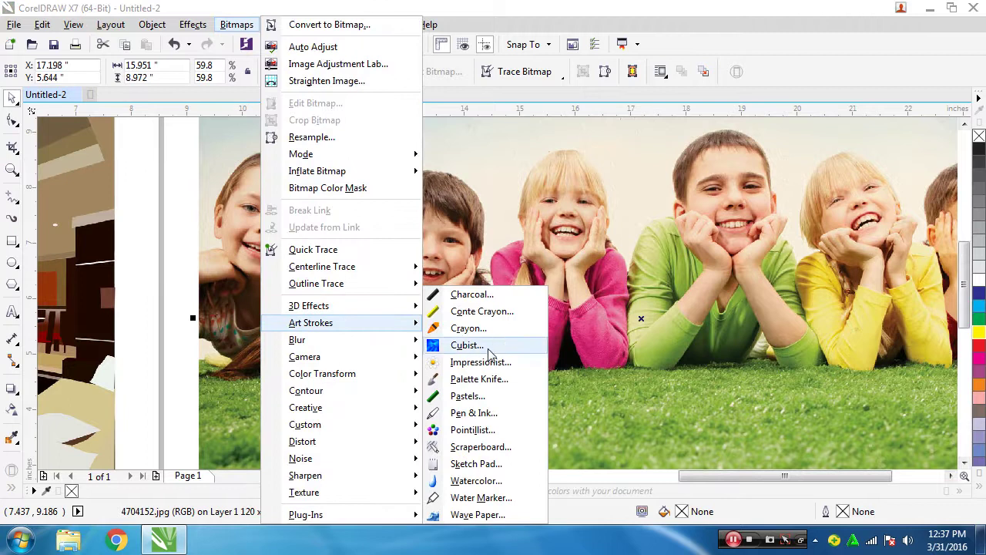
{"action": "left_click", "coordinate": [509, 378]}
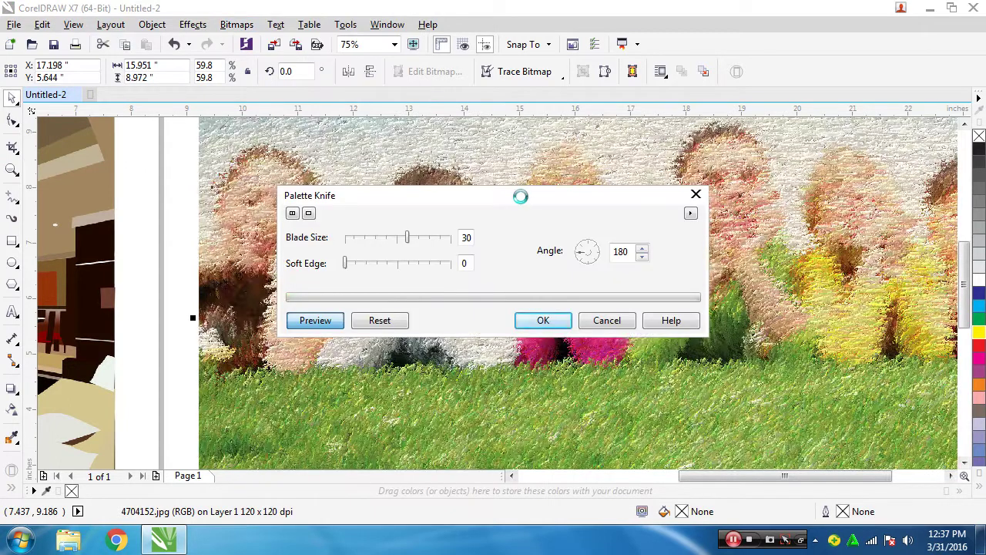
{"action": "left_click_drag", "start_coordinate": [522, 201], "coordinate": [277, 215]}
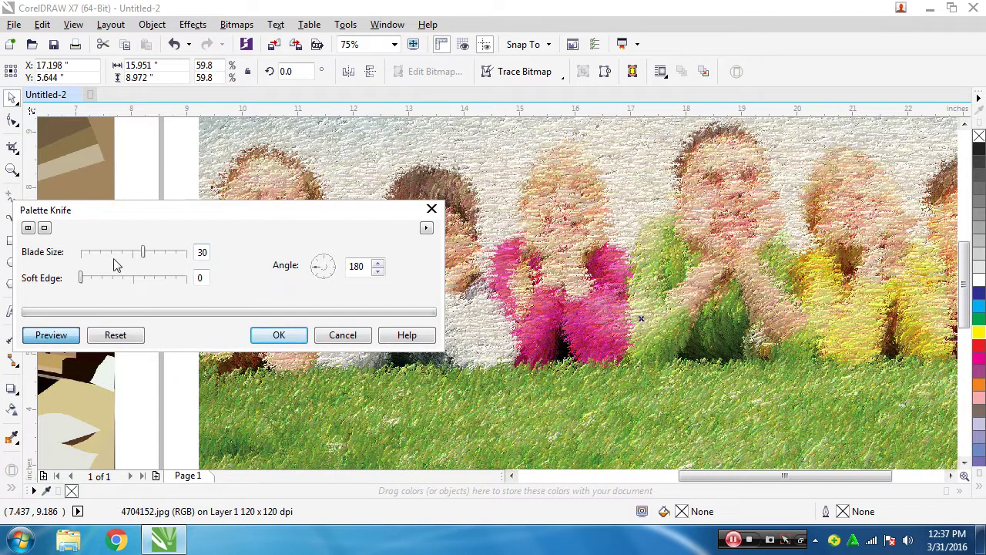
{"action": "left_click", "coordinate": [112, 279]}
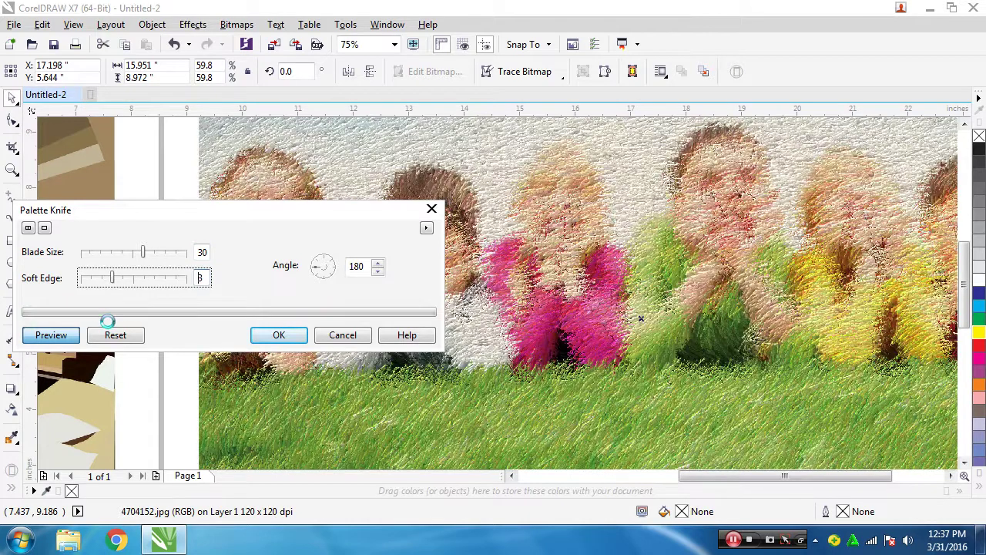
{"action": "left_click", "coordinate": [101, 253]}
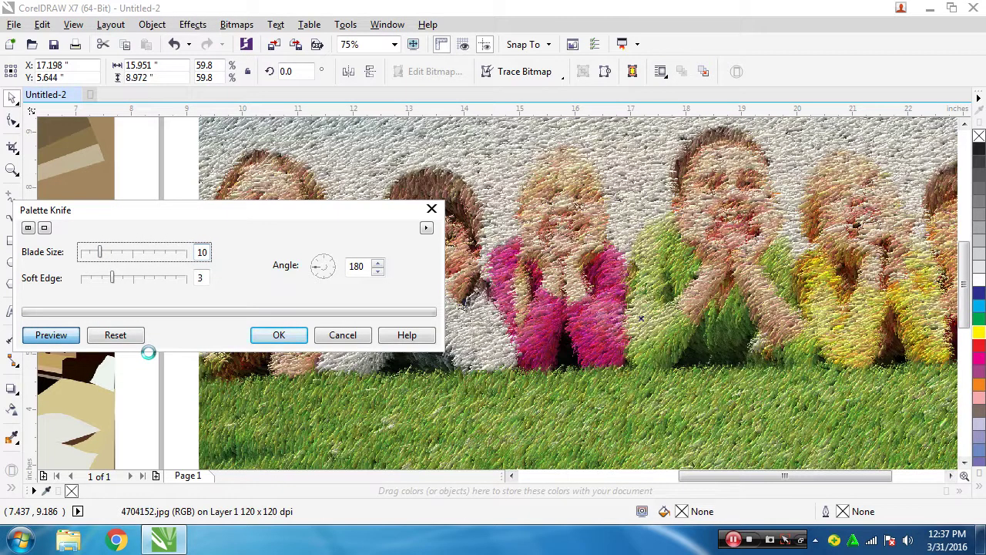
{"action": "left_click", "coordinate": [326, 259]}
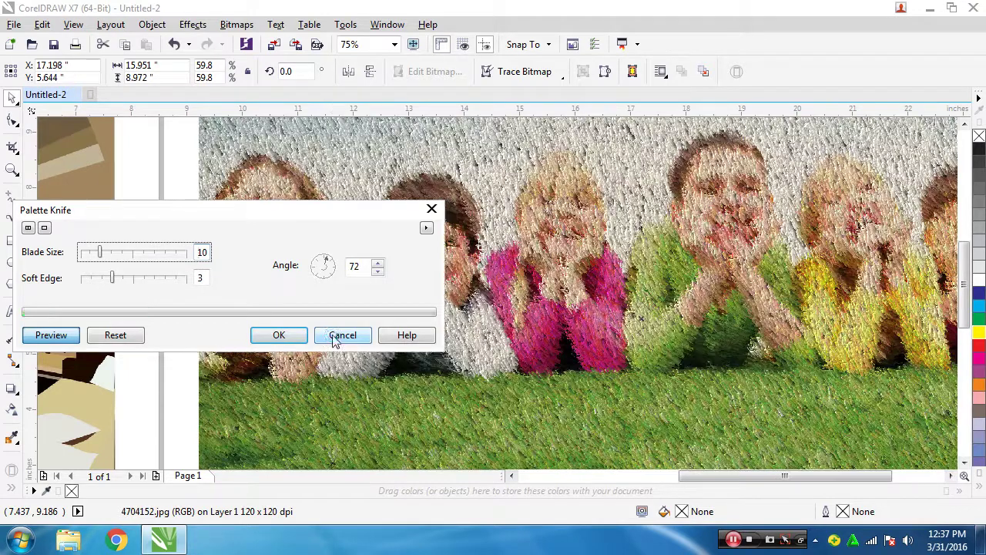
{"action": "left_click", "coordinate": [336, 338]}
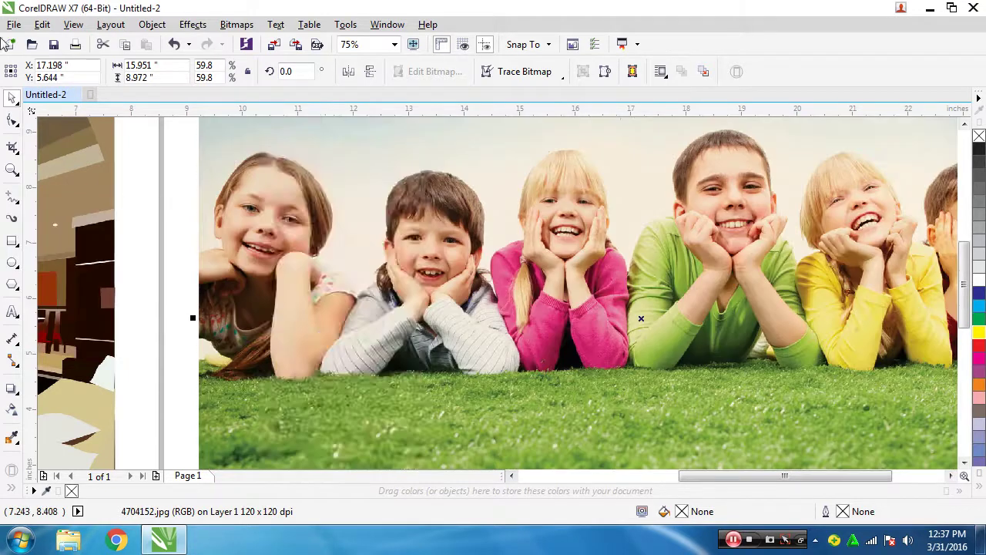
Try a Pen & Ink art stroke effect on the children's picture with crosshatch style and density 90, and discard it
{"action": "left_click", "coordinate": [235, 25]}
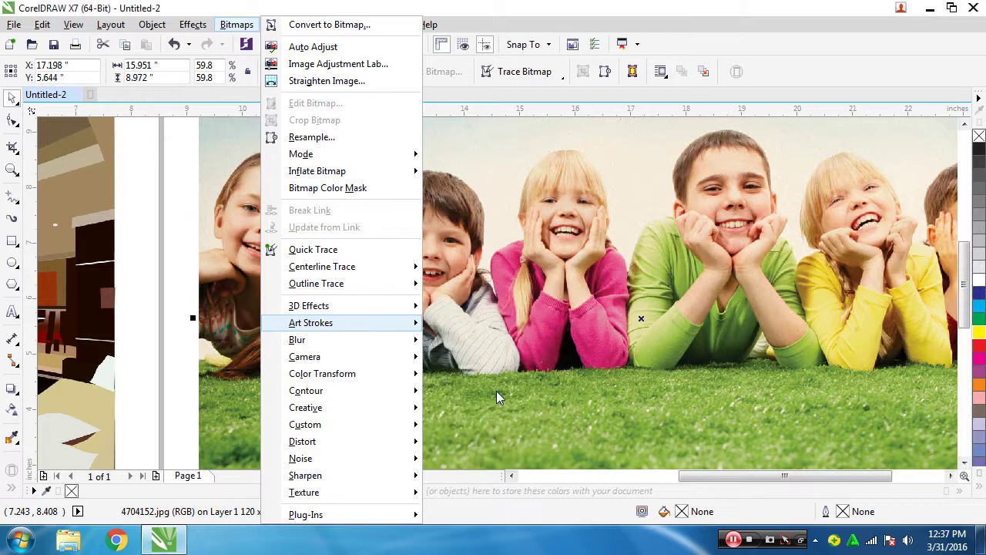
{"action": "mouse_move", "coordinate": [377, 326]}
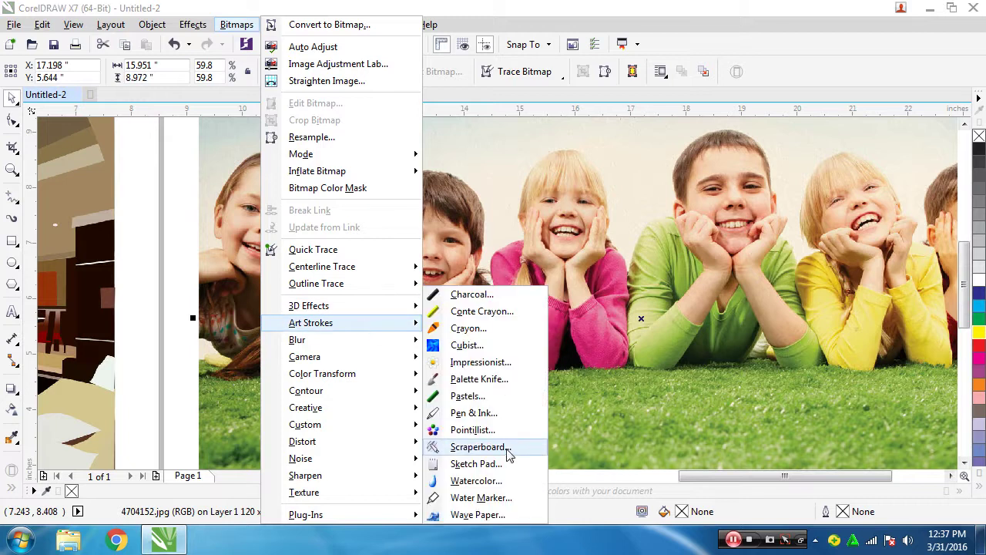
{"action": "left_click", "coordinate": [503, 414]}
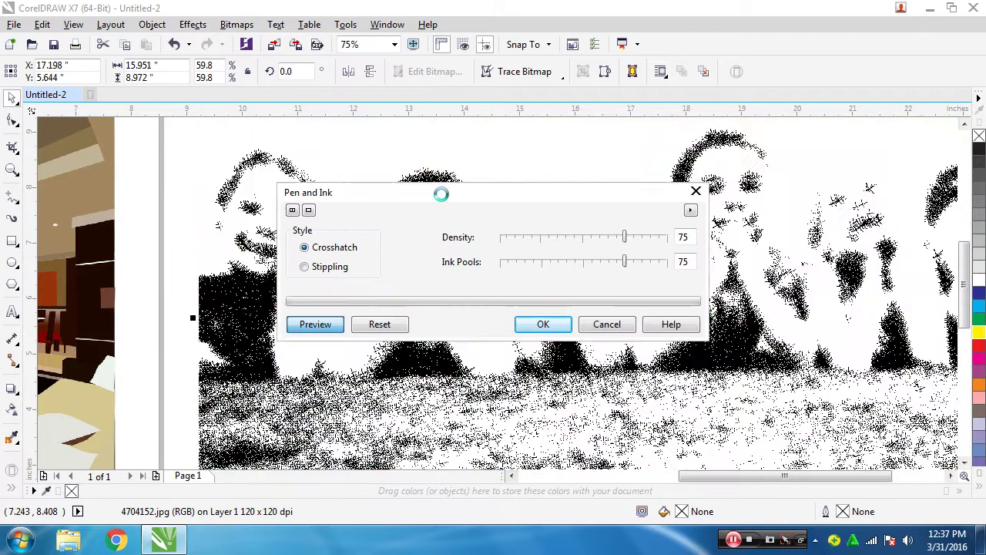
{"action": "mouse_move", "coordinate": [441, 194]}
{"action": "left_mouse_down"}
{"action": "mouse_move", "coordinate": [141, 163]}
{"action": "mouse_move", "coordinate": [187, 164]}
{"action": "left_mouse_up"}
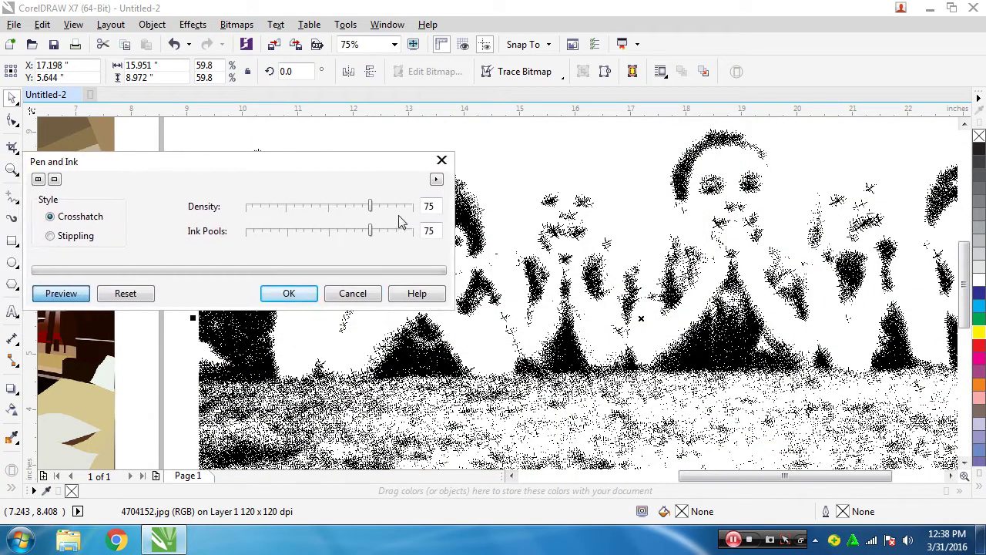
{"action": "left_click", "coordinate": [398, 206]}
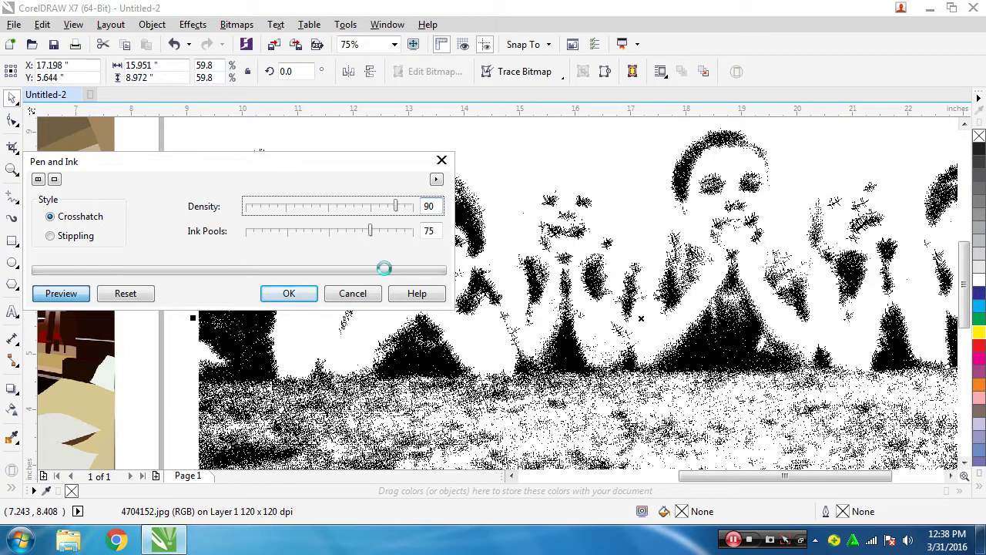
{"action": "left_click", "coordinate": [368, 292]}
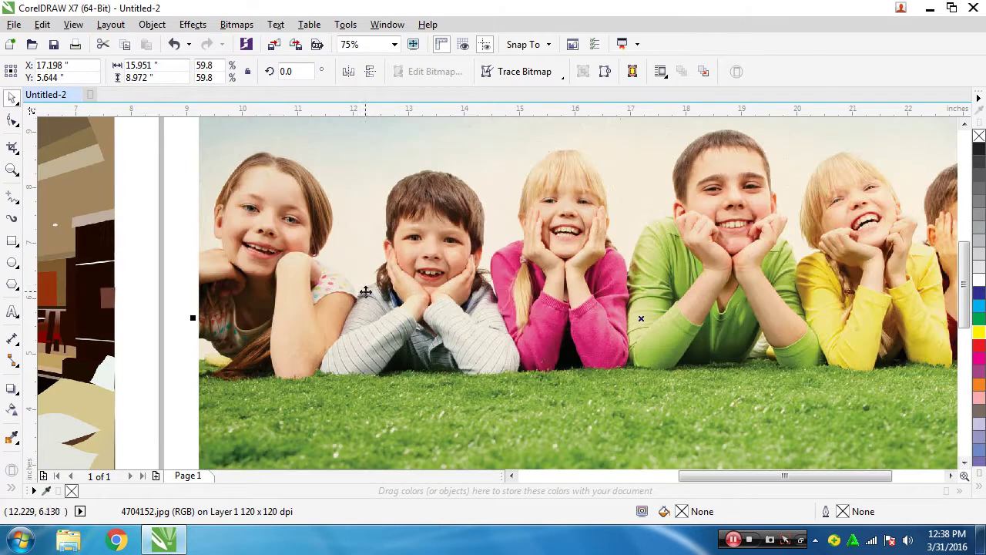
Try a Watercolor art stroke effect on the children's picture with its preset settings and discard it
{"action": "left_click", "coordinate": [236, 24]}
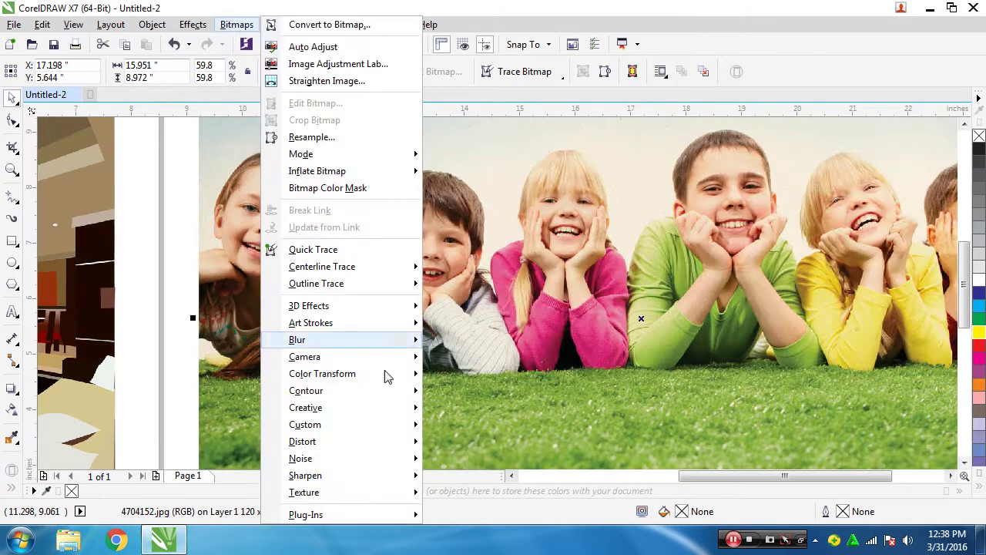
{"action": "mouse_move", "coordinate": [375, 326]}
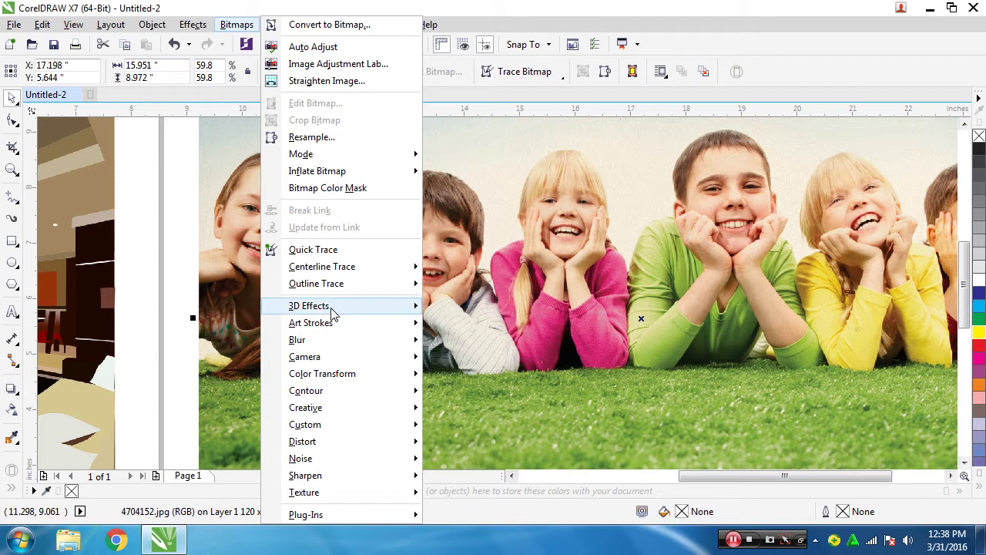
{"action": "mouse_move", "coordinate": [334, 324]}
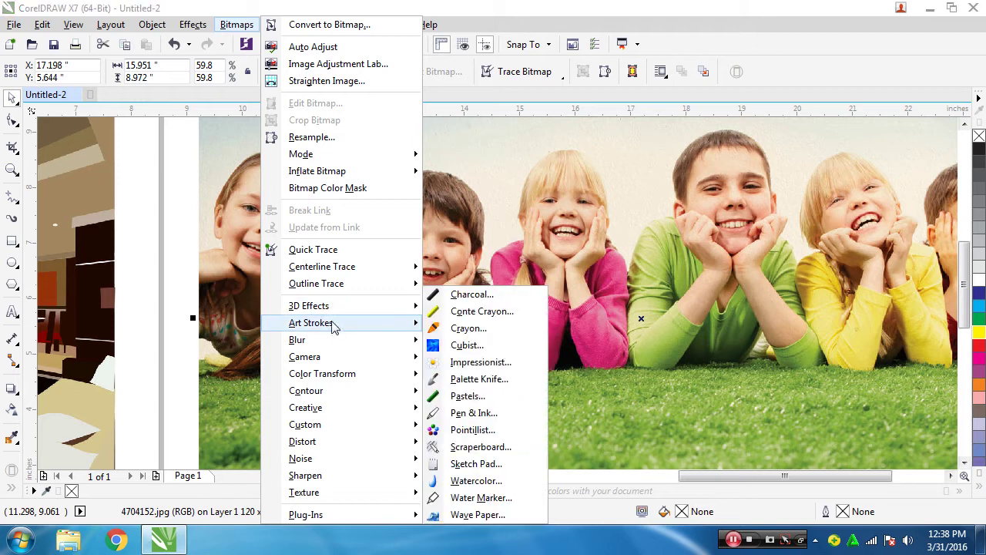
{"action": "left_click", "coordinate": [476, 481]}
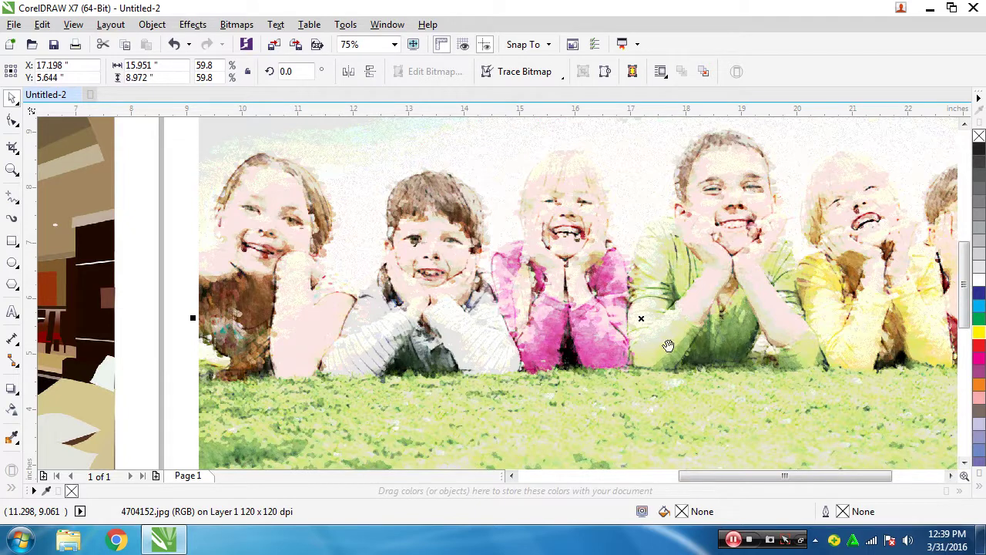
{"action": "key", "text": "ctrl+r"}
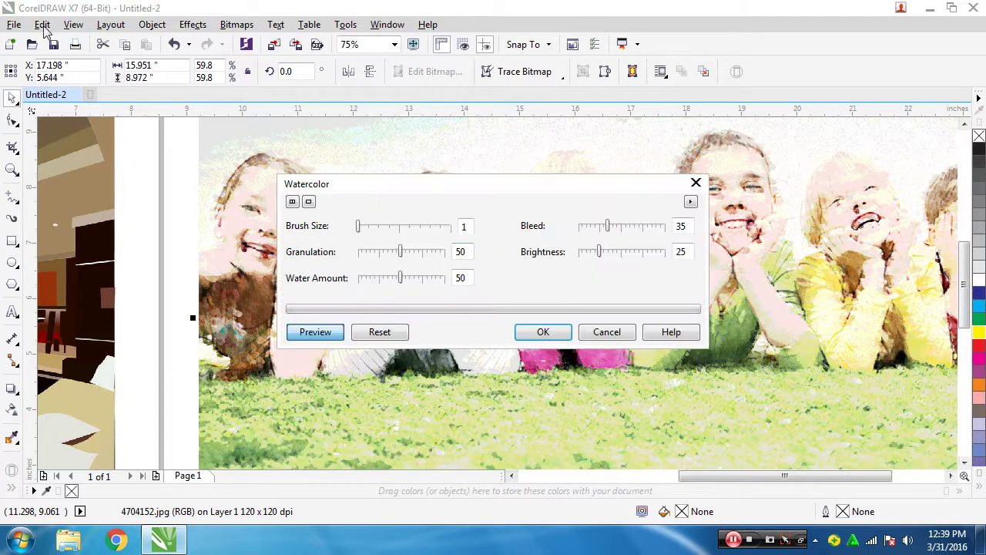
{"action": "left_click", "coordinate": [621, 336]}
Try a Zoom blur on the children's picture with an amount of 22 and discard it
{"action": "left_click", "coordinate": [236, 24]}
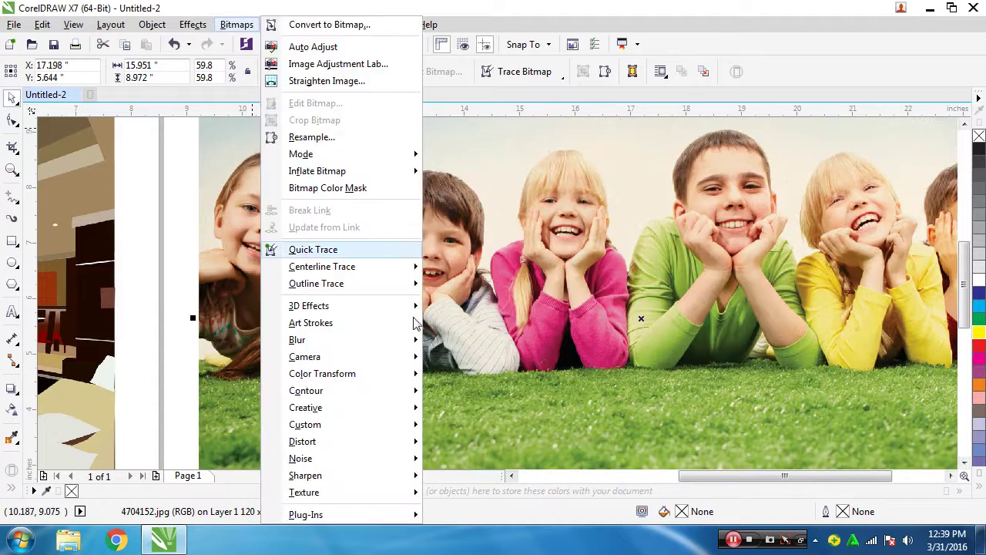
{"action": "mouse_move", "coordinate": [389, 341]}
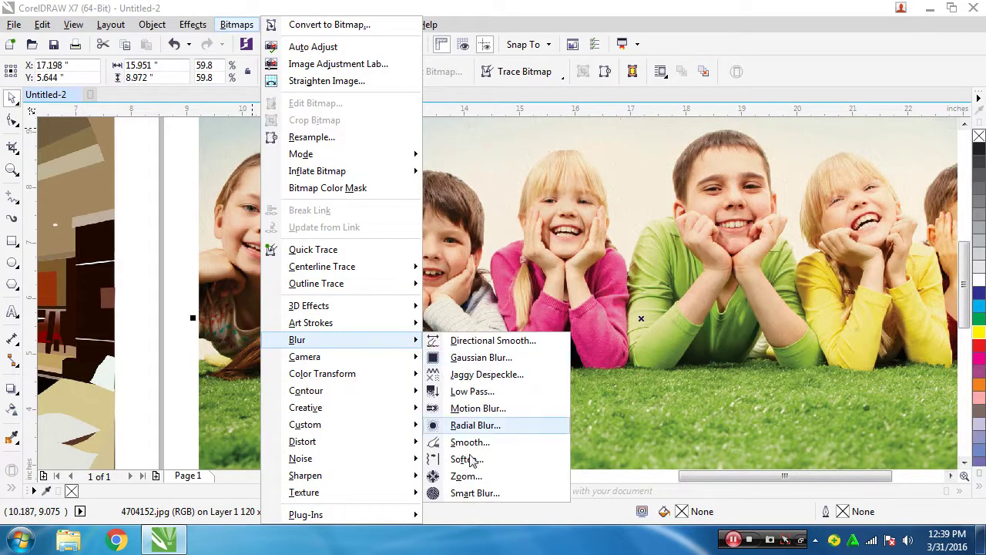
{"action": "left_click", "coordinate": [466, 481]}
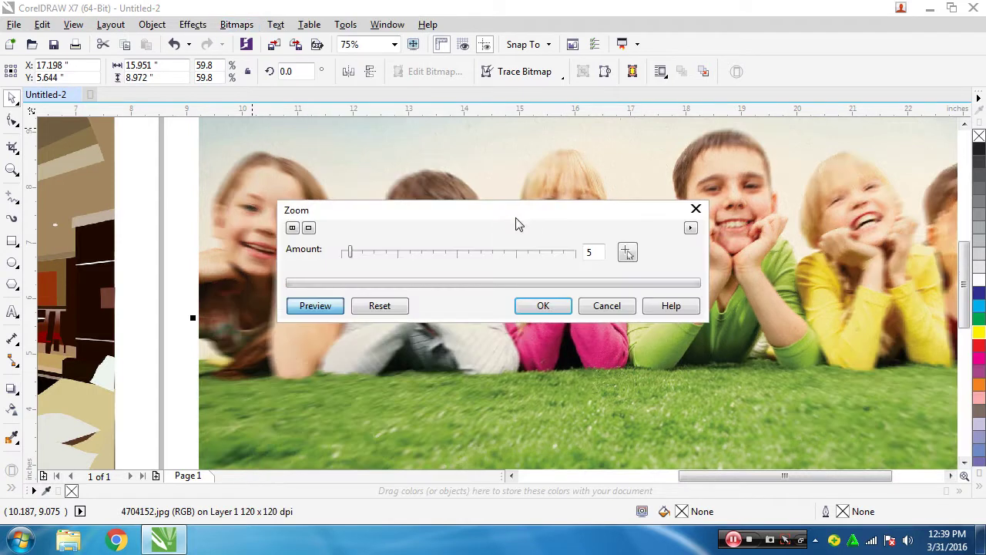
{"action": "left_click_drag", "start_coordinate": [517, 218], "coordinate": [278, 198]}
{"action": "left_click", "coordinate": [155, 235]}
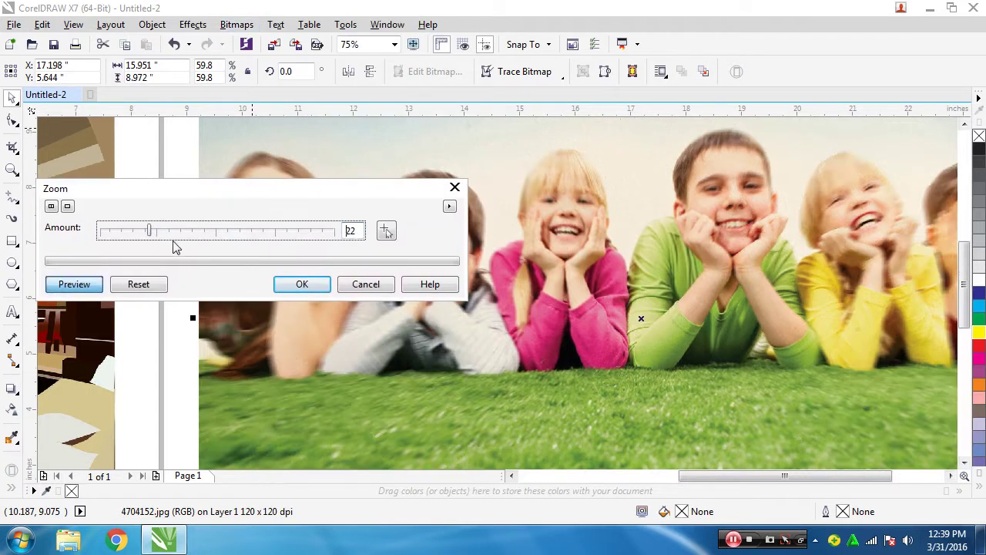
{"action": "left_click_drag", "start_coordinate": [231, 196], "coordinate": [145, 293]}
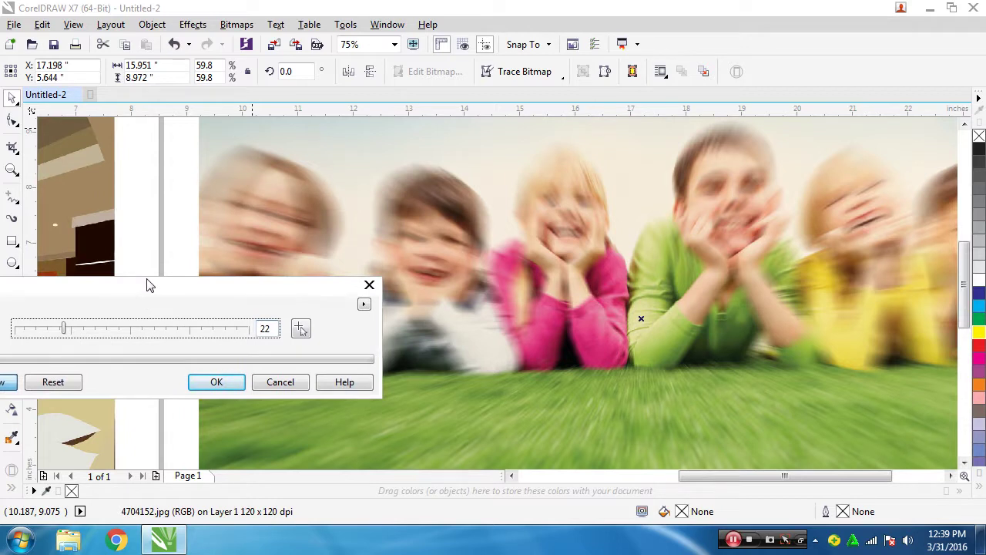
{"action": "left_click", "coordinate": [270, 385]}
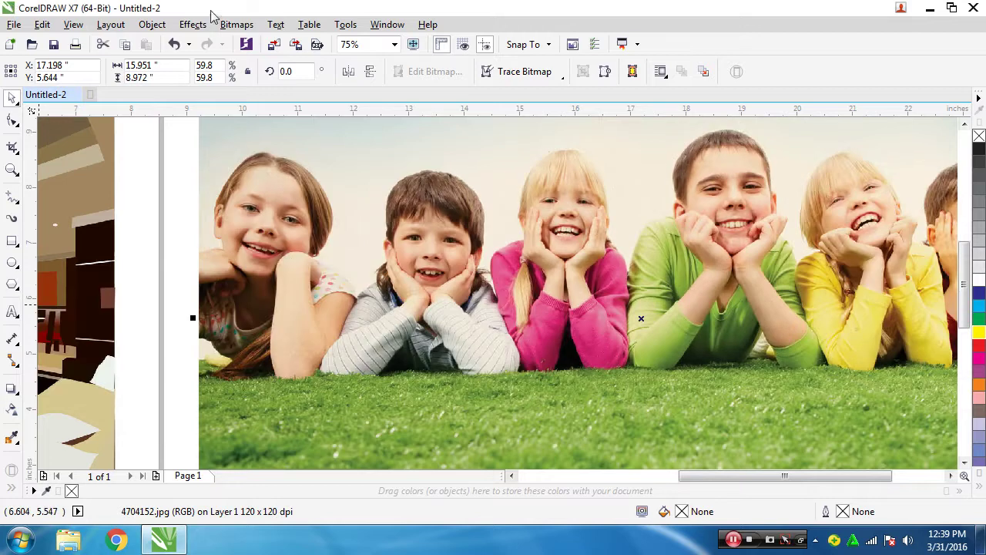
Try a Radial Blur on the children's picture with an amount of 25 and discard it
{"action": "left_click", "coordinate": [237, 24]}
{"action": "mouse_move", "coordinate": [375, 366]}
{"action": "mouse_move", "coordinate": [377, 344]}
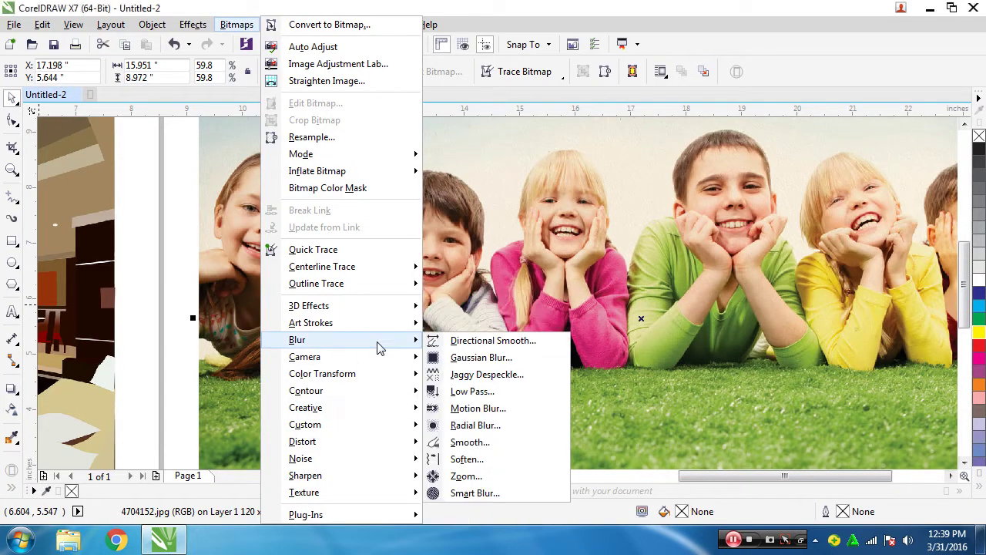
{"action": "left_click", "coordinate": [478, 428]}
{"action": "left_click_drag", "start_coordinate": [480, 215], "coordinate": [243, 308]}
{"action": "left_click", "coordinate": [172, 347]}
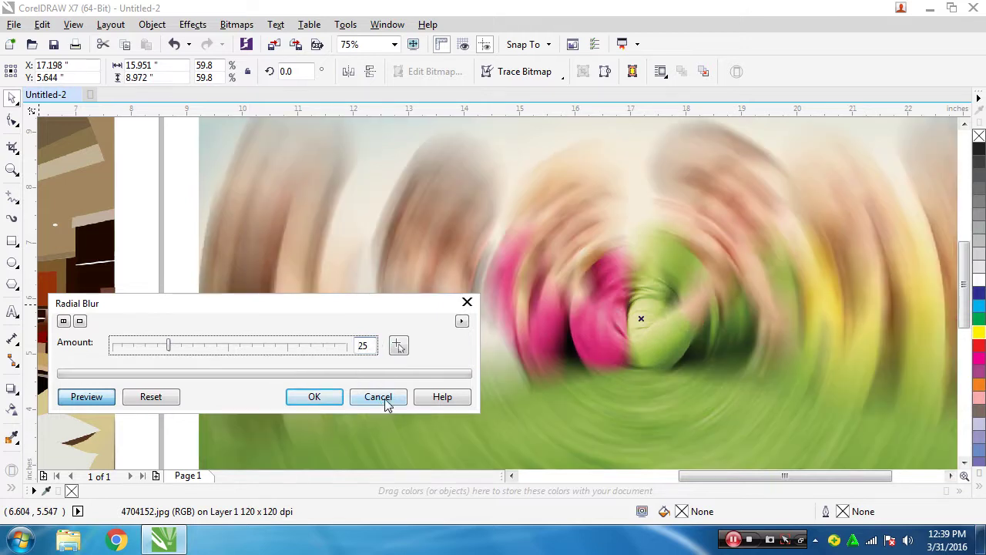
{"action": "left_click", "coordinate": [379, 396]}
Try the Sepia Toning camera effect on the children's picture with ageing amounts of 30 and 71, and discard it
{"action": "left_click", "coordinate": [235, 25]}
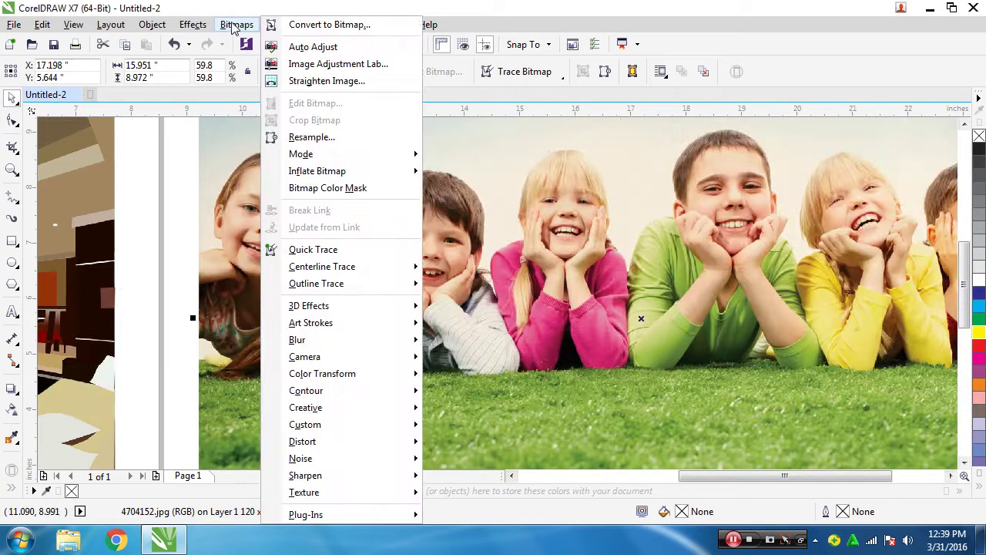
{"action": "mouse_move", "coordinate": [362, 358]}
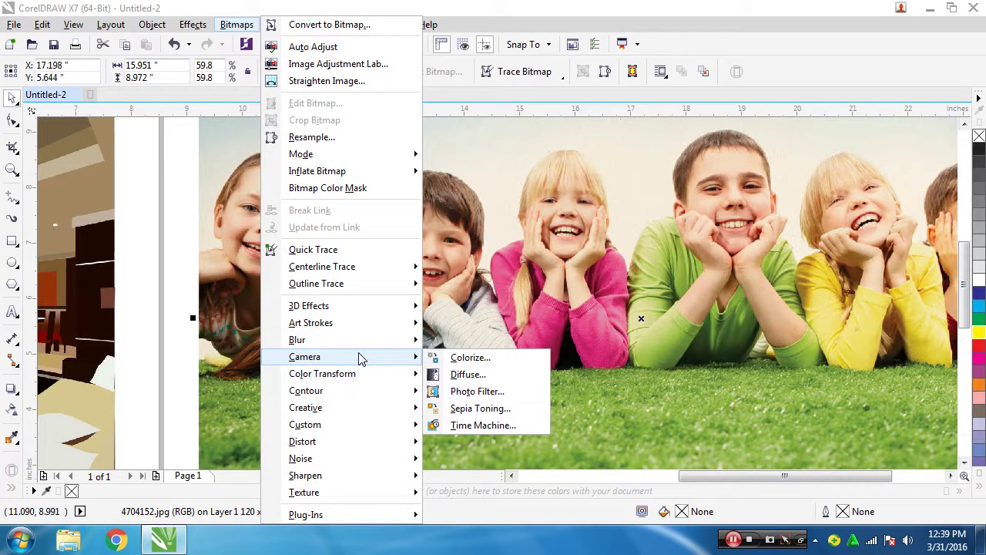
{"action": "left_click", "coordinate": [479, 408]}
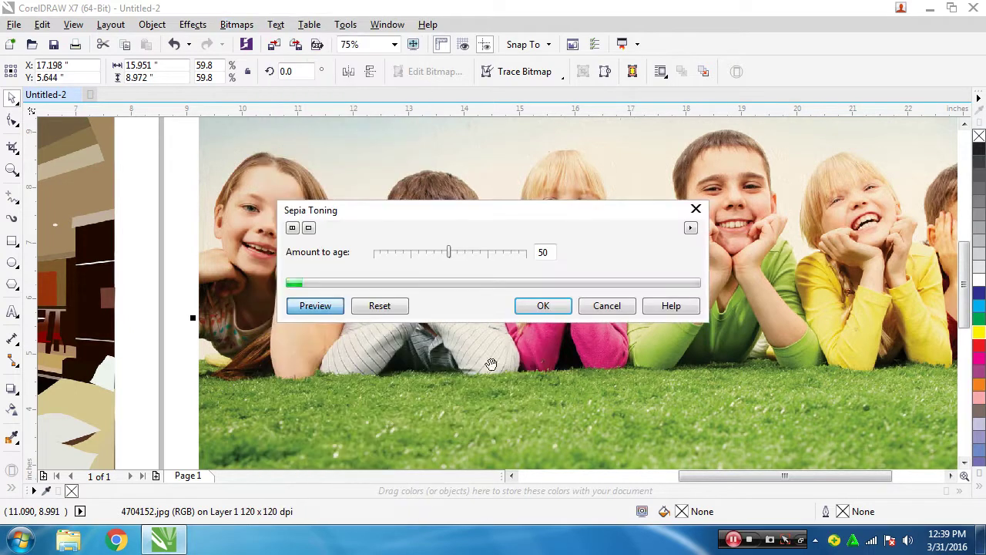
{"action": "left_click_drag", "start_coordinate": [476, 216], "coordinate": [135, 286]}
{"action": "left_click", "coordinate": [84, 322]}
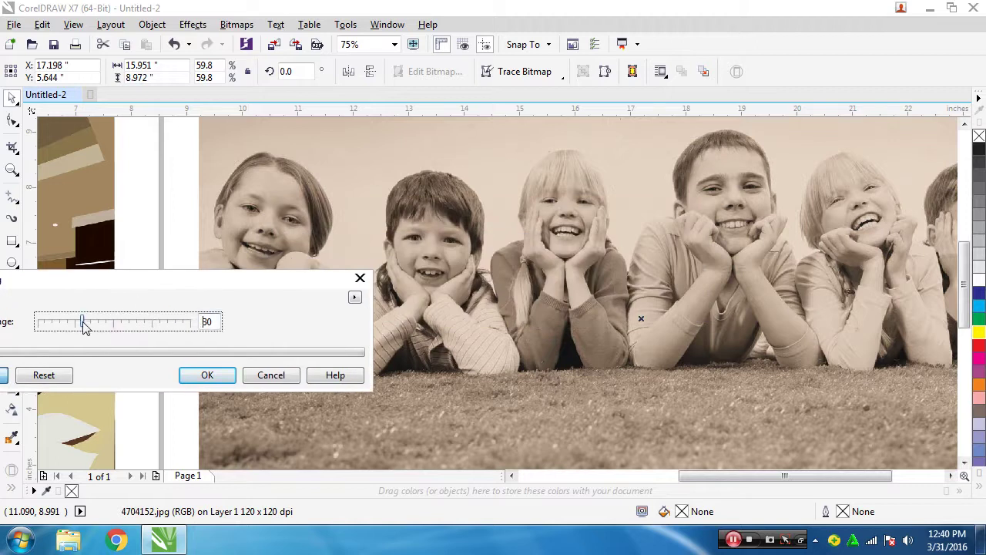
{"action": "left_click", "coordinate": [147, 324]}
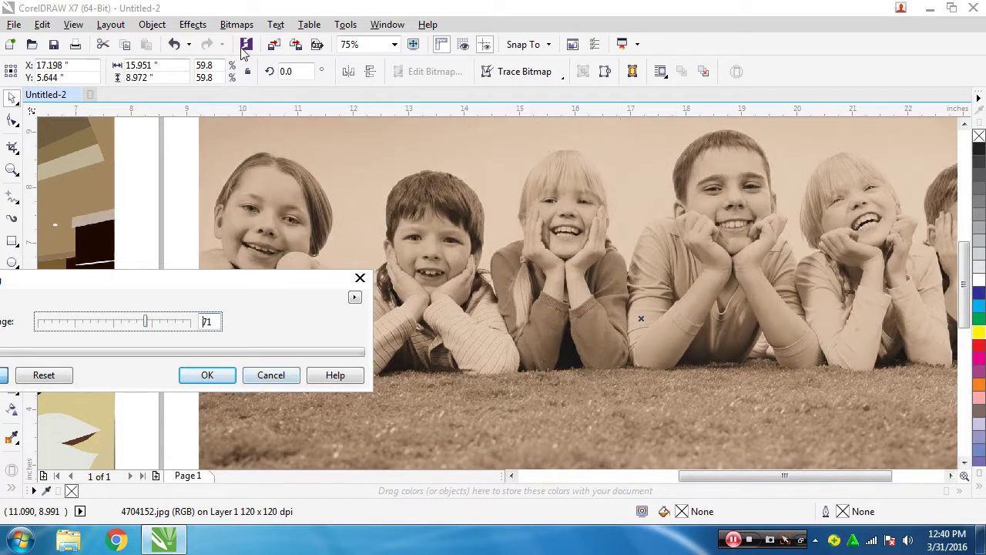
{"action": "left_click", "coordinate": [272, 374]}
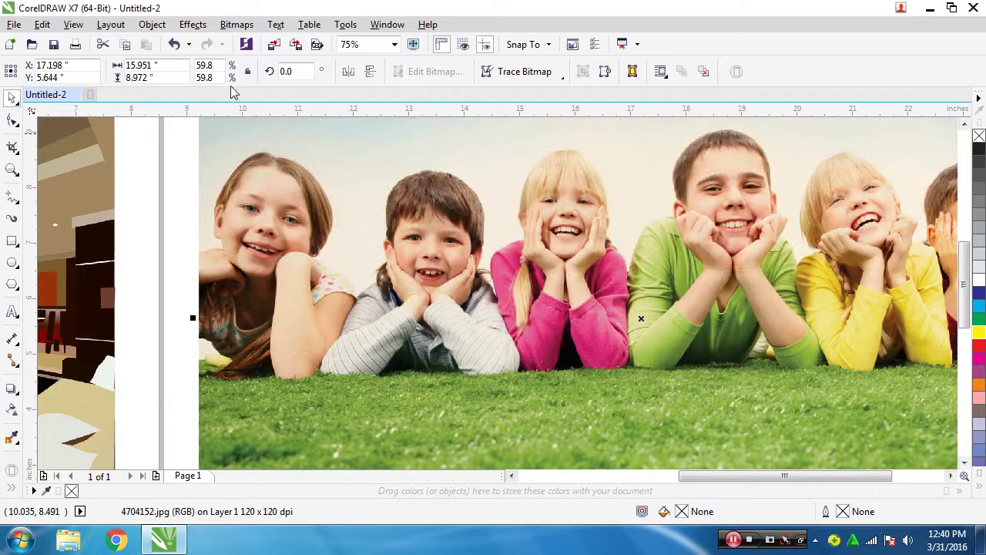
Try the Time Machine camera effect on the children's picture, previewing the Cross Process, Early Color and box camera styles
{"action": "left_click", "coordinate": [235, 25]}
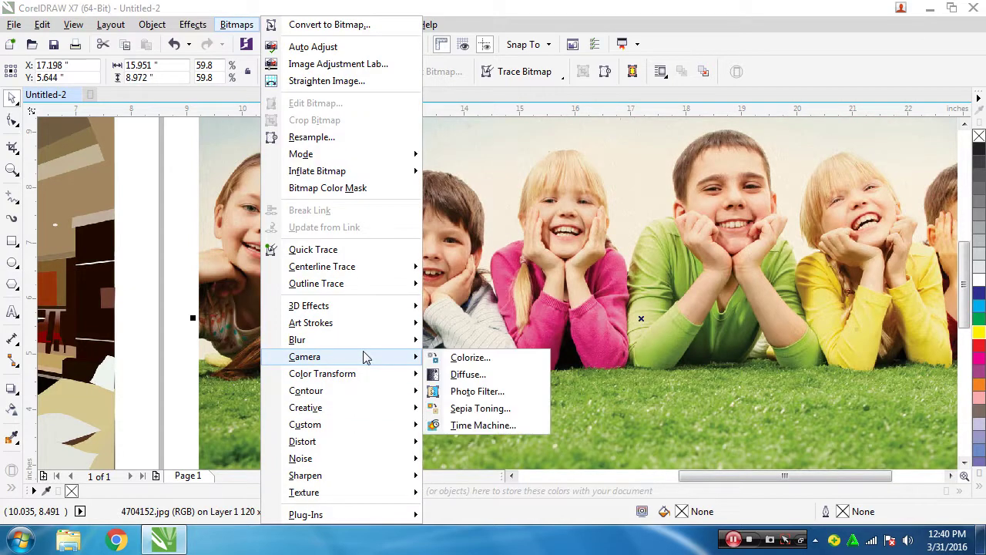
{"action": "left_click", "coordinate": [494, 424]}
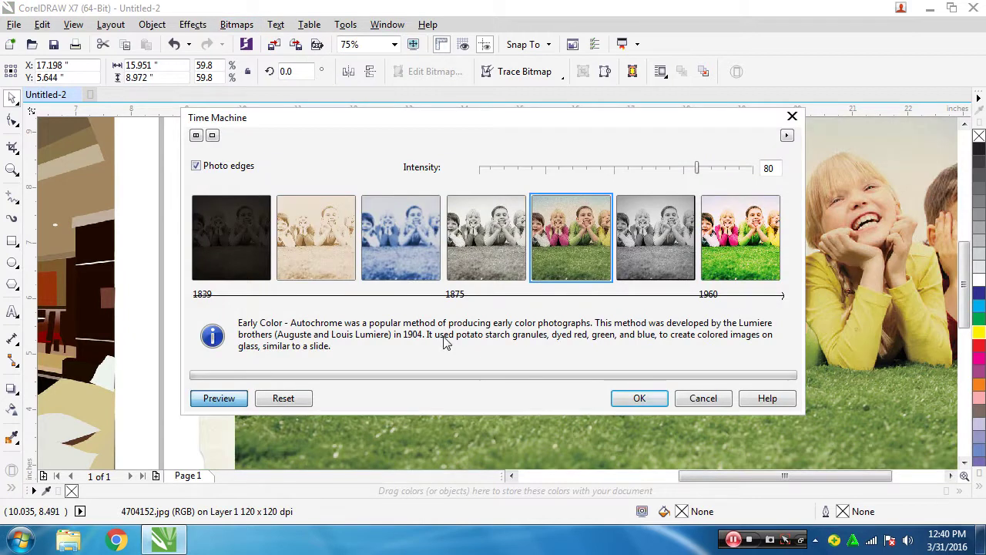
{"action": "left_click_drag", "start_coordinate": [526, 120], "coordinate": [250, 164]}
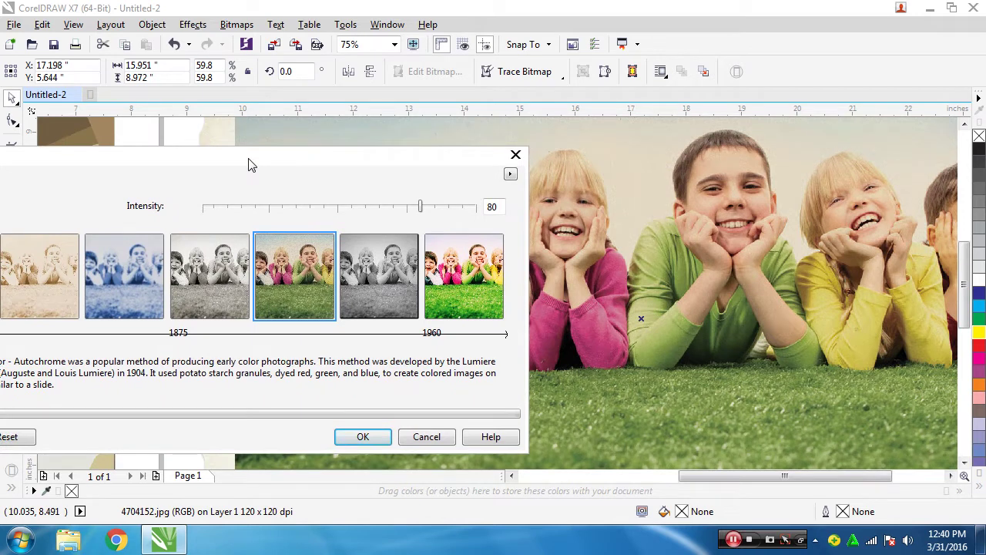
{"action": "left_click_drag", "start_coordinate": [248, 163], "coordinate": [436, 172]}
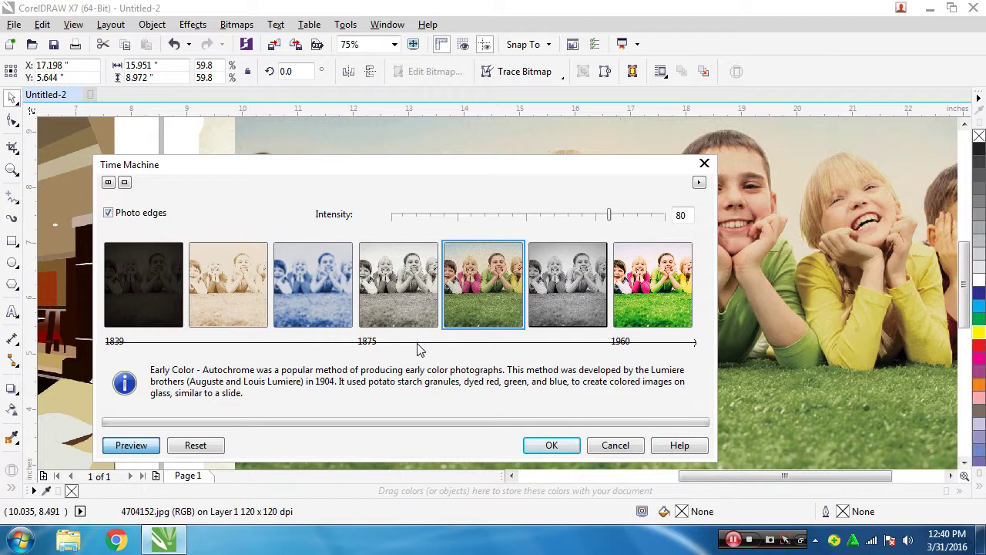
{"action": "left_click_drag", "start_coordinate": [544, 170], "coordinate": [501, 305]}
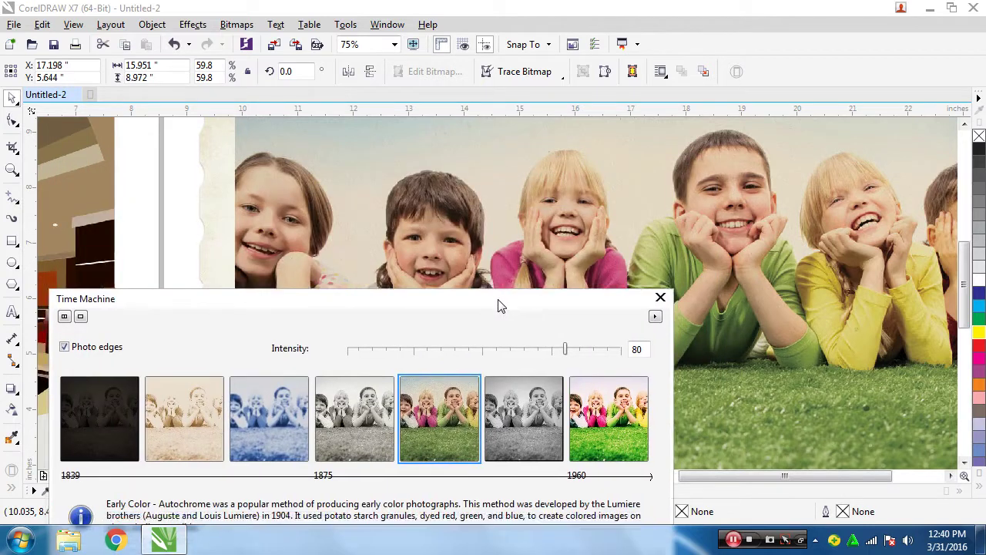
{"action": "left_click", "coordinate": [627, 427]}
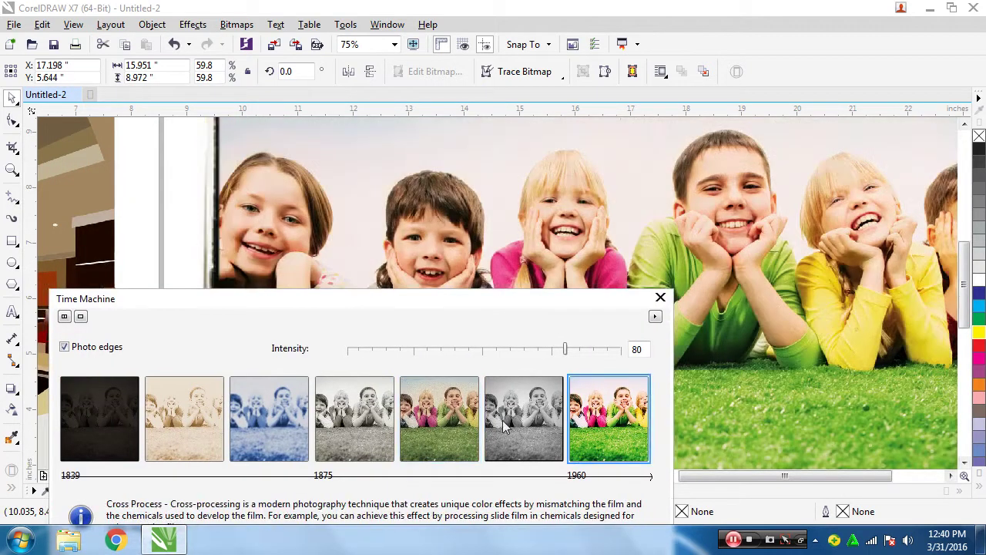
{"action": "left_click", "coordinate": [523, 422]}
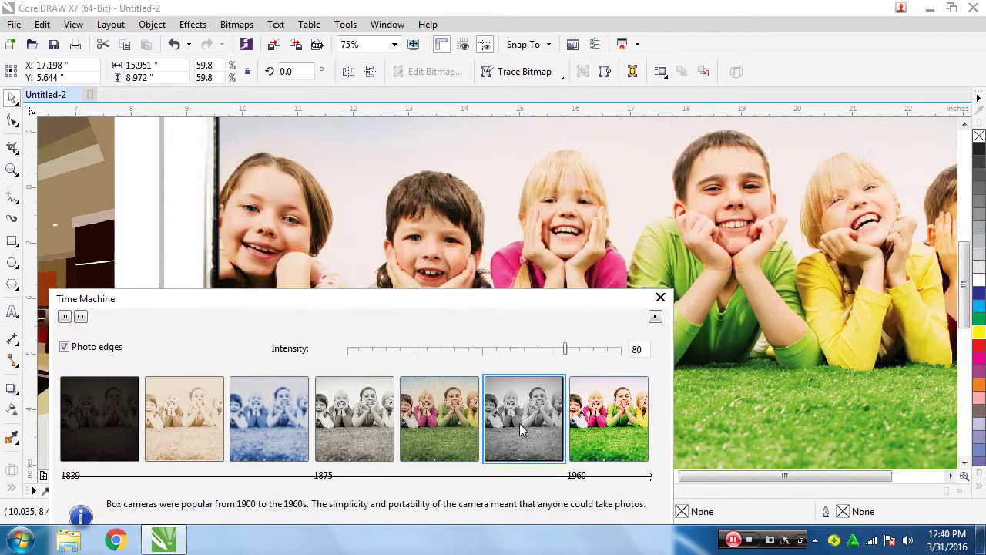
{"action": "left_click", "coordinate": [453, 425]}
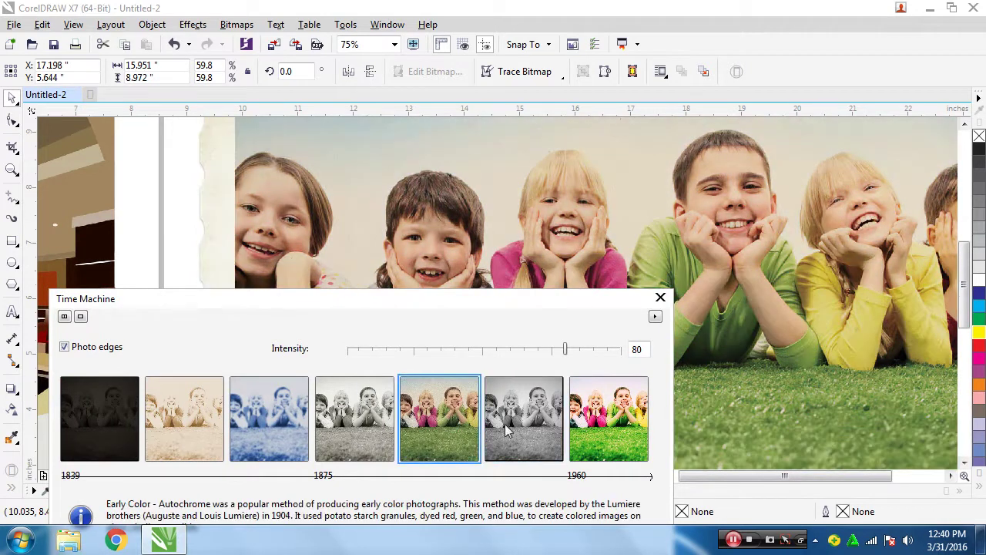
{"action": "left_click", "coordinate": [501, 435]}
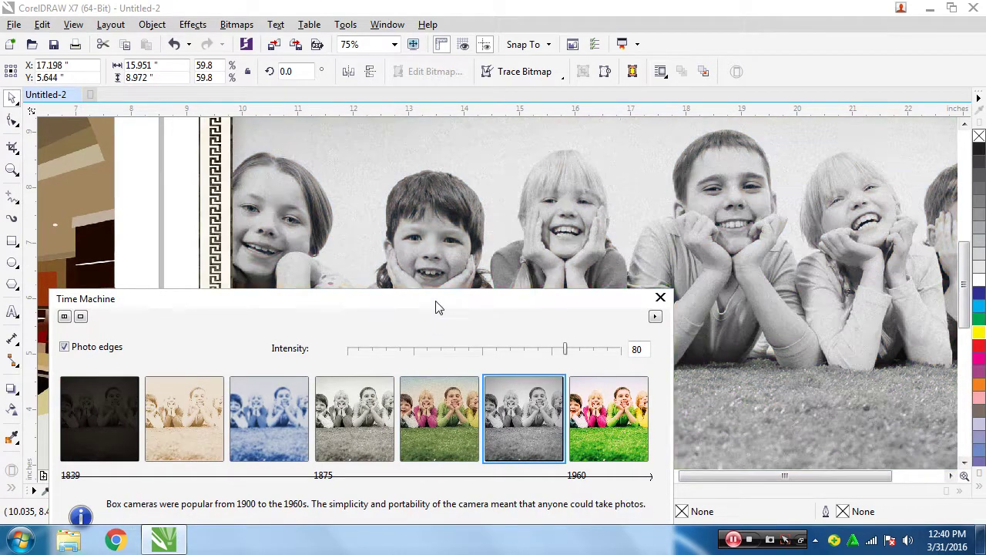
Preview the Early Color, Platinum, Cyanotype and Albumen styles of the Time Machine effect, and discard the effect
{"action": "left_click_drag", "start_coordinate": [436, 304], "coordinate": [550, 272]}
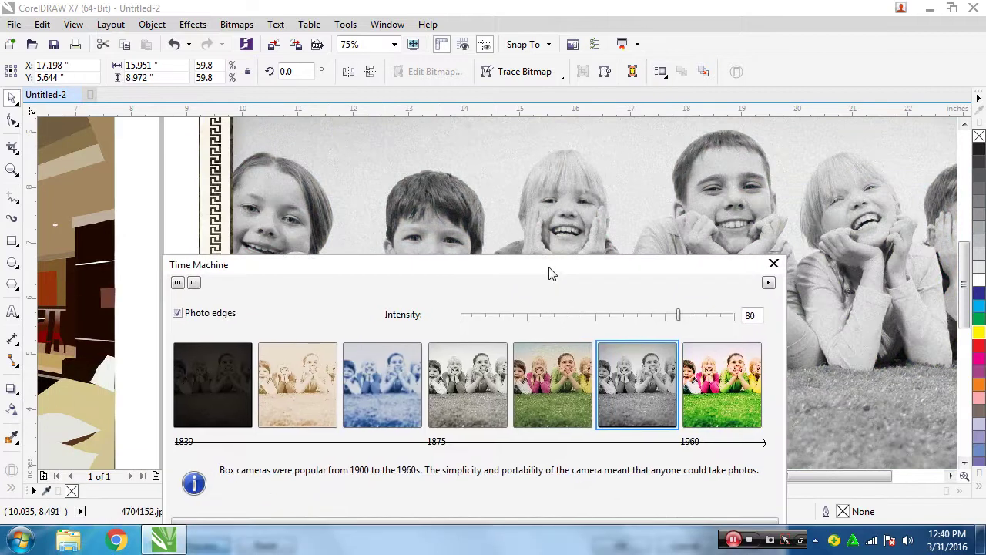
{"action": "left_click", "coordinate": [520, 399]}
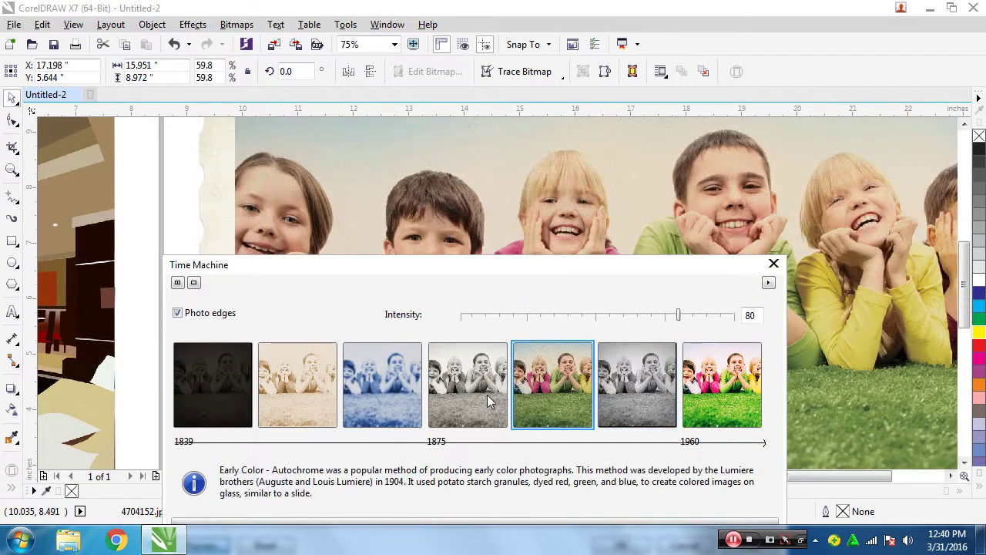
{"action": "left_click", "coordinate": [487, 394]}
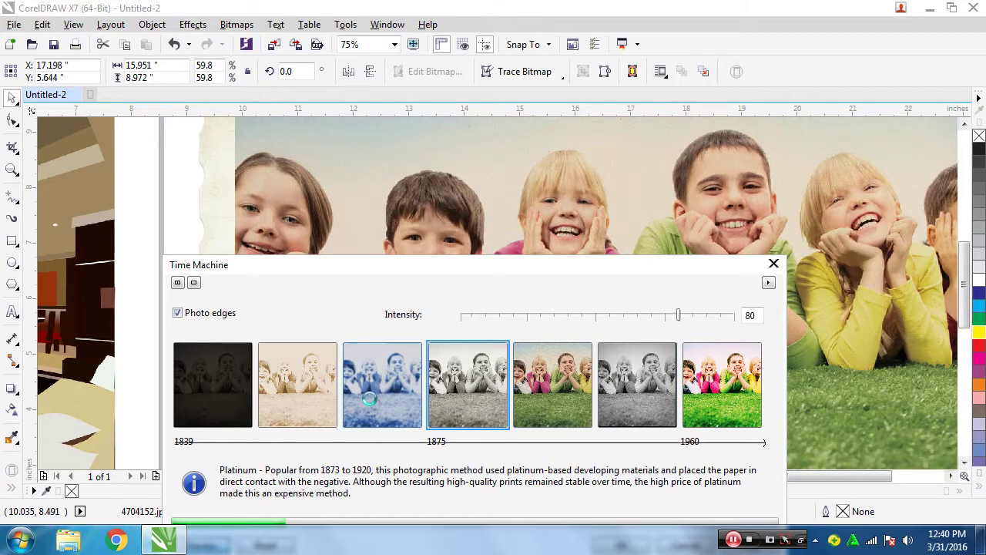
{"action": "left_click_drag", "start_coordinate": [281, 269], "coordinate": [508, 212]}
{"action": "left_click", "coordinate": [614, 347]}
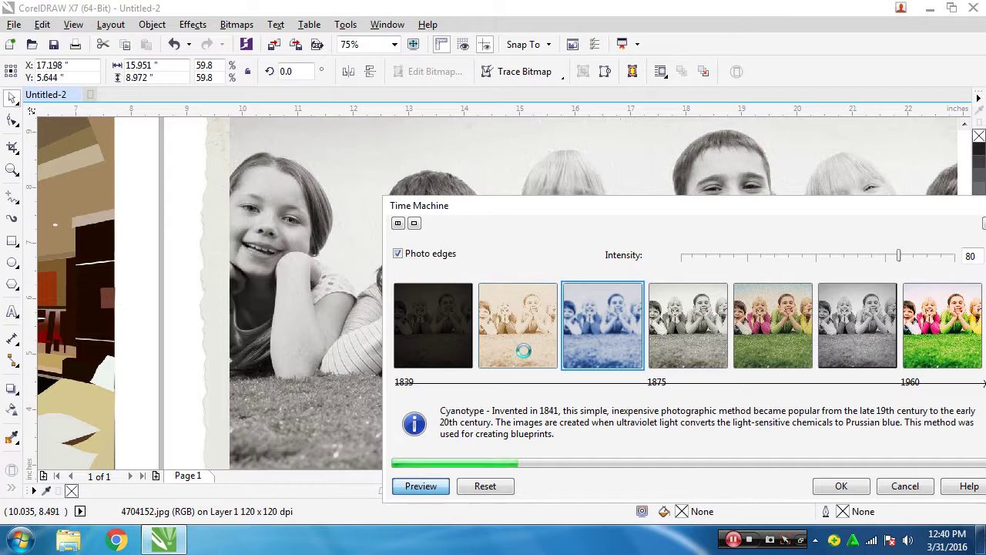
{"action": "left_click", "coordinate": [523, 350]}
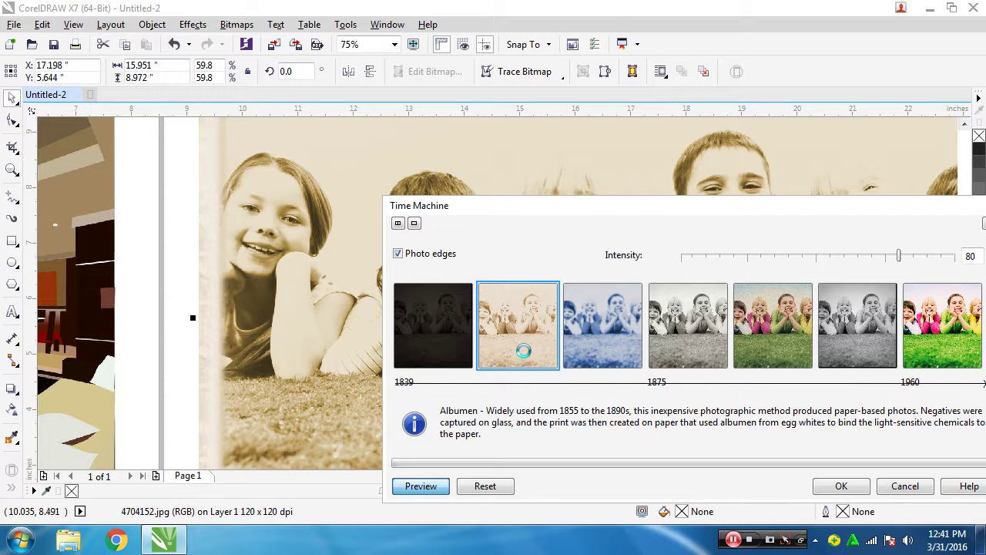
{"action": "left_click", "coordinate": [905, 485]}
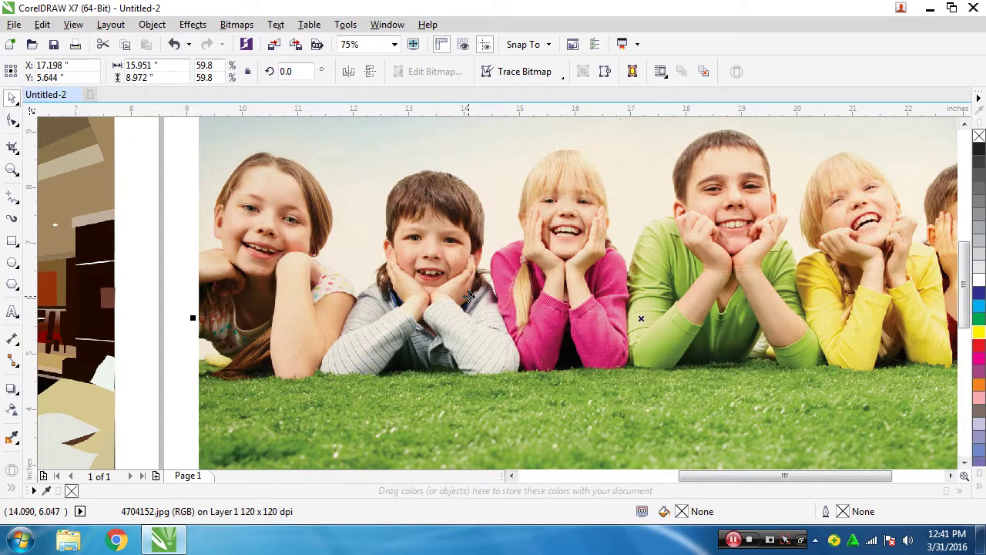
Try the Halftone color transform on the children's picture with a cyan angle of 44 and a max dot radius of 10
{"action": "left_click", "coordinate": [236, 24]}
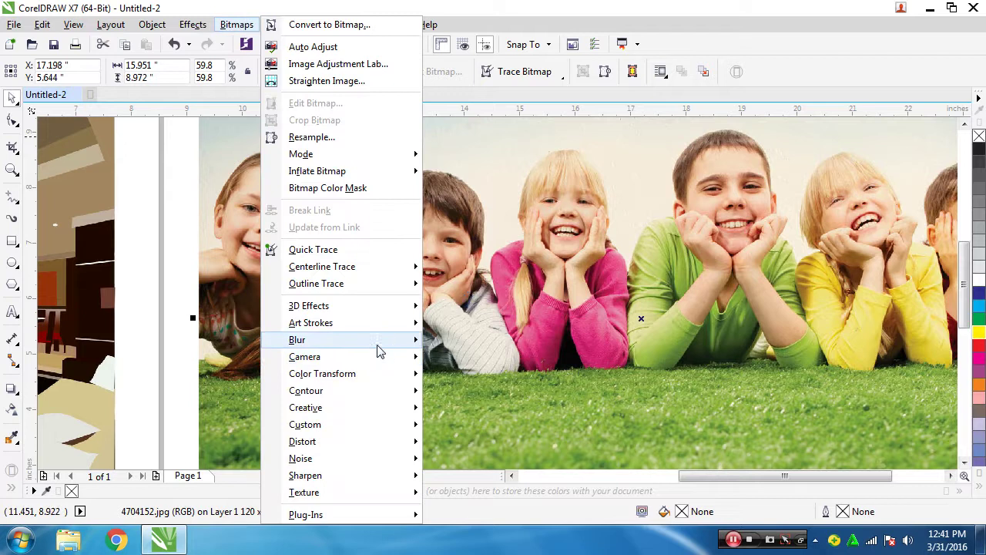
{"action": "mouse_move", "coordinate": [373, 365]}
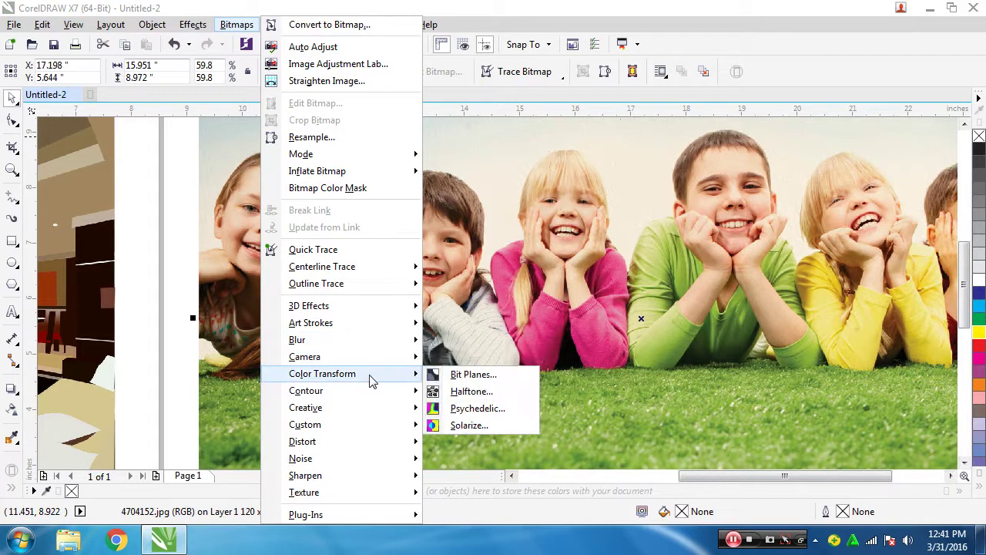
{"action": "left_click", "coordinate": [470, 392]}
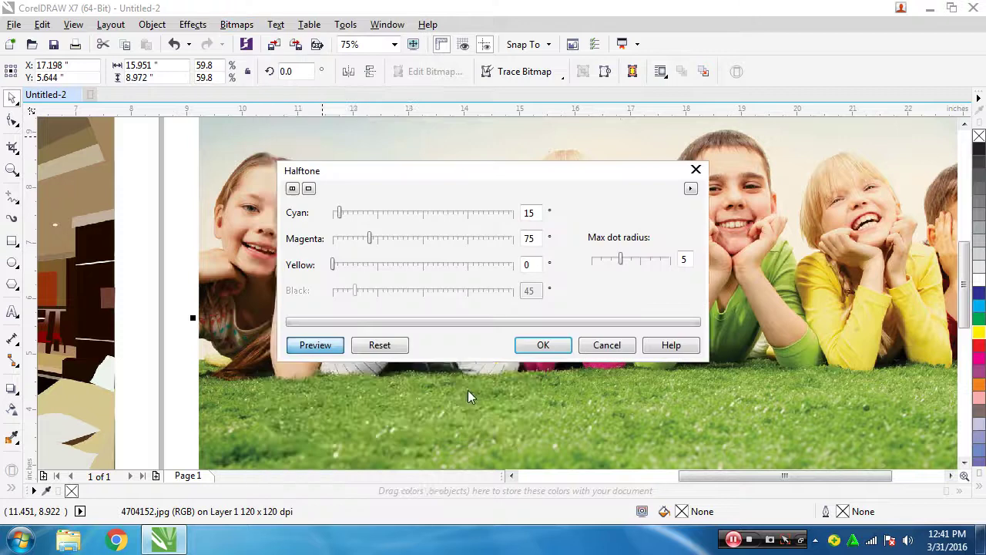
{"action": "left_click_drag", "start_coordinate": [480, 169], "coordinate": [229, 184]}
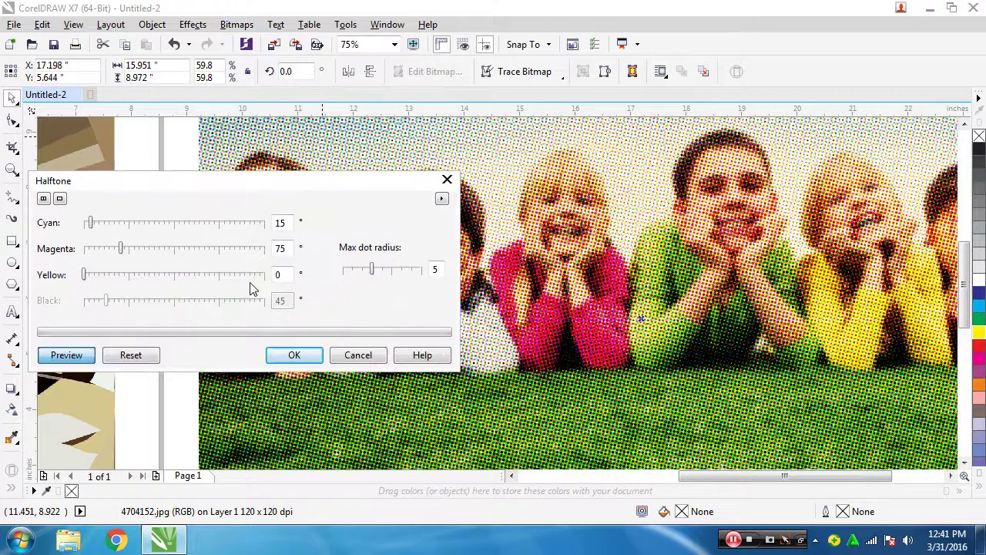
{"action": "left_click", "coordinate": [108, 225]}
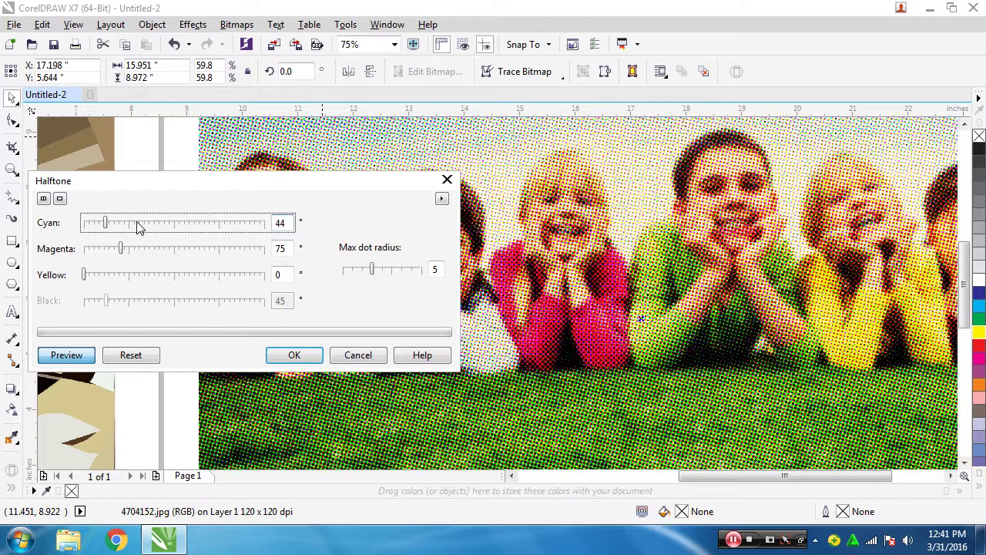
{"action": "left_click", "coordinate": [389, 271]}
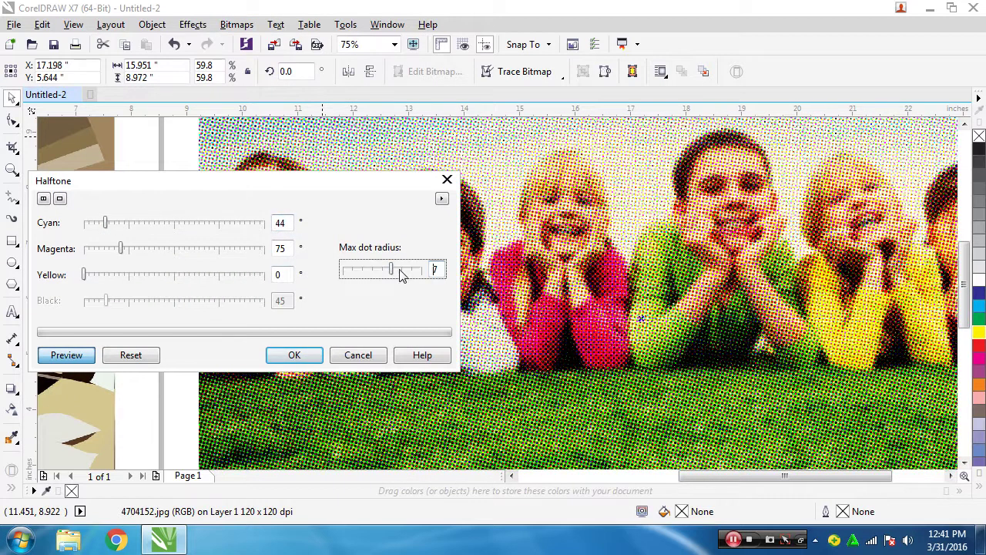
{"action": "left_click_drag", "start_coordinate": [405, 275], "coordinate": [413, 271]}
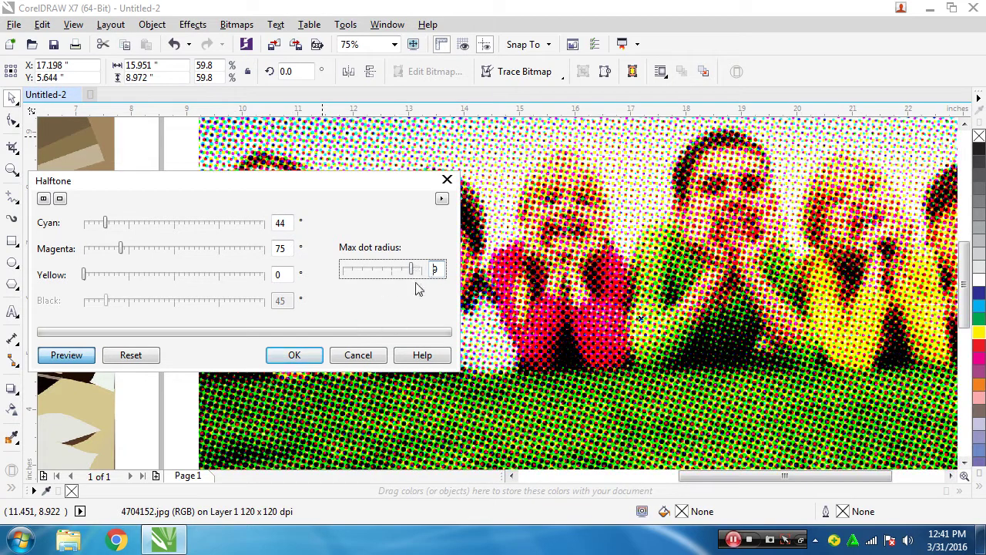
{"action": "left_click_drag", "start_coordinate": [412, 270], "coordinate": [422, 271]}
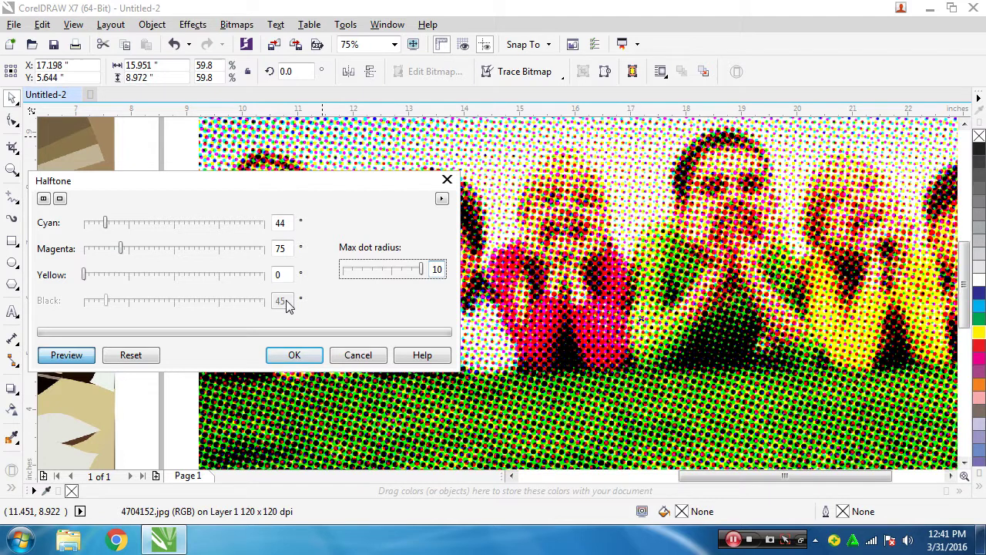
Set the halftone's magenta angle to 247 and its yellow angle to 52, and discard the effect
{"action": "left_click", "coordinate": [98, 247]}
{"action": "left_click_drag", "start_coordinate": [98, 247], "coordinate": [208, 246]}
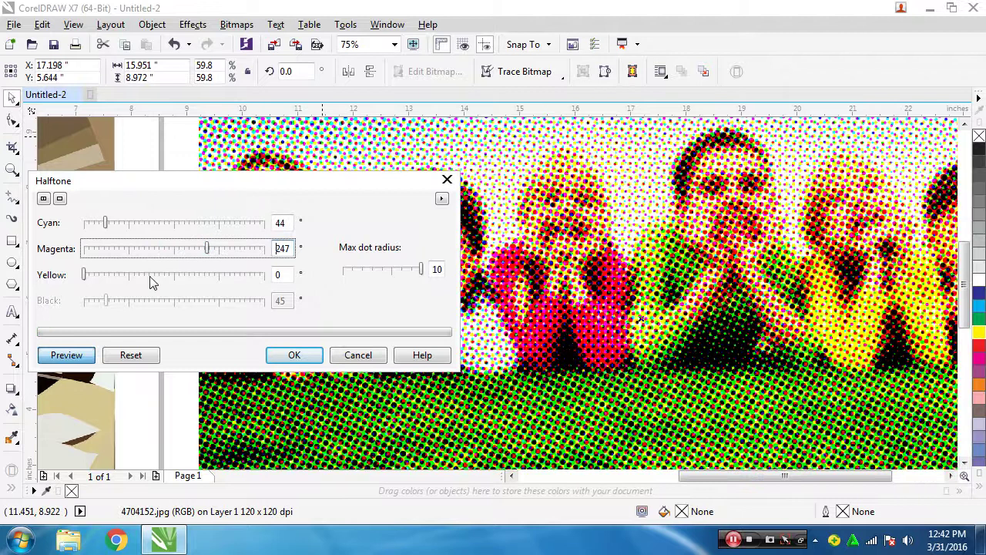
{"action": "left_click", "coordinate": [110, 275]}
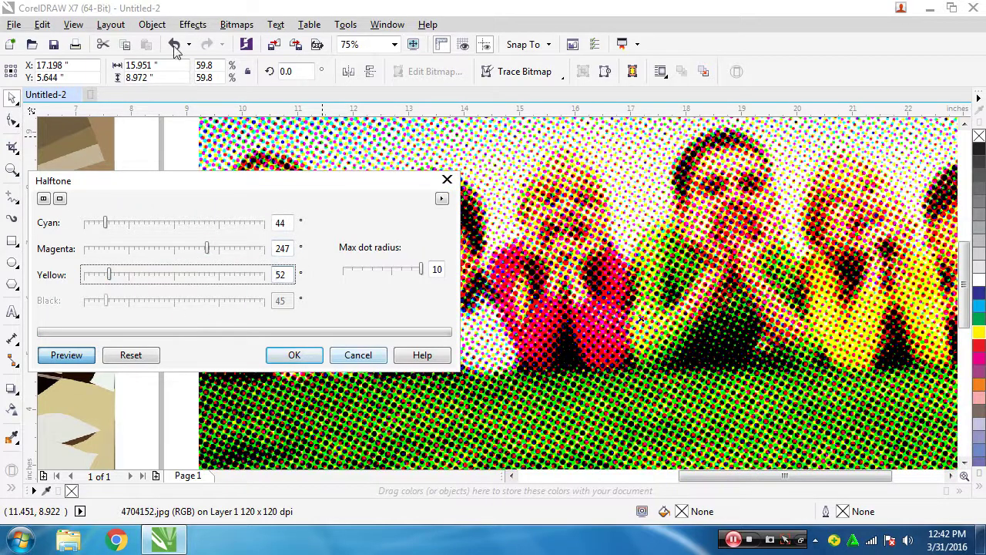
{"action": "left_click", "coordinate": [342, 358]}
Try the Edge Detect contour effect on the children's picture with a white background and a sensitivity of 4
{"action": "left_click", "coordinate": [230, 28]}
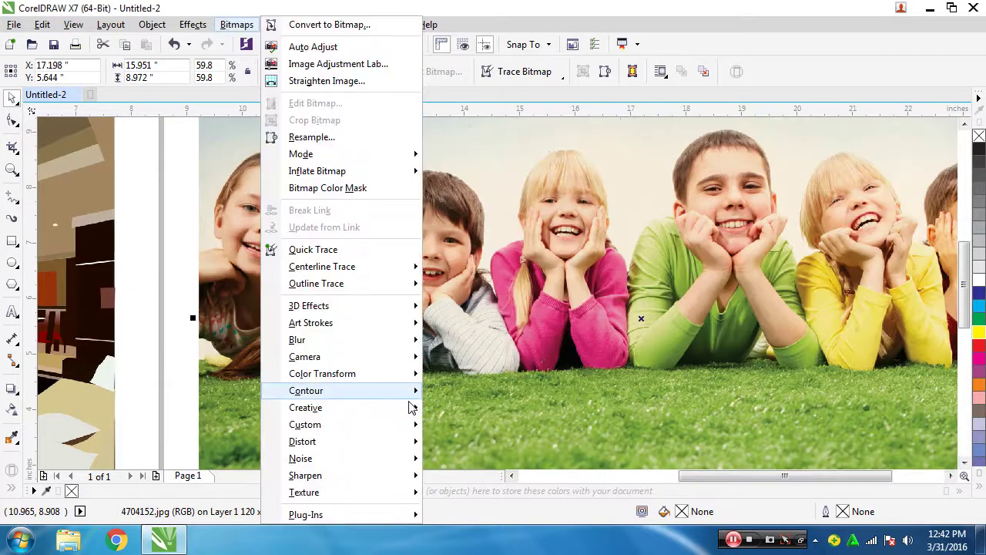
{"action": "mouse_move", "coordinate": [387, 396]}
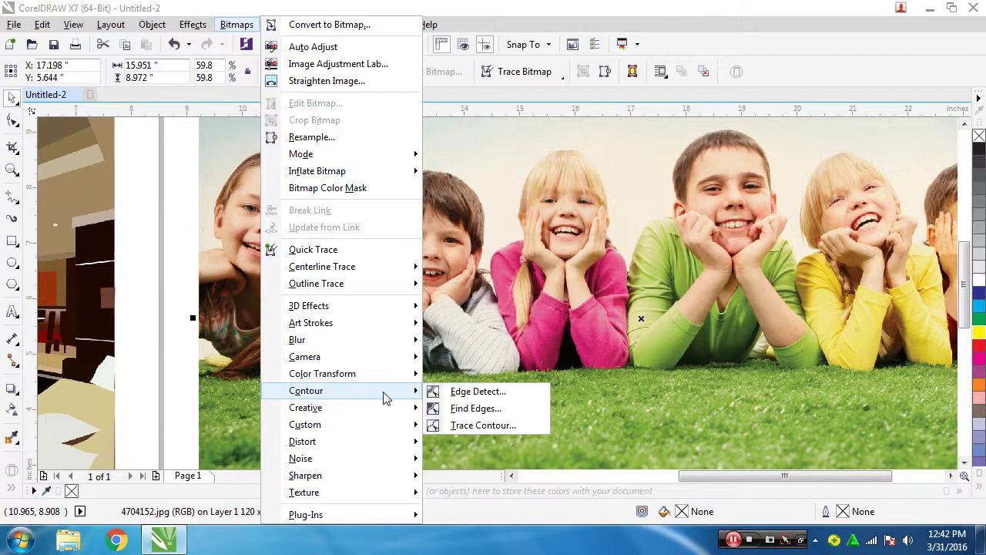
{"action": "left_click", "coordinate": [489, 396]}
{"action": "left_click_drag", "start_coordinate": [495, 215], "coordinate": [434, 335]}
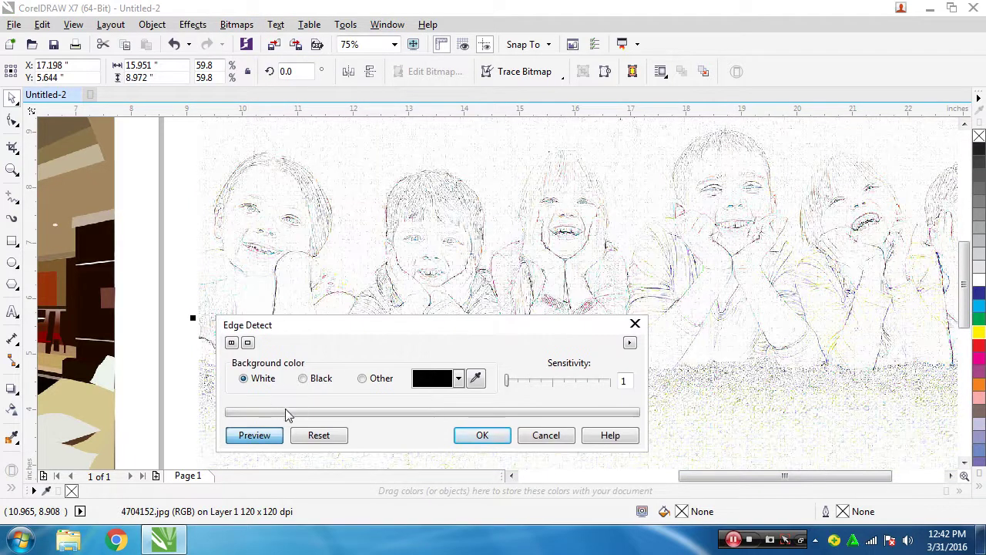
{"action": "left_click", "coordinate": [528, 382]}
{"action": "left_click", "coordinate": [560, 386]}
{"action": "mouse_move", "coordinate": [553, 383]}
{"action": "left_mouse_down"}
{"action": "mouse_move", "coordinate": [528, 383]}
{"action": "mouse_move", "coordinate": [547, 383]}
{"action": "left_mouse_up"}
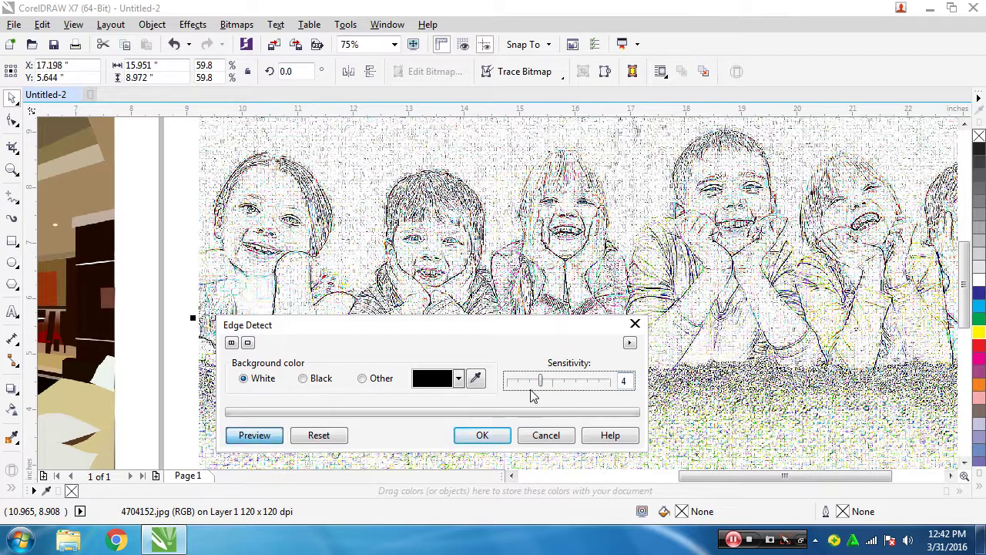
Preview the edge detection with the Other background color in black, return to White, and discard the effect
{"action": "left_click", "coordinate": [368, 382]}
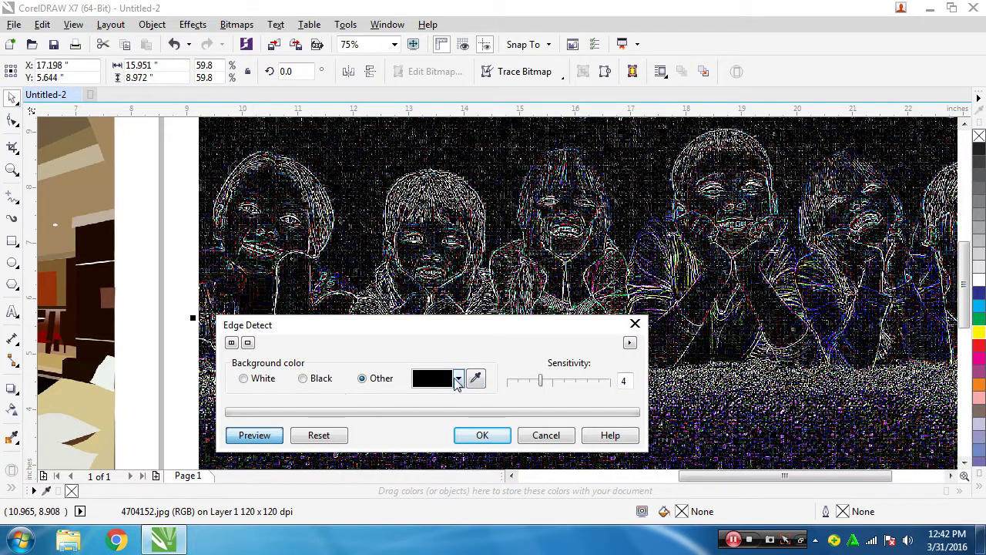
{"action": "left_click", "coordinate": [263, 381]}
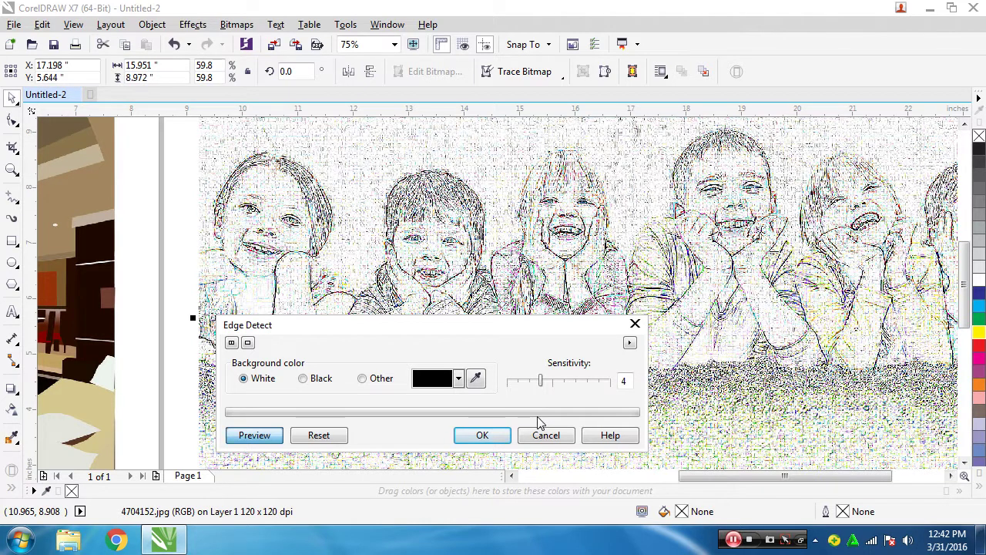
{"action": "left_click", "coordinate": [546, 436]}
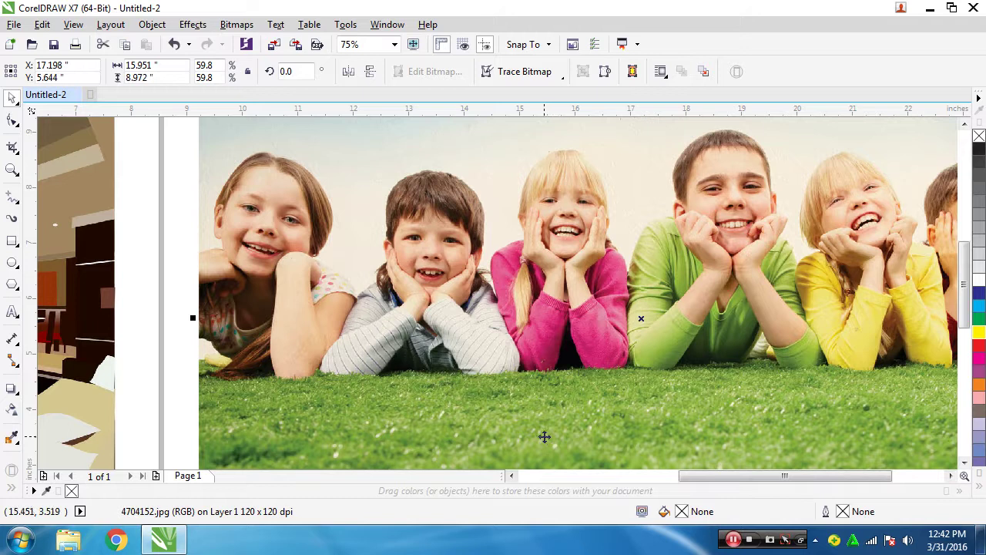
Try the Mosaic creative effect on the children's picture with a tile size of 17
{"action": "left_click", "coordinate": [239, 26]}
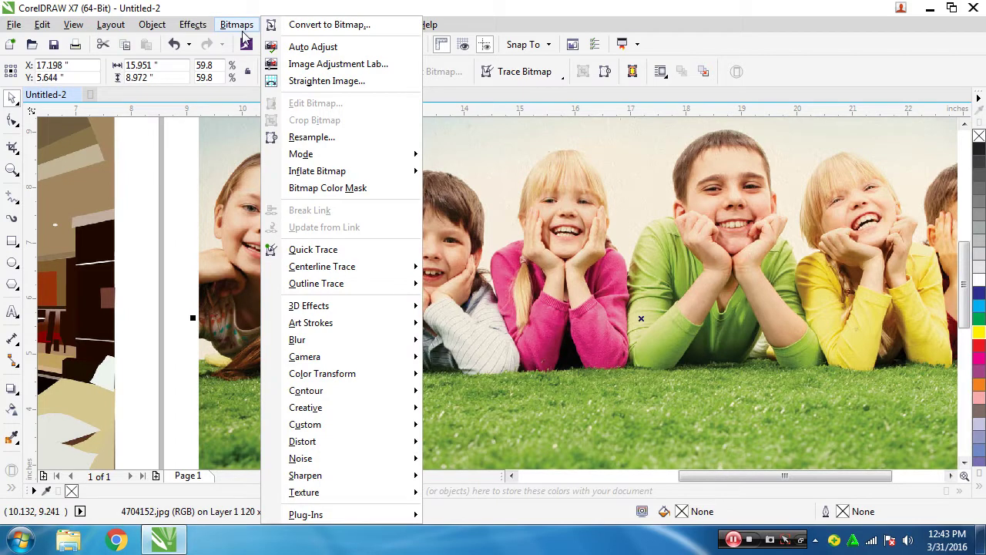
{"action": "mouse_move", "coordinate": [368, 376]}
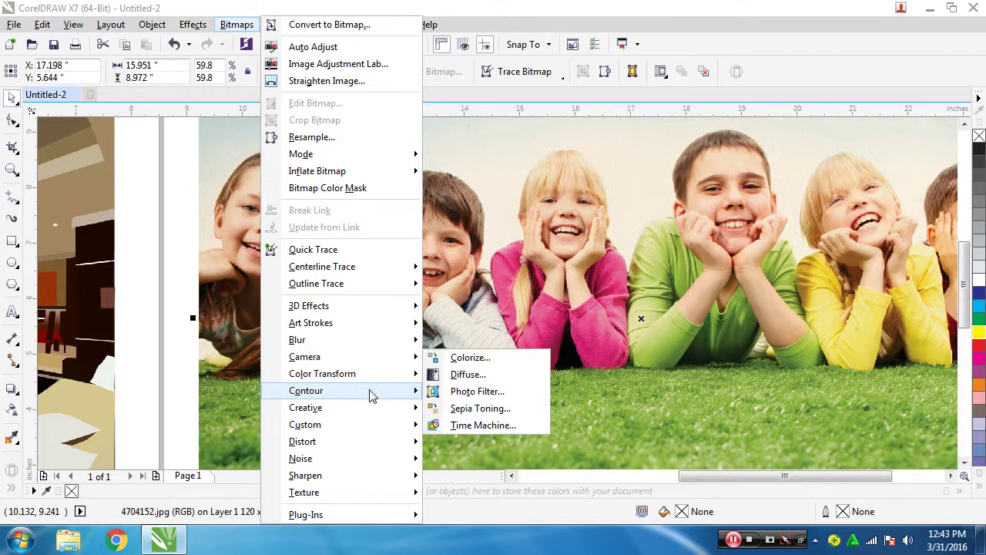
{"action": "mouse_move", "coordinate": [377, 414]}
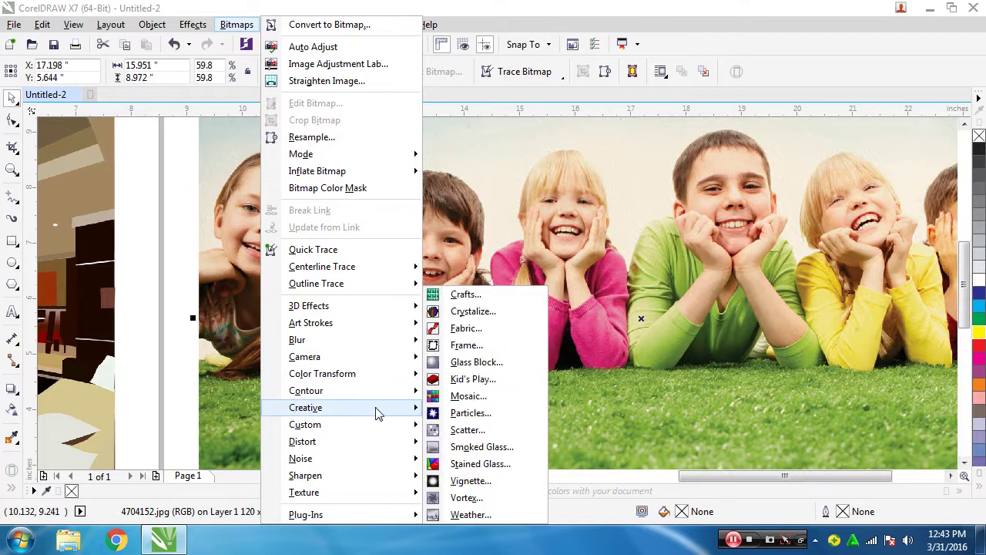
{"action": "left_click", "coordinate": [488, 397]}
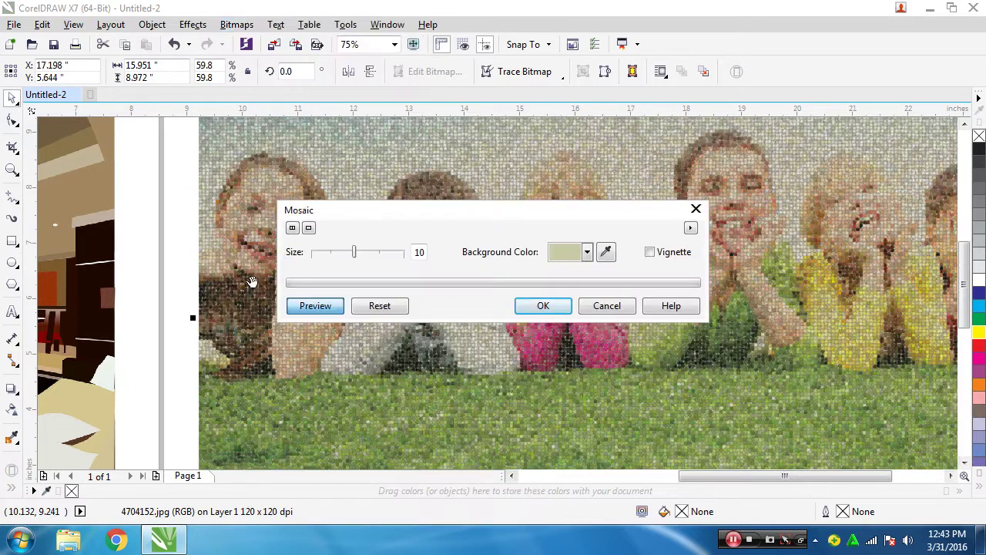
{"action": "left_click_drag", "start_coordinate": [446, 218], "coordinate": [776, 260]}
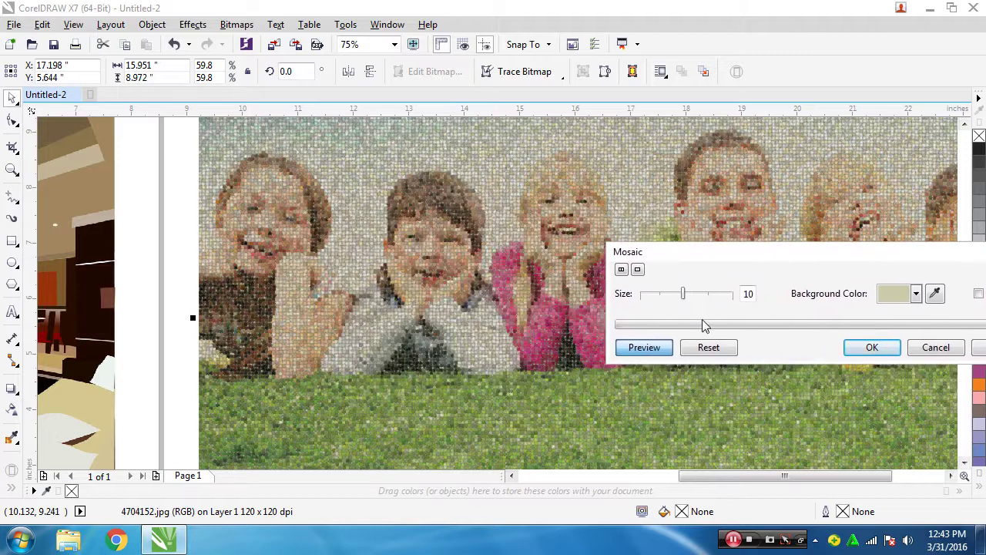
{"action": "left_click_drag", "start_coordinate": [699, 300], "coordinate": [715, 299]}
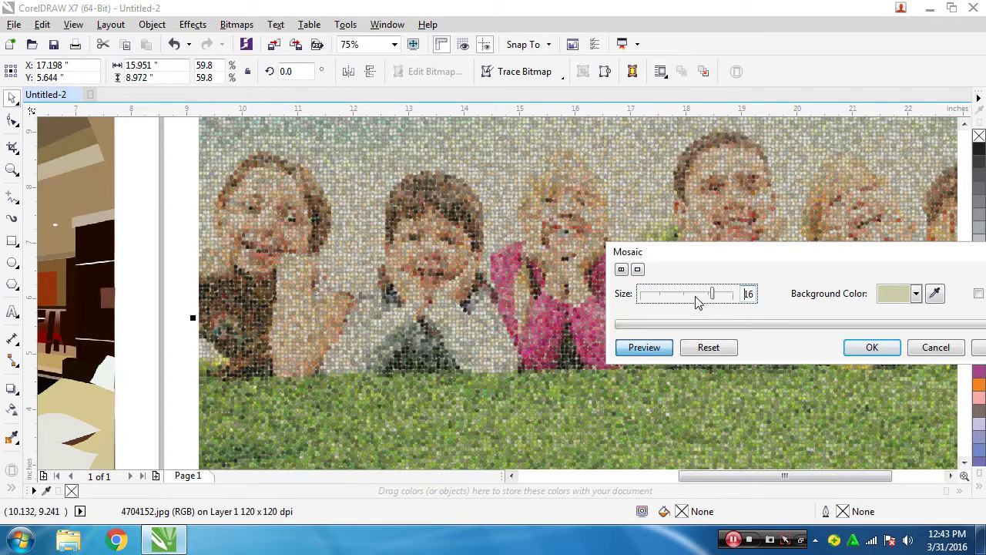
{"action": "left_click", "coordinate": [729, 297]}
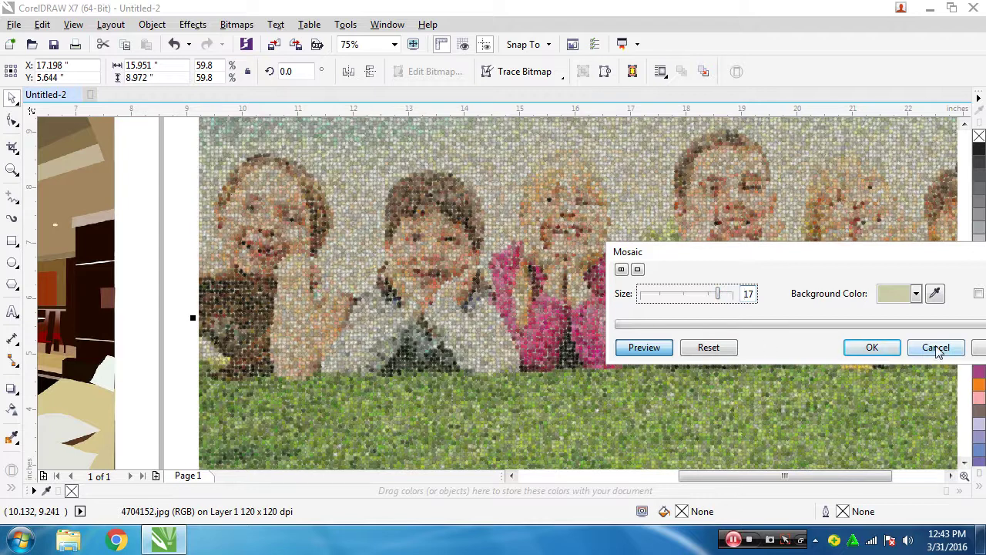
Preview the mosaic with the Vignette option enabled, and discard the effect
{"action": "left_click_drag", "start_coordinate": [893, 261], "coordinate": [792, 274]}
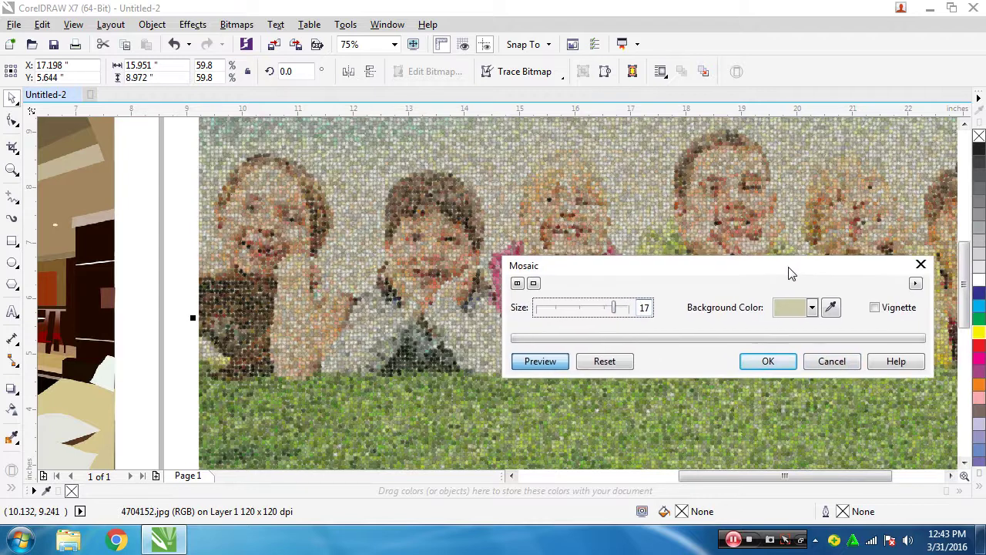
{"action": "left_click", "coordinate": [876, 308]}
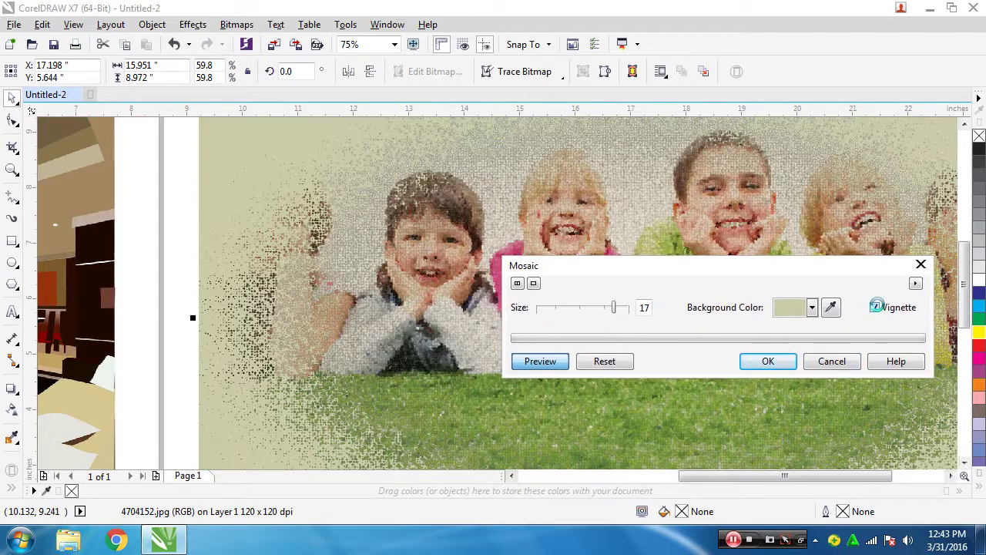
{"action": "left_click", "coordinate": [832, 362]}
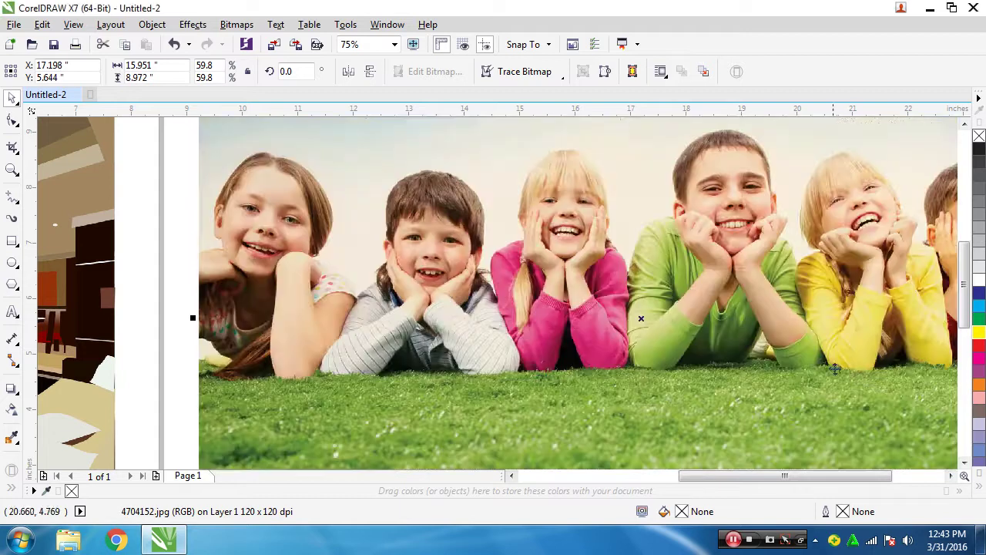
Preview the Wet Paint distortion on the children's picture and discard the effect
{"action": "left_click", "coordinate": [237, 24]}
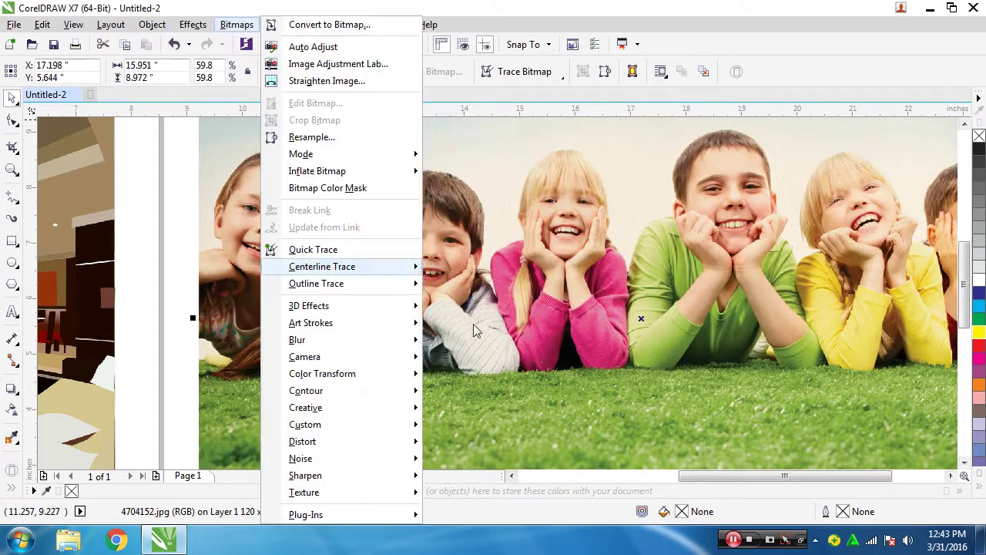
{"action": "mouse_move", "coordinate": [366, 429]}
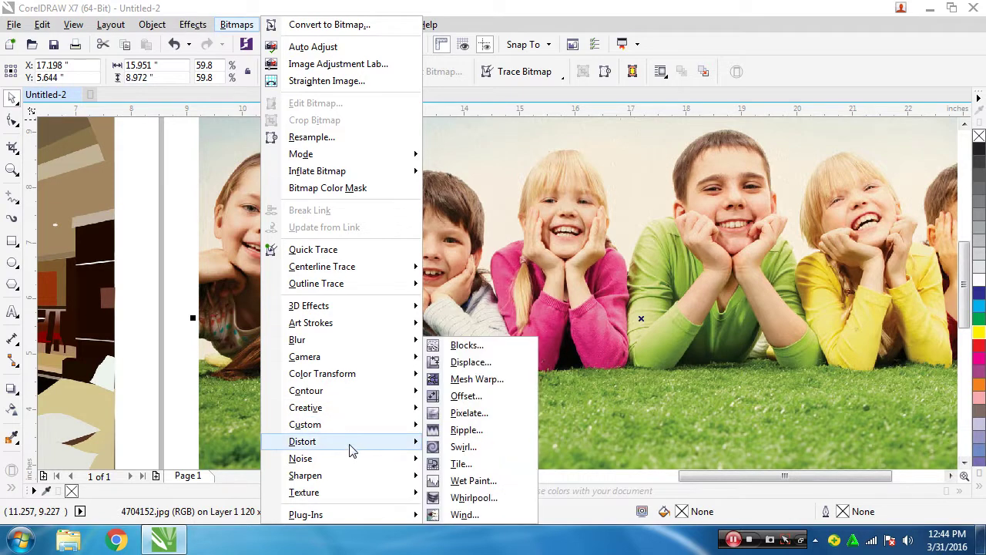
{"action": "left_click", "coordinate": [467, 481]}
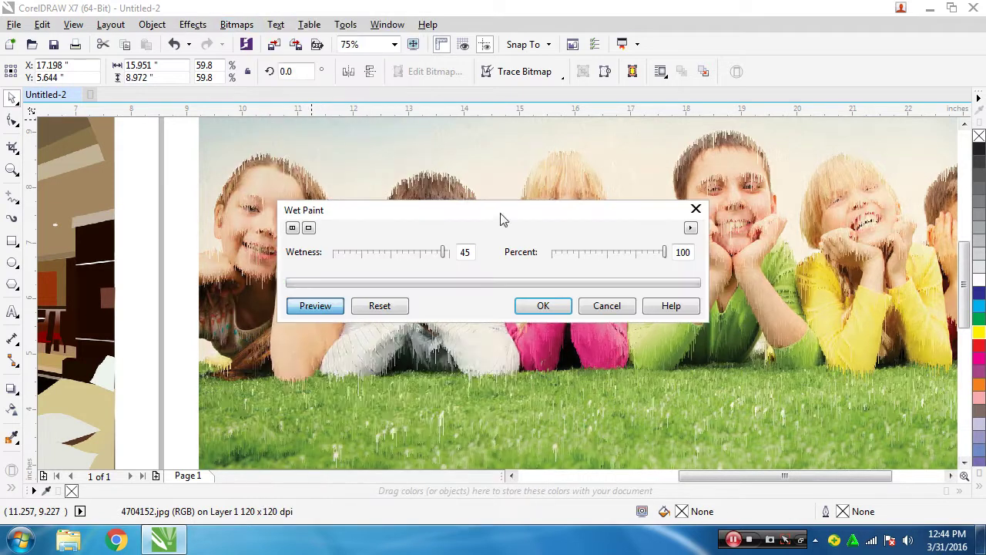
{"action": "mouse_move", "coordinate": [498, 221]}
{"action": "left_mouse_down"}
{"action": "mouse_move", "coordinate": [314, 374]}
{"action": "mouse_move", "coordinate": [715, 306]}
{"action": "left_mouse_up"}
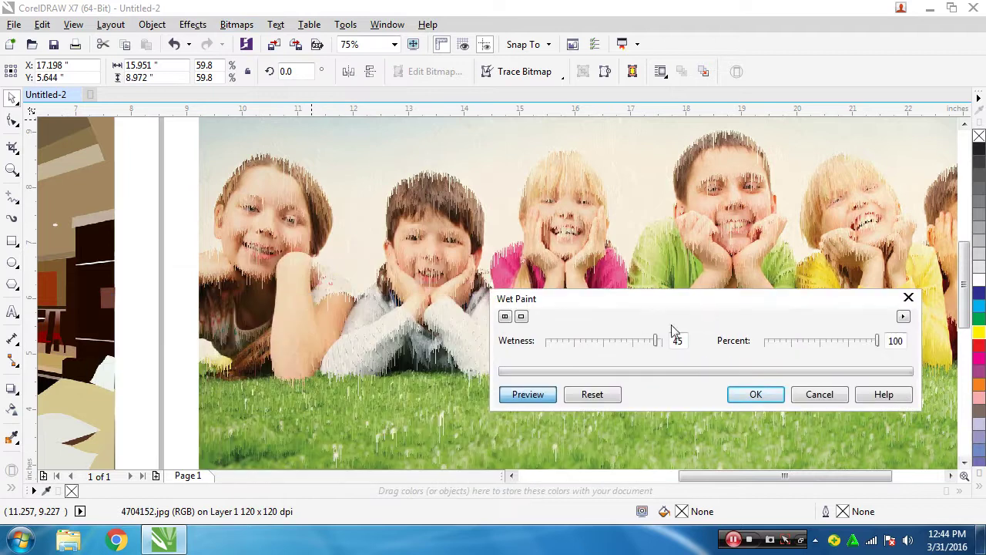
{"action": "left_click", "coordinate": [820, 395]}
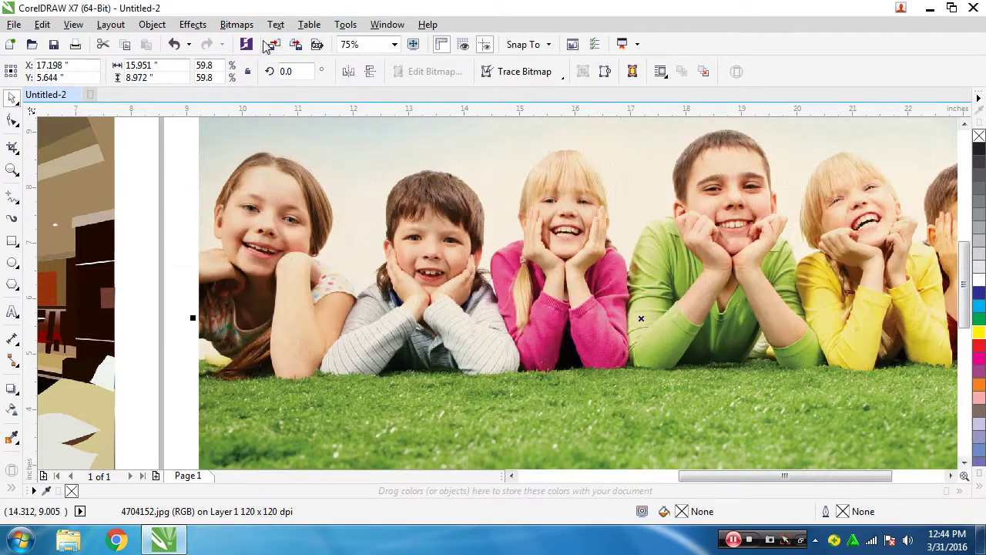
Start the Plastic texture effect on the children's picture and set its highlight to 89
{"action": "left_click", "coordinate": [239, 25]}
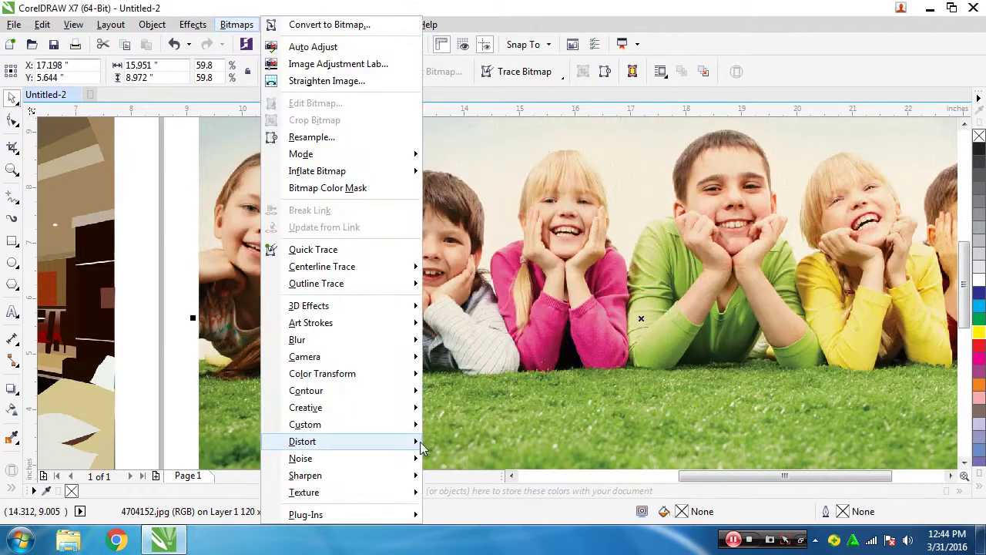
{"action": "mouse_move", "coordinate": [395, 482]}
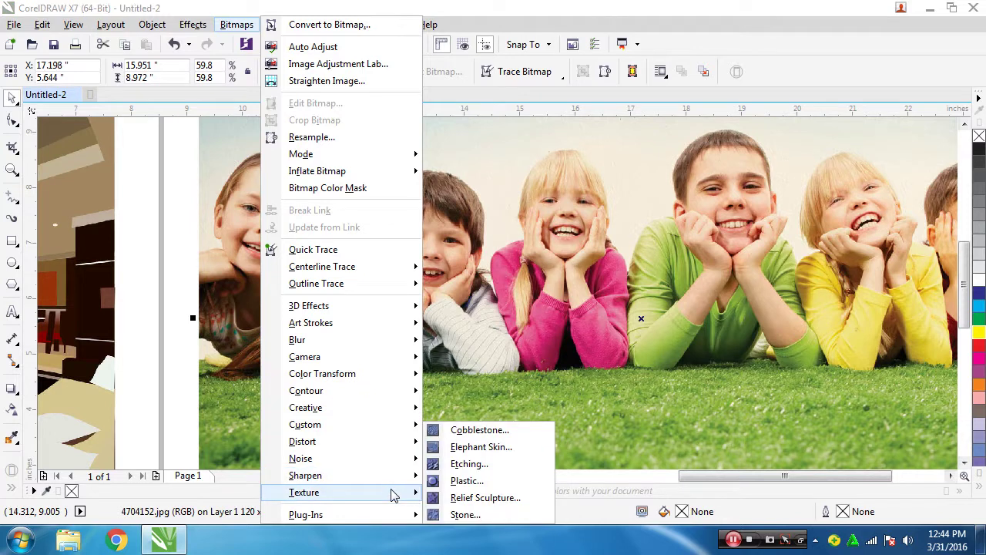
{"action": "left_click", "coordinate": [467, 480]}
{"action": "left_click_drag", "start_coordinate": [512, 181], "coordinate": [180, 308]}
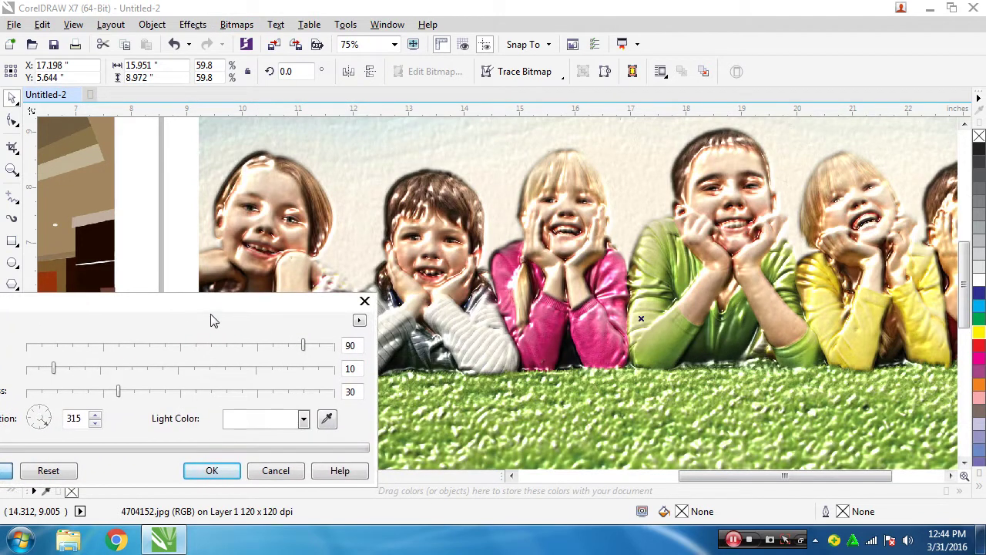
{"action": "left_click_drag", "start_coordinate": [185, 311], "coordinate": [265, 328]}
{"action": "left_click", "coordinate": [304, 356]}
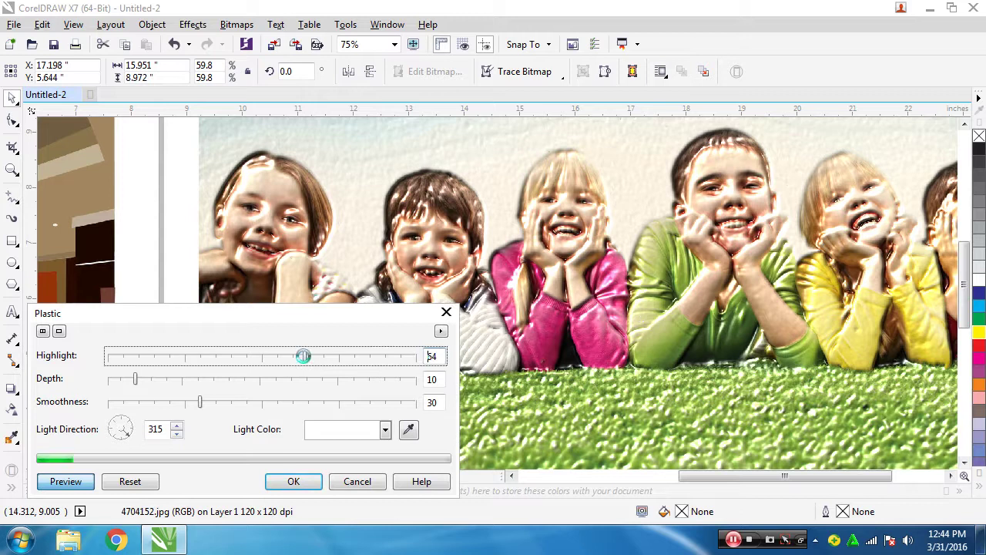
{"action": "left_click_drag", "start_coordinate": [304, 356], "coordinate": [380, 362]}
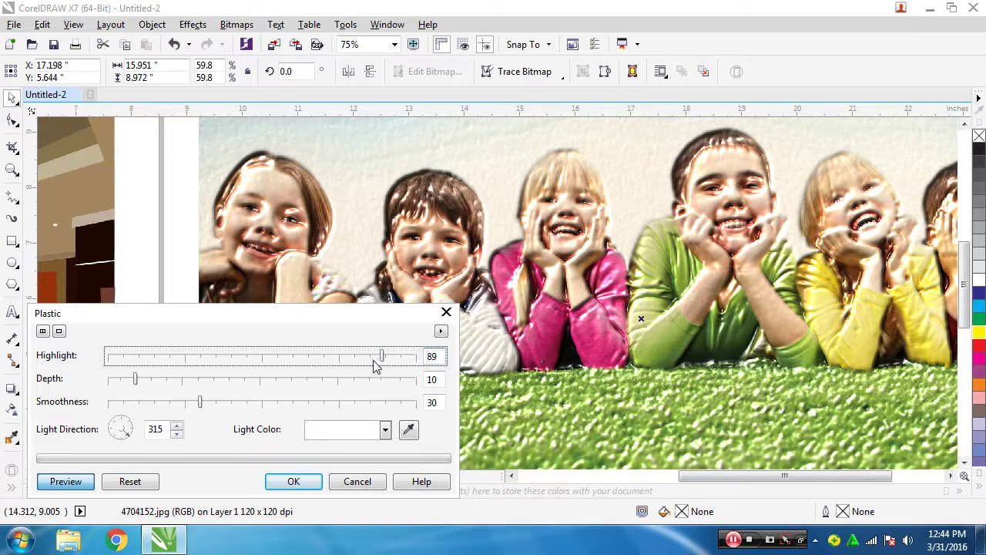
Set the plastic texture's depth to 4 and smoothness to 42, and apply the effect to the picture
{"action": "left_click", "coordinate": [120, 383]}
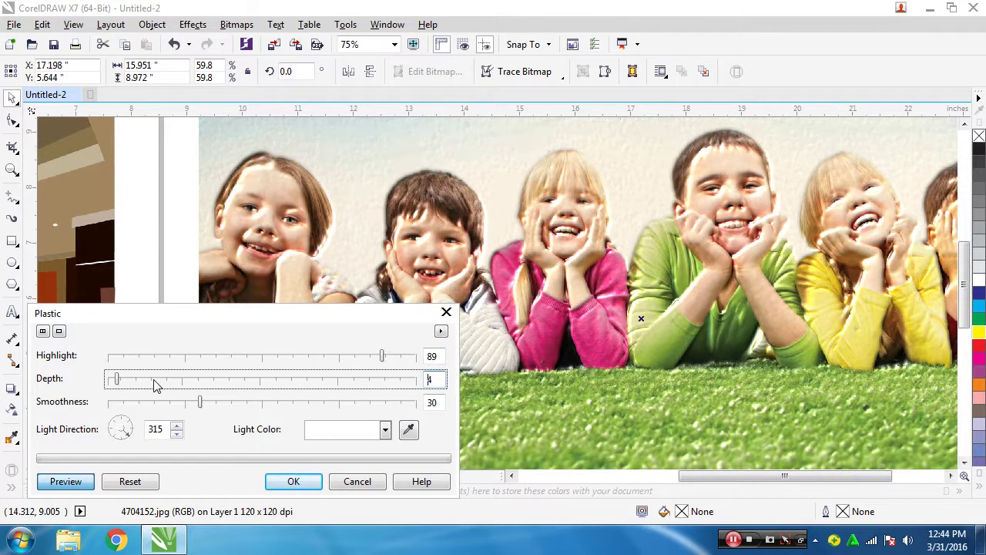
{"action": "left_click", "coordinate": [238, 402]}
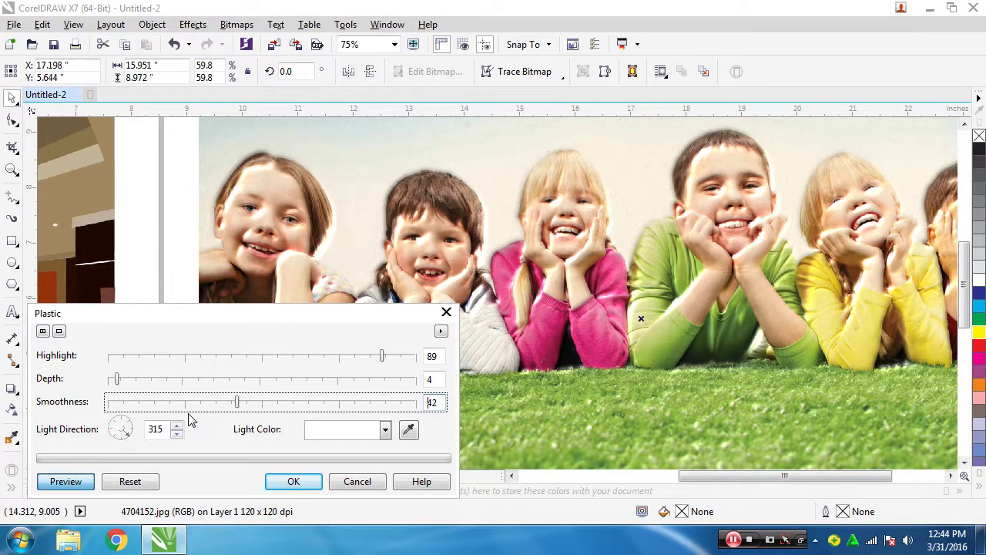
{"action": "left_click", "coordinate": [294, 481]}
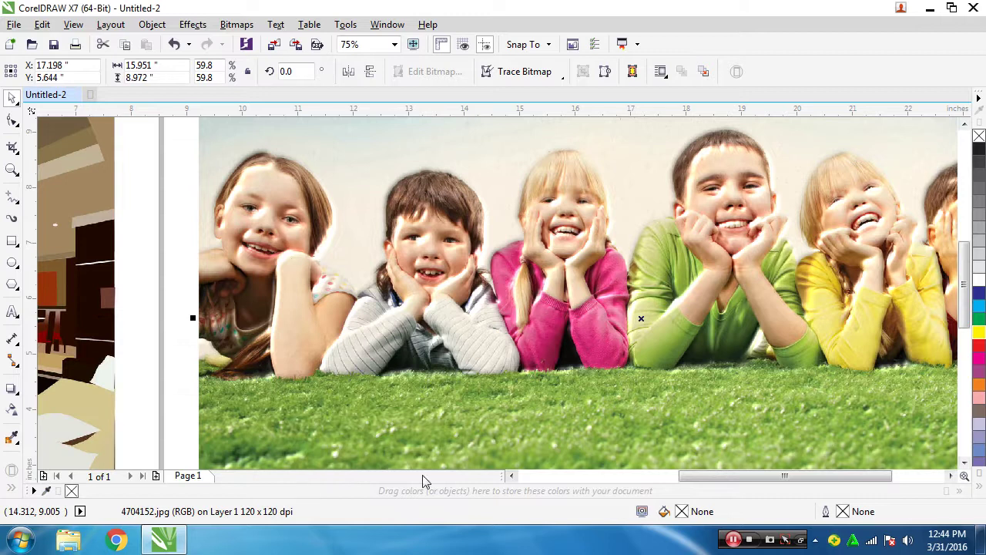